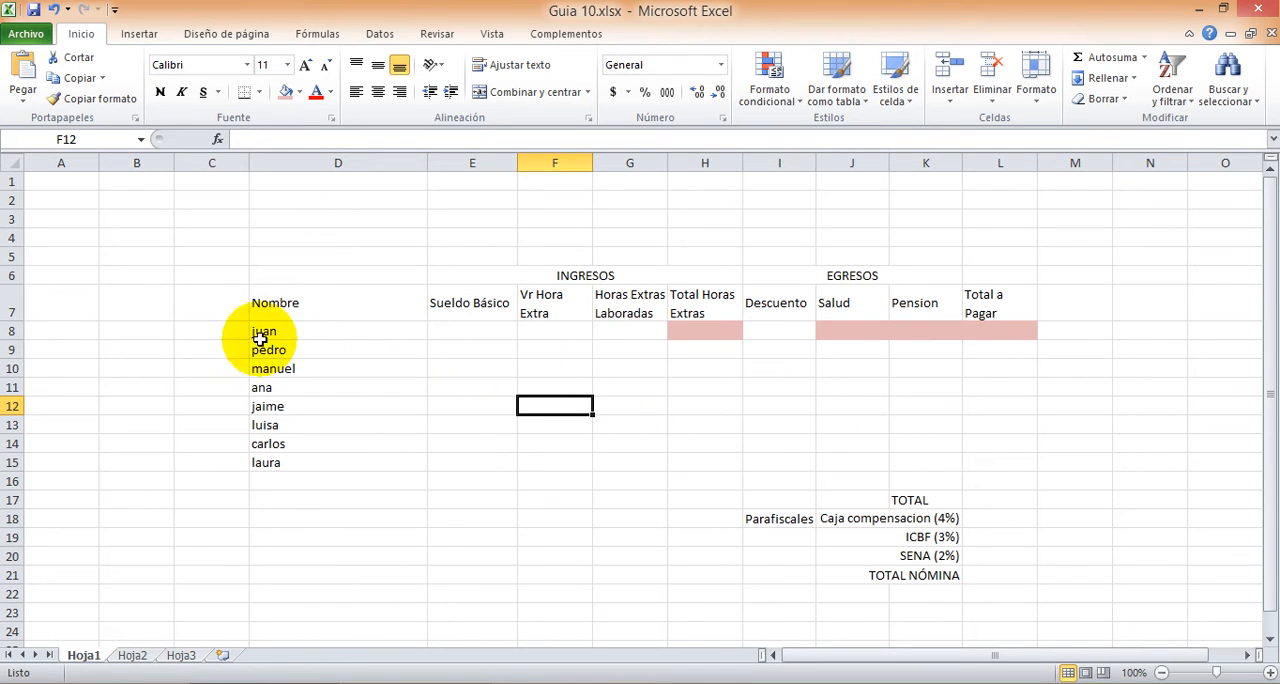
Step: Enter a basic salary of 1200000 and an overtime hourly rate of 15000 for the first employee in row 8
{"action": "left_click", "coordinate": [475, 335]}
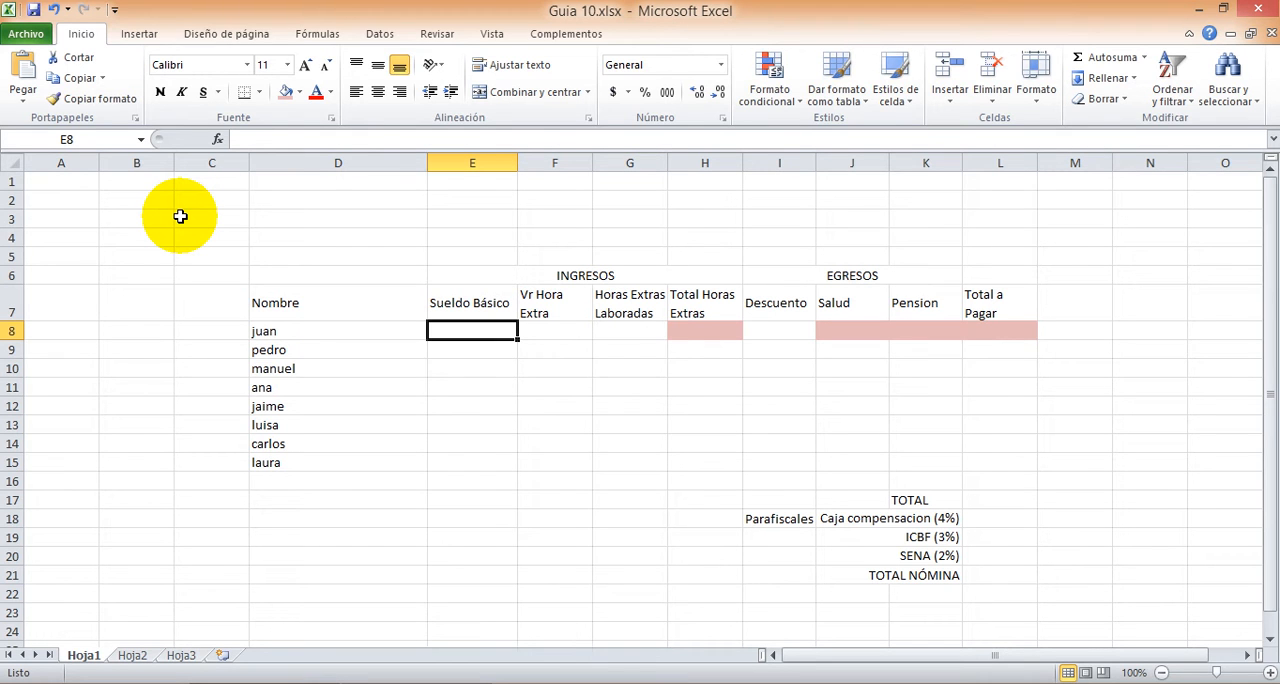
{"action": "type", "text": "120"}
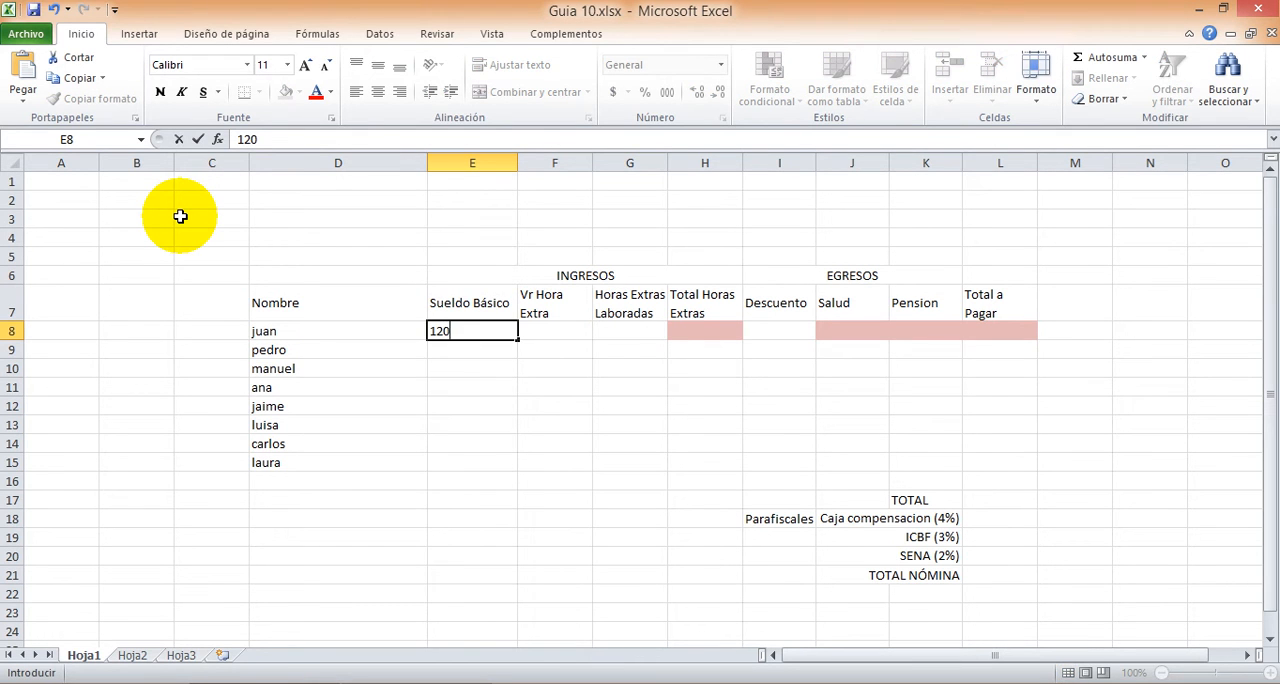
{"action": "type", "text": "0000"}
{"action": "key", "text": "Tab"}
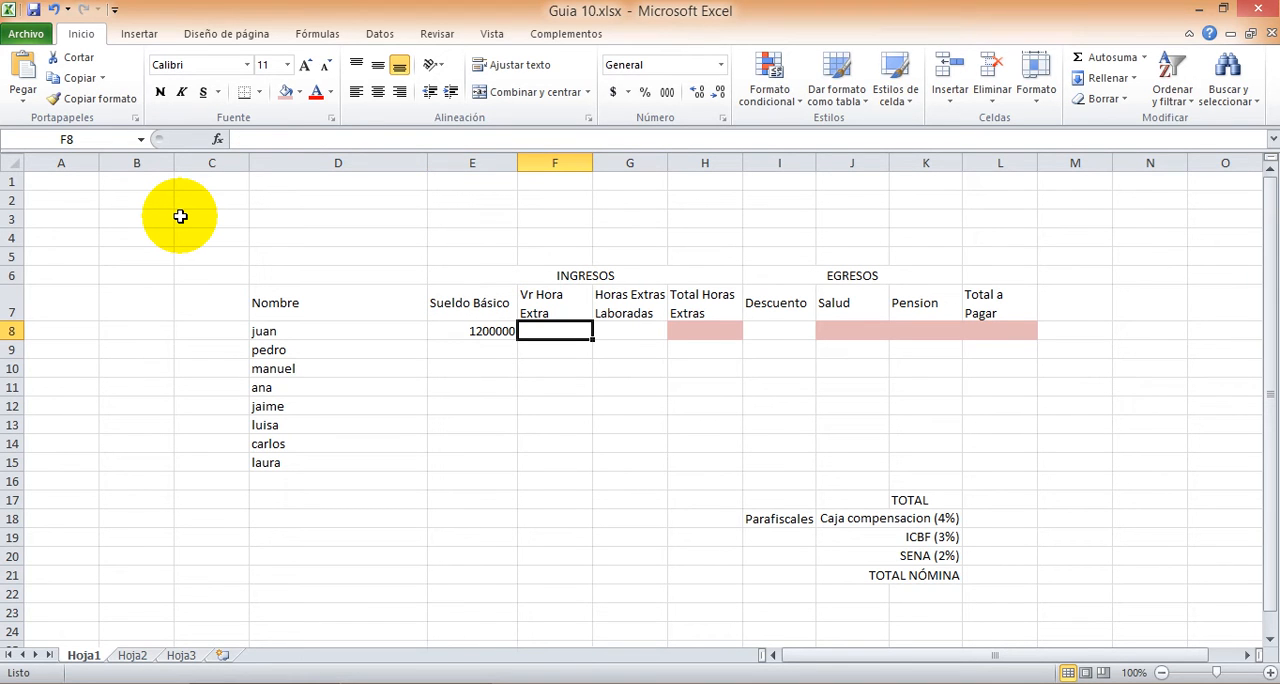
{"action": "type", "text": "1"}
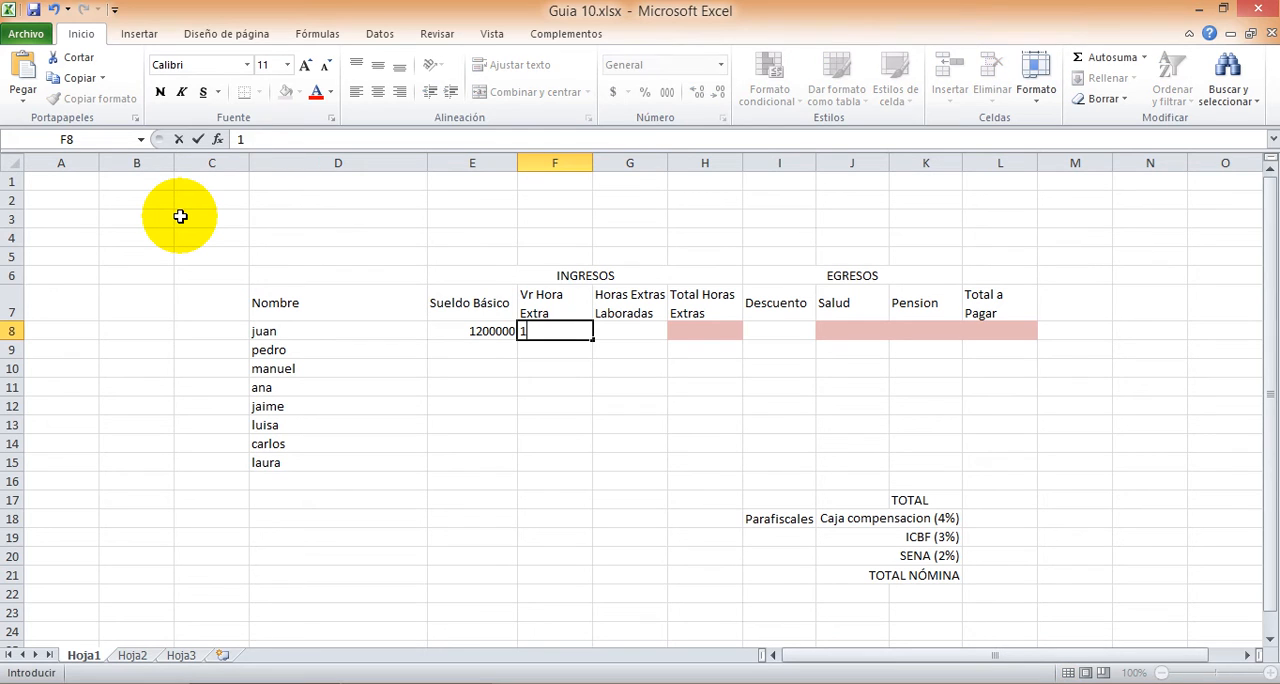
{"action": "type", "text": "5000"}
{"action": "key", "text": "Tab"}
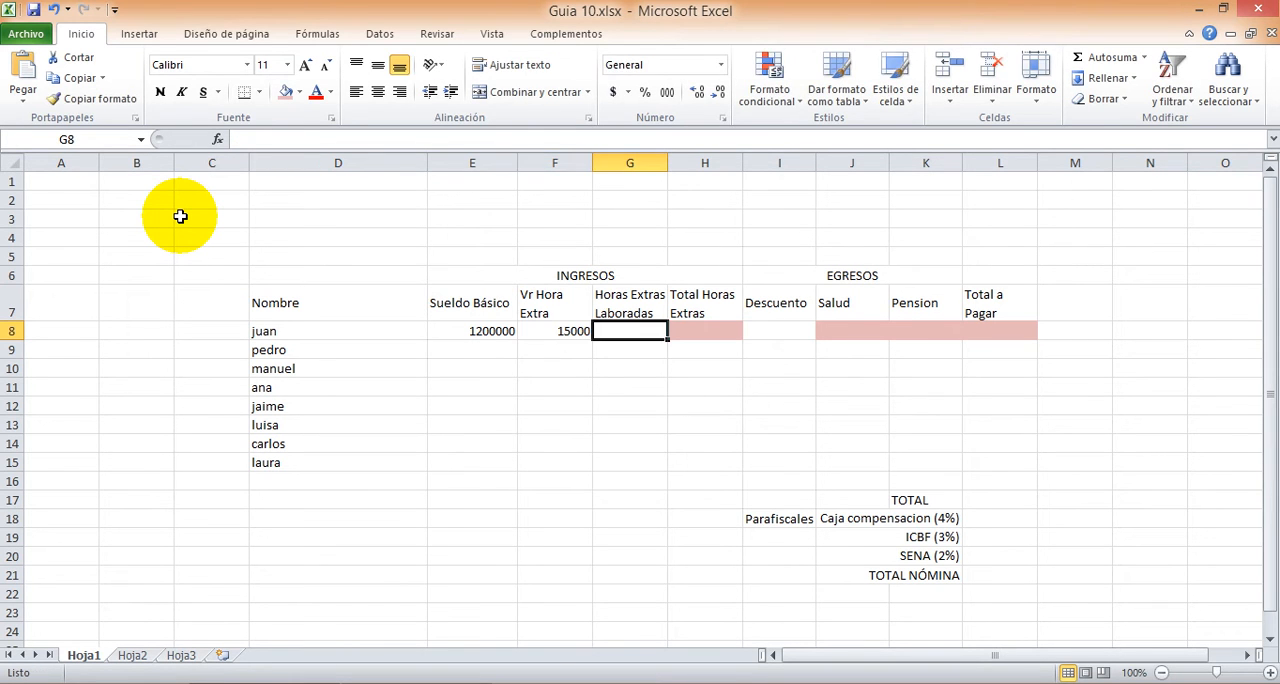
Step: Enter 10 overtime hours worked and a discount of 300000 for the first employee in row 8
{"action": "type", "text": "10"}
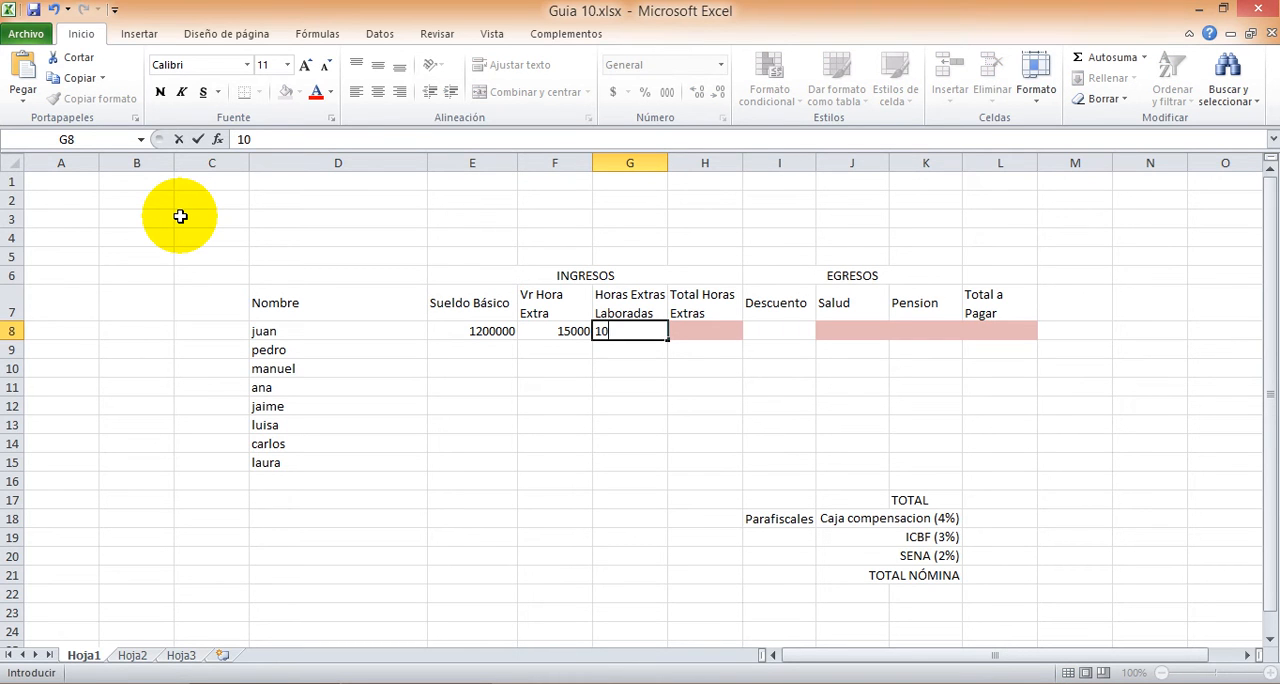
{"action": "key", "text": "Tab"}
{"action": "key", "text": "Tab"}
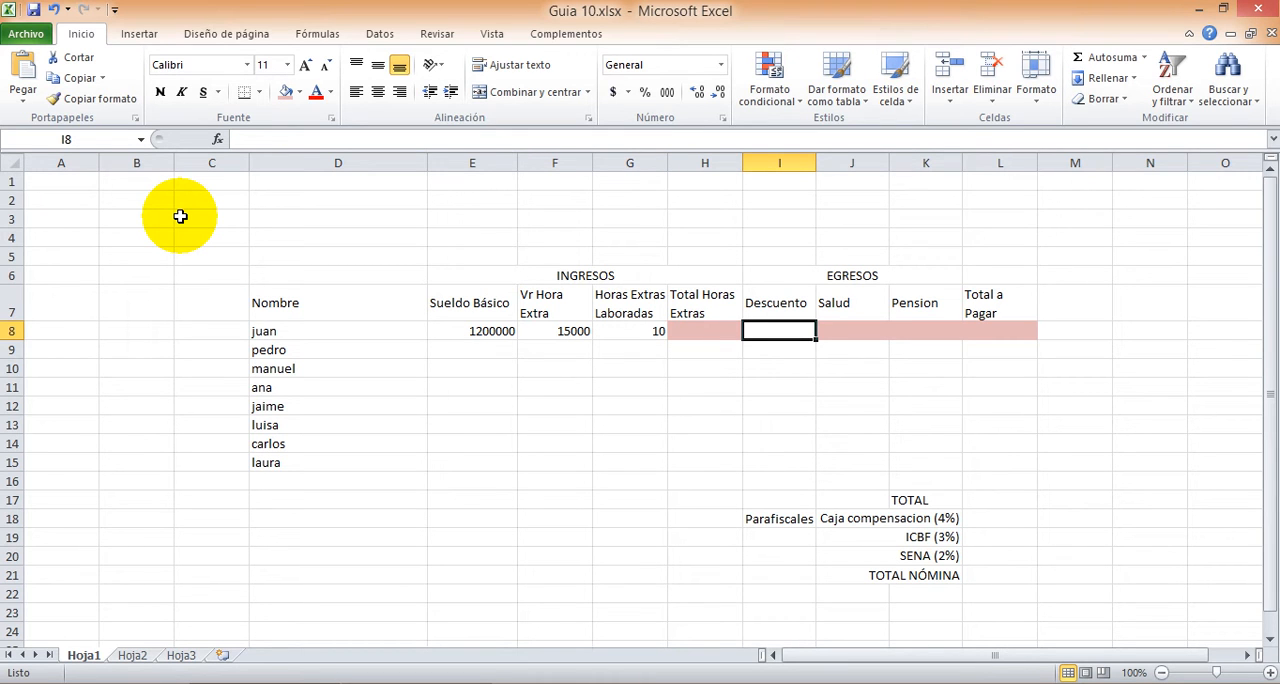
{"action": "type", "text": "300000"}
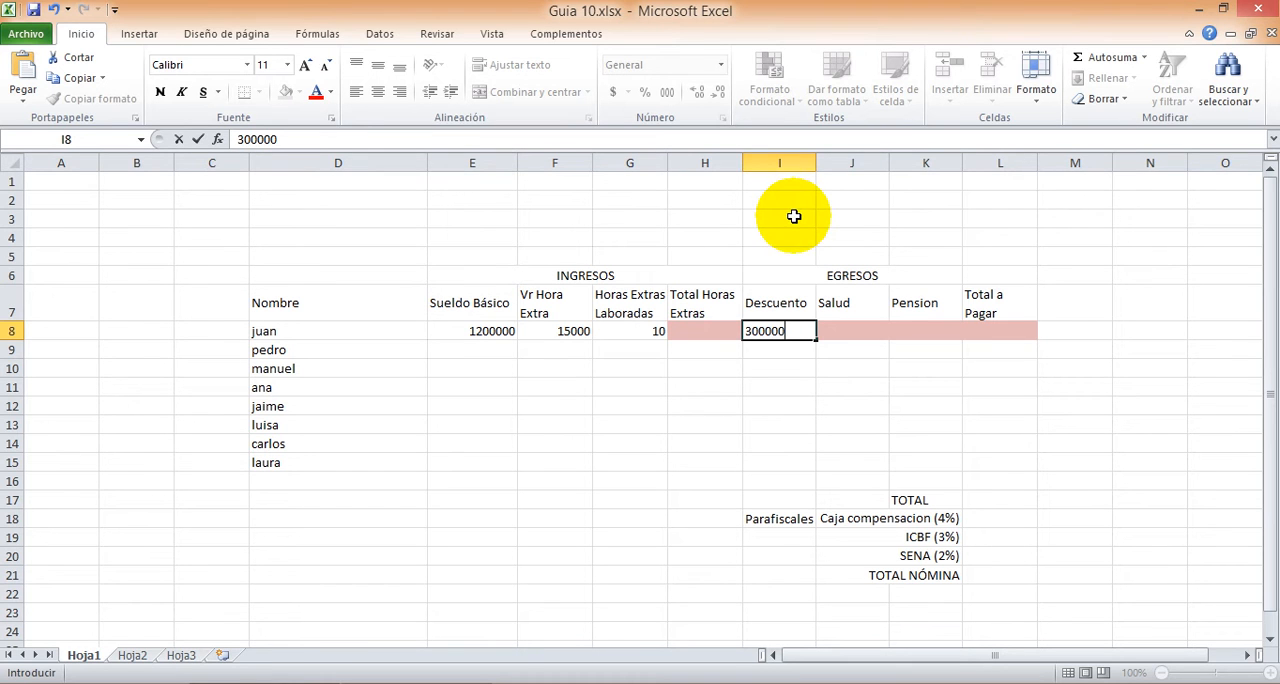
Step: Calculate the first employee's total overtime in H8 with the formula =F8*G8
{"action": "left_click", "coordinate": [701, 328]}
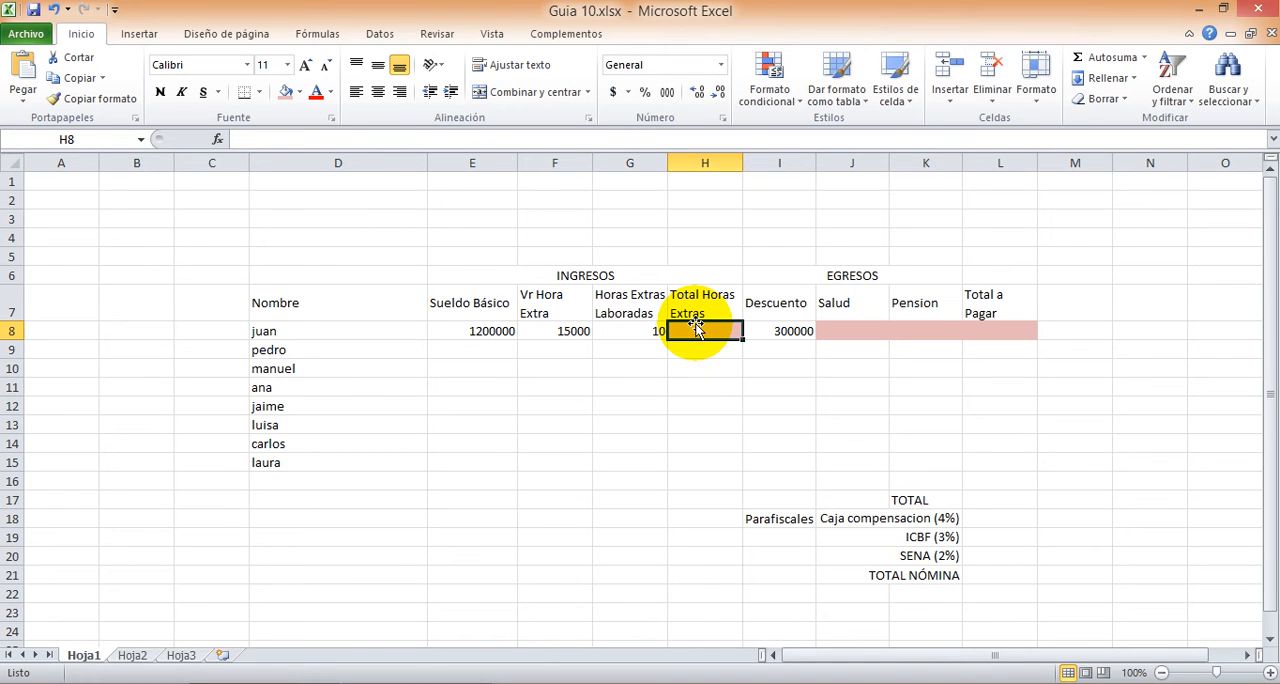
{"action": "type", "text": "="}
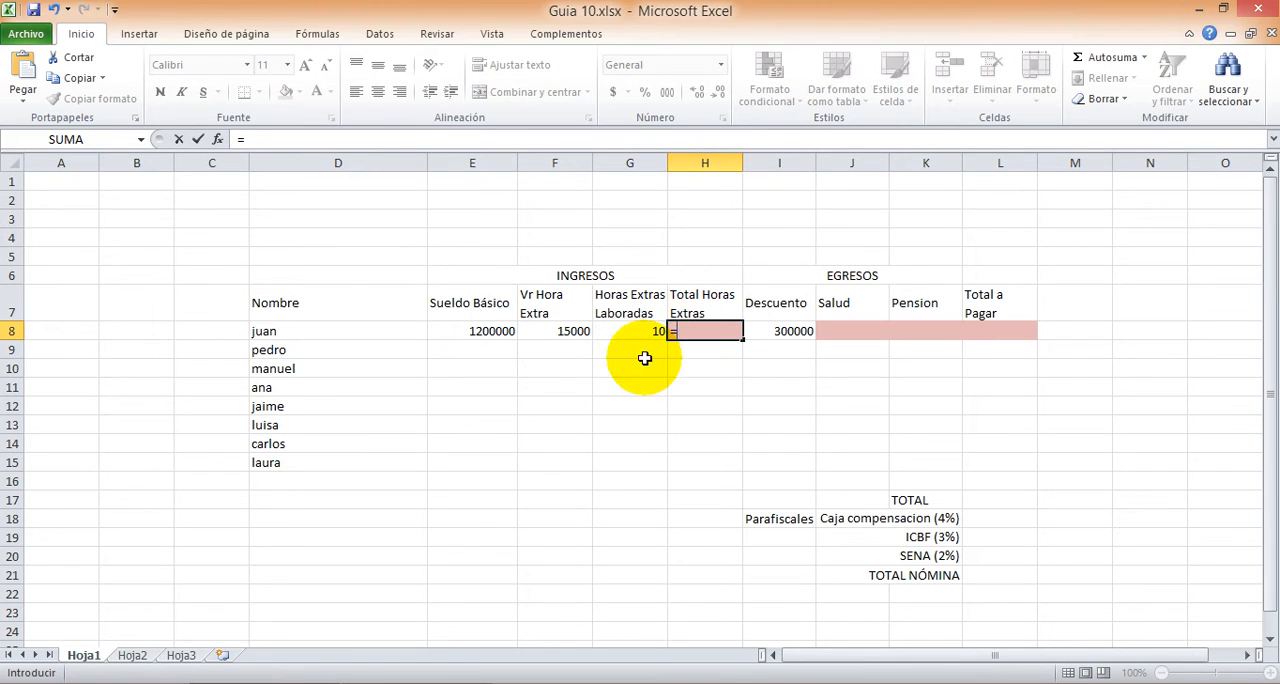
{"action": "left_click", "coordinate": [556, 331]}
{"action": "type", "text": "*"}
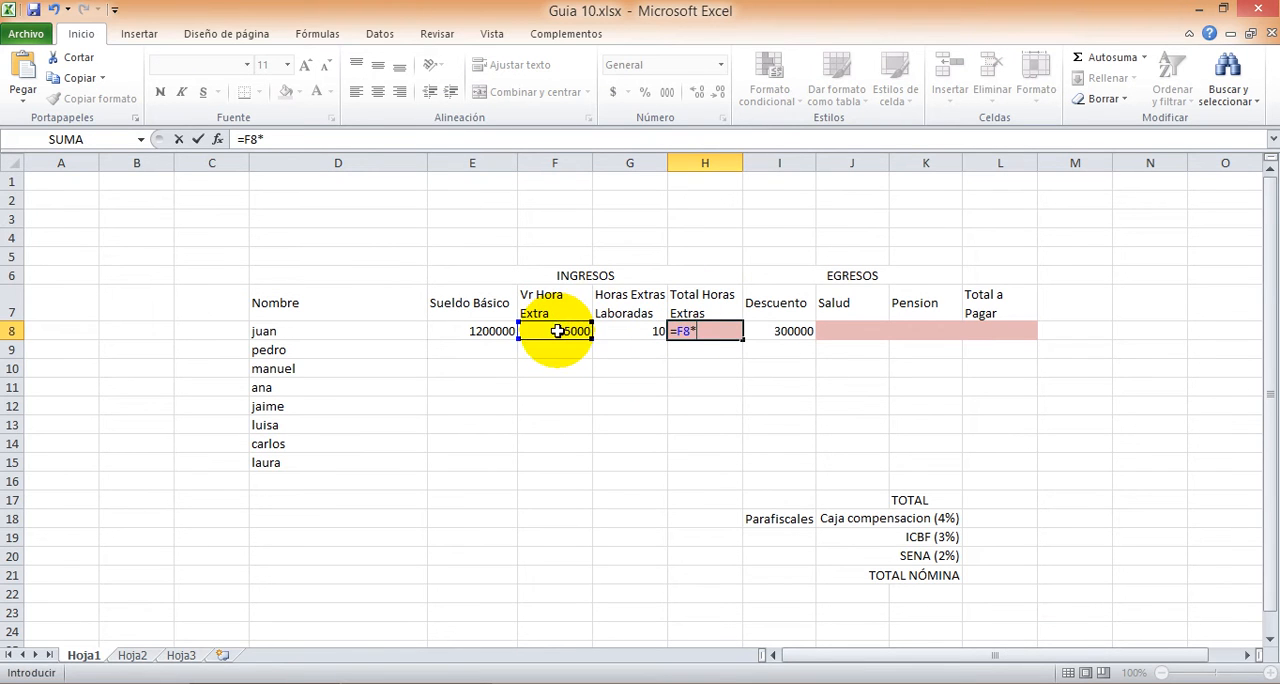
{"action": "left_click", "coordinate": [629, 332]}
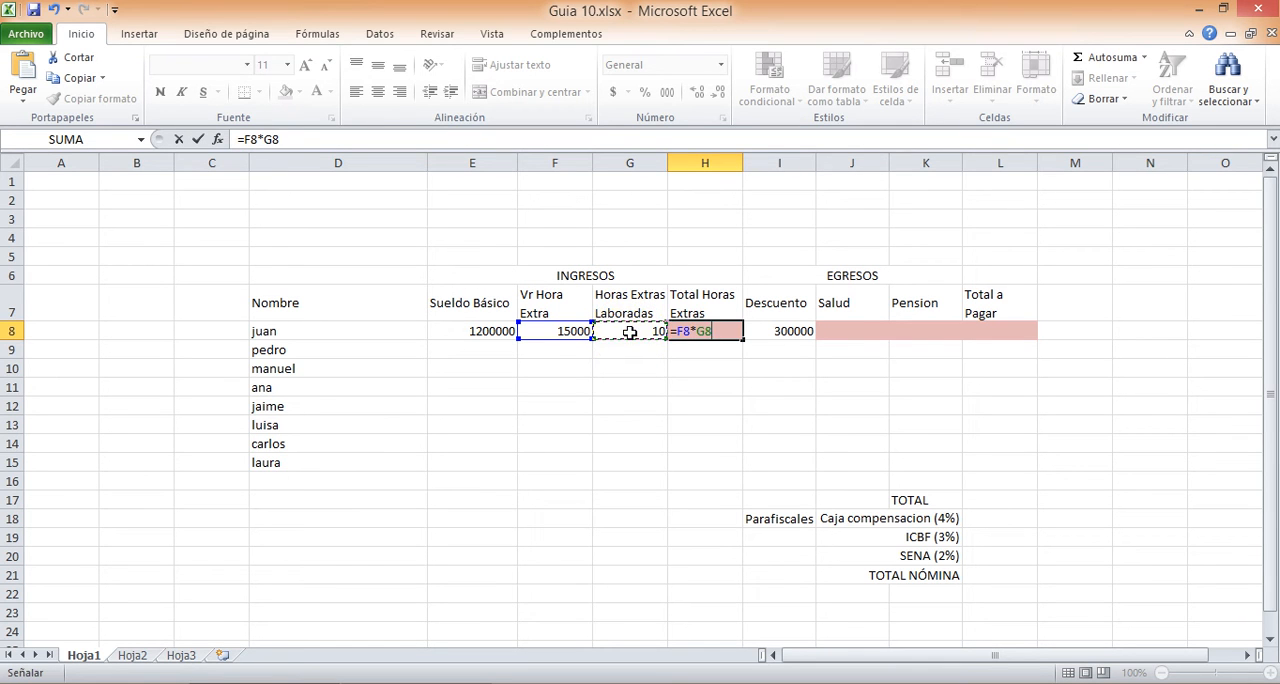
{"action": "key", "text": "Tab"}
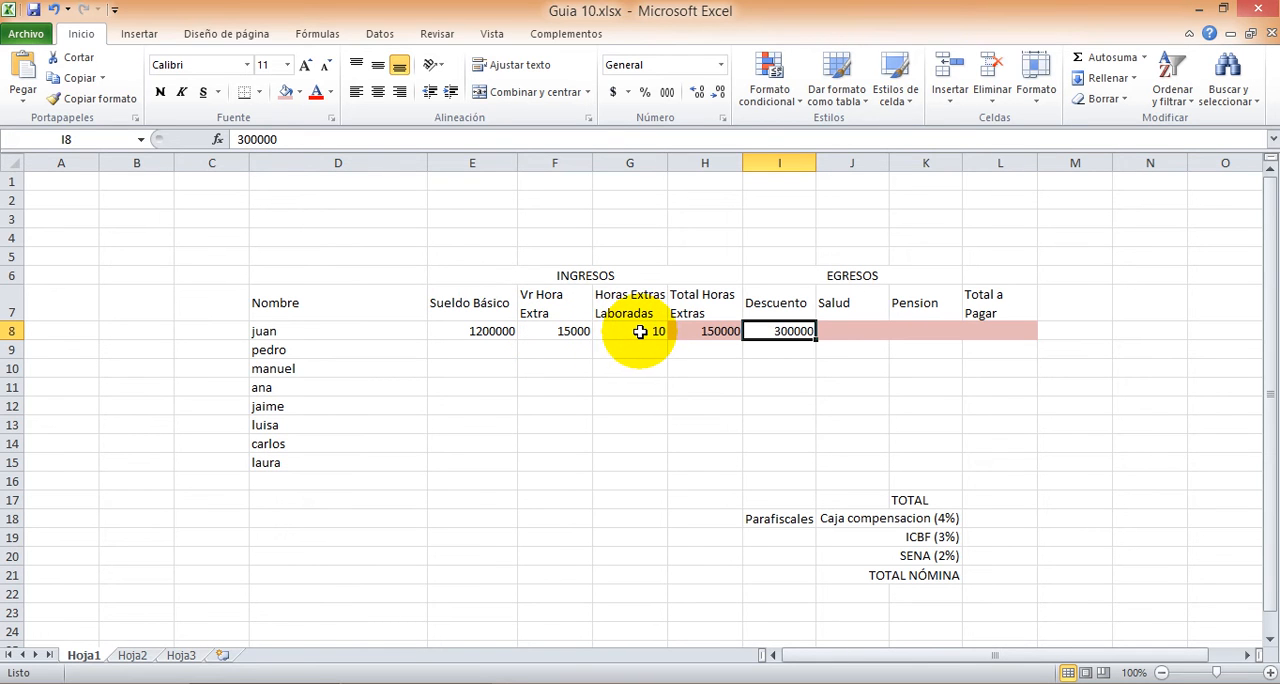
Step: Calculate the first employee's health deduction in J8 as 4% of the basic salary with =E8*0,04
{"action": "left_click", "coordinate": [852, 331]}
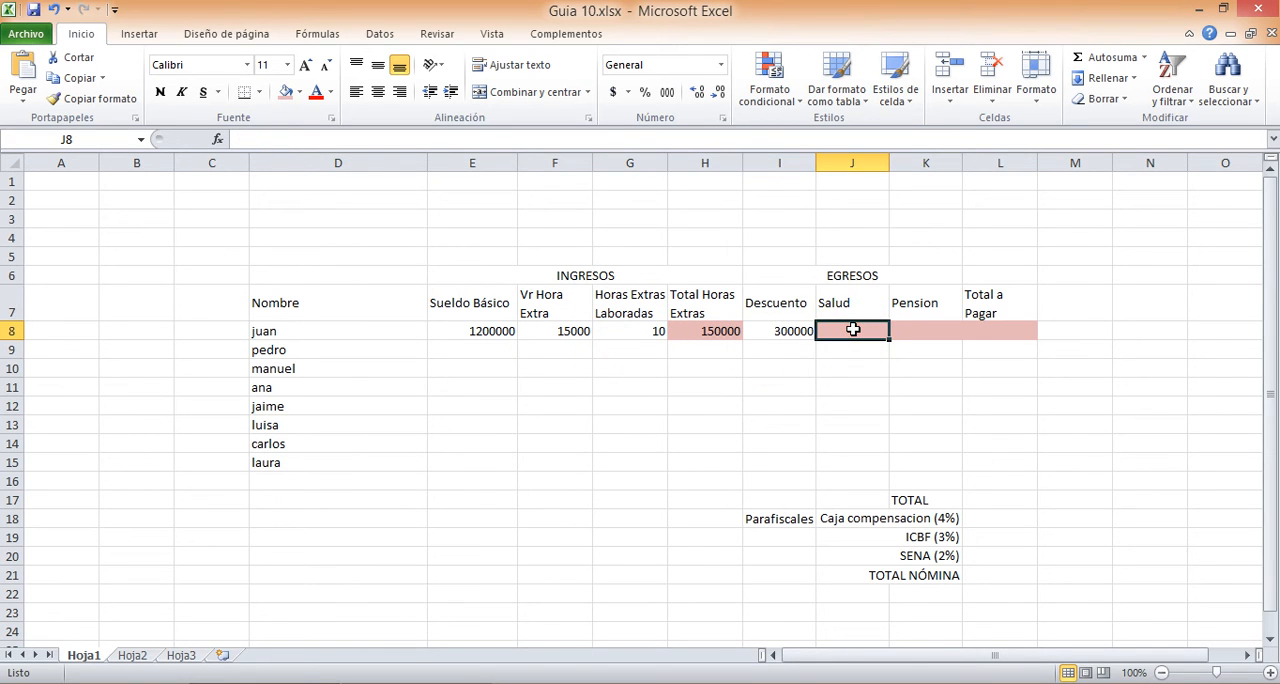
{"action": "left_click", "coordinate": [852, 331]}
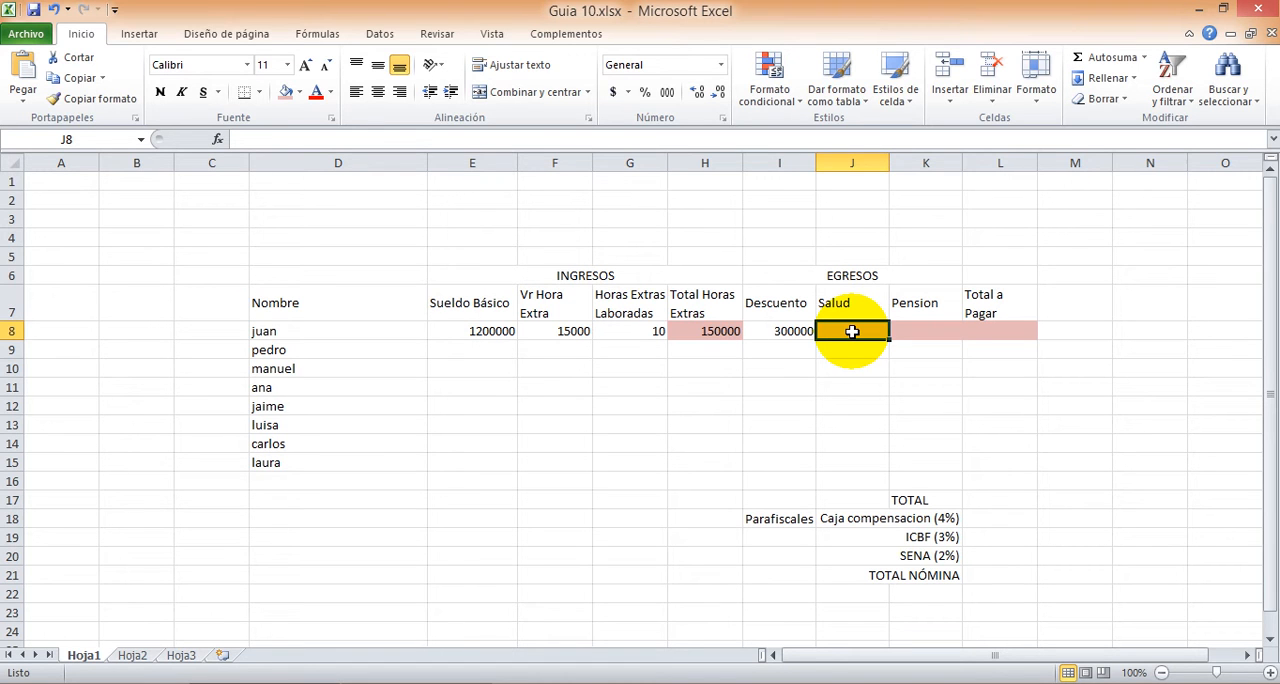
{"action": "type", "text": "="}
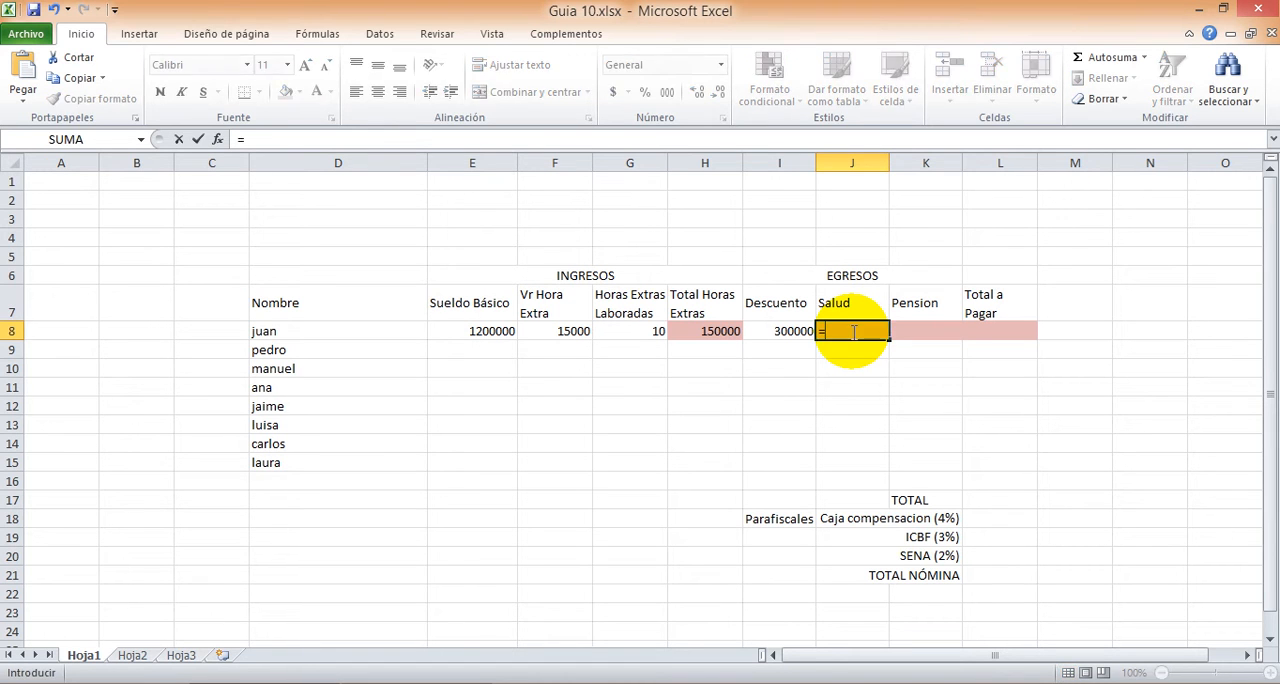
{"action": "left_click", "coordinate": [480, 330]}
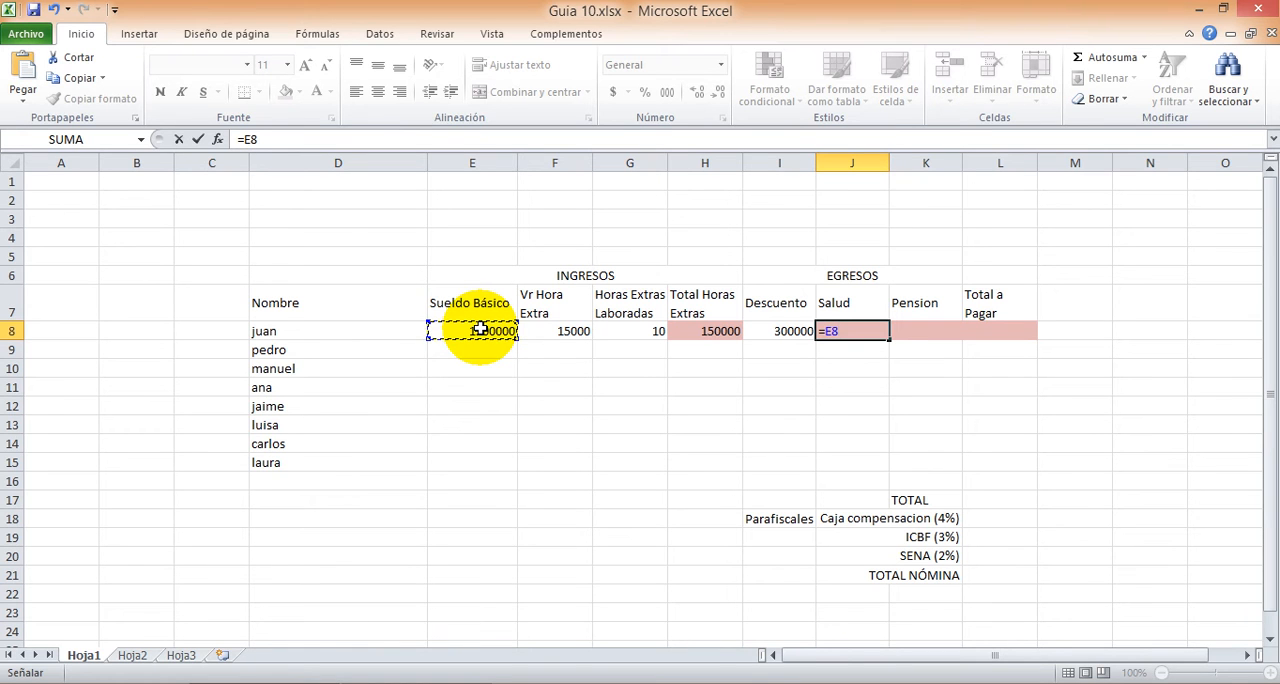
{"action": "type", "text": "*0,04"}
{"action": "key", "text": "Return"}
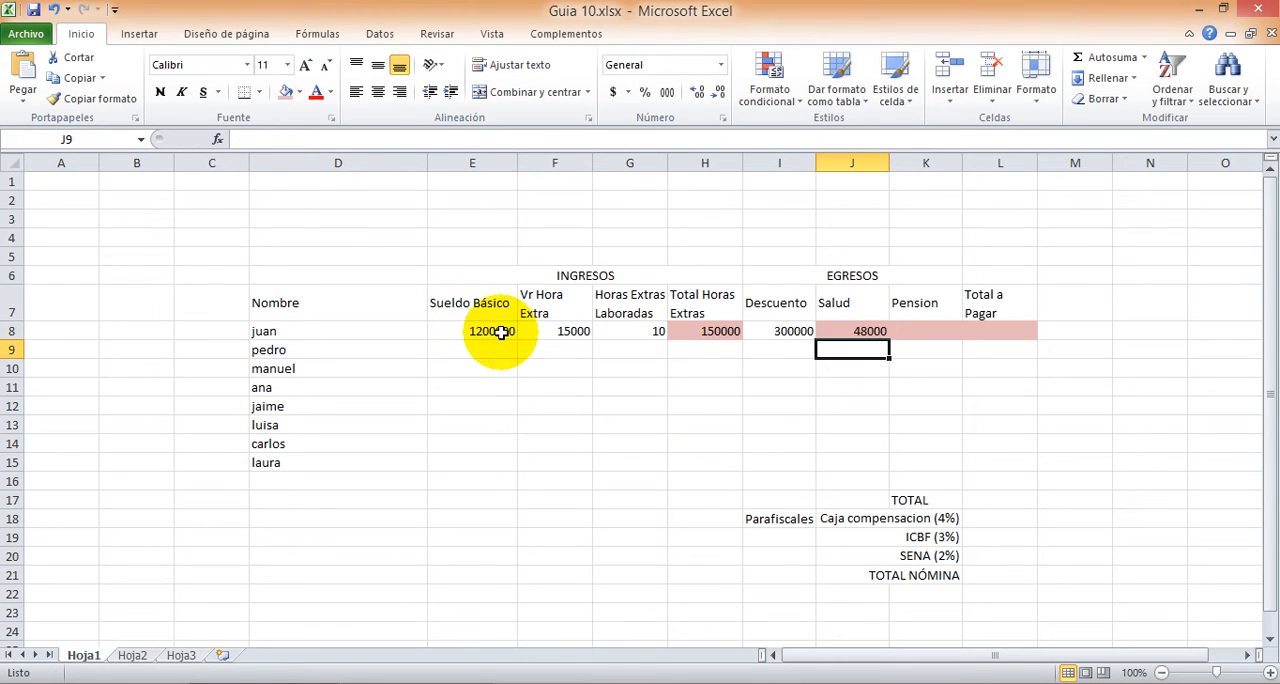
{"action": "left_click", "coordinate": [837, 332]}
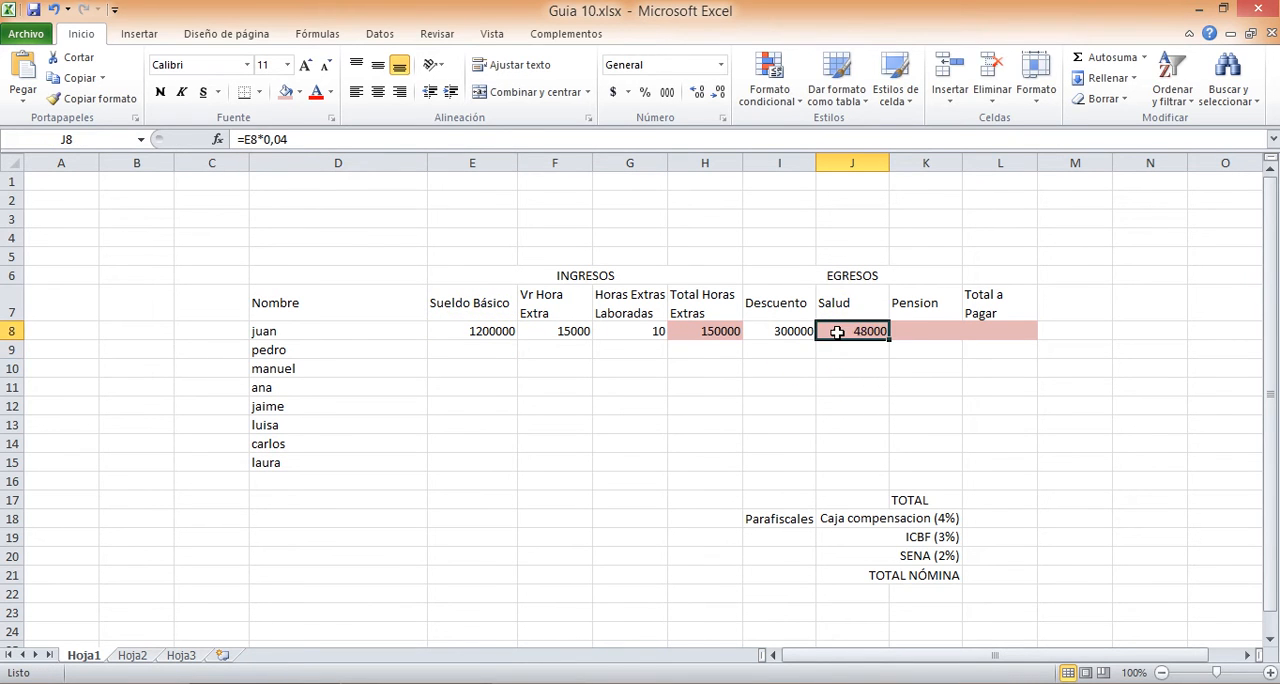
{"action": "left_click", "coordinate": [837, 332]}
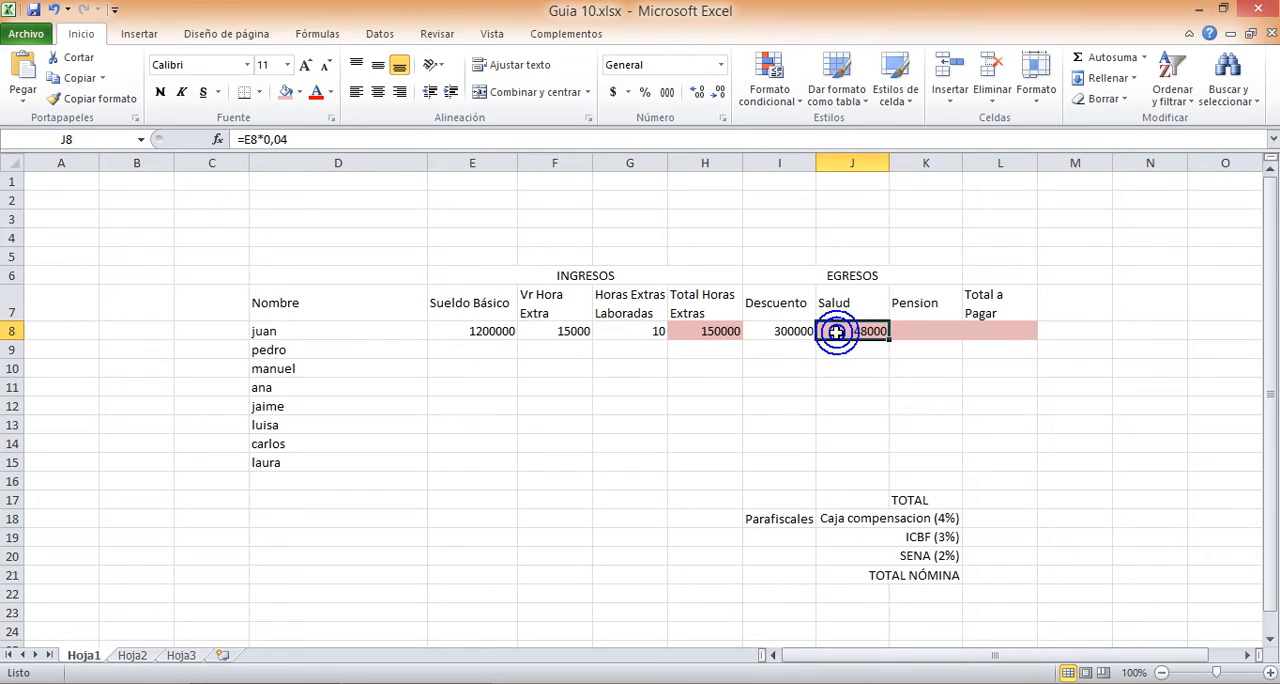
{"action": "left_click", "coordinate": [451, 333]}
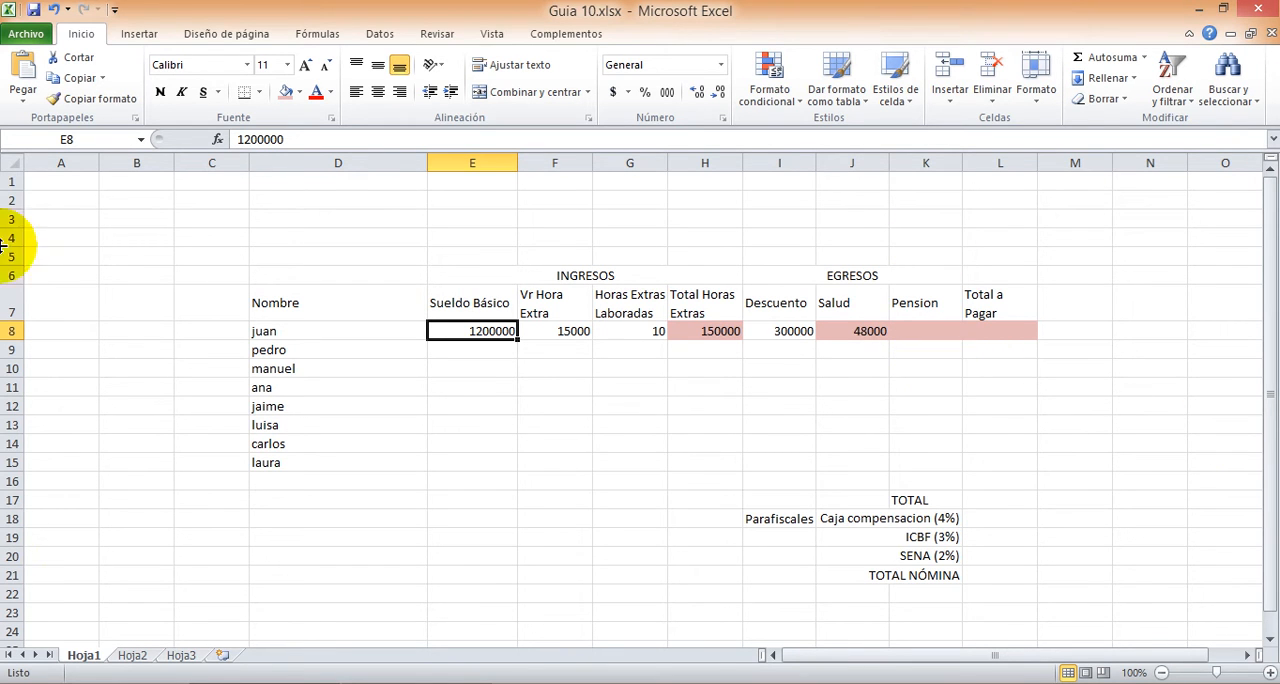
Step: Calculate the first employee's pension deduction in K8 with the formula =E8*0,04
{"action": "left_click", "coordinate": [912, 330]}
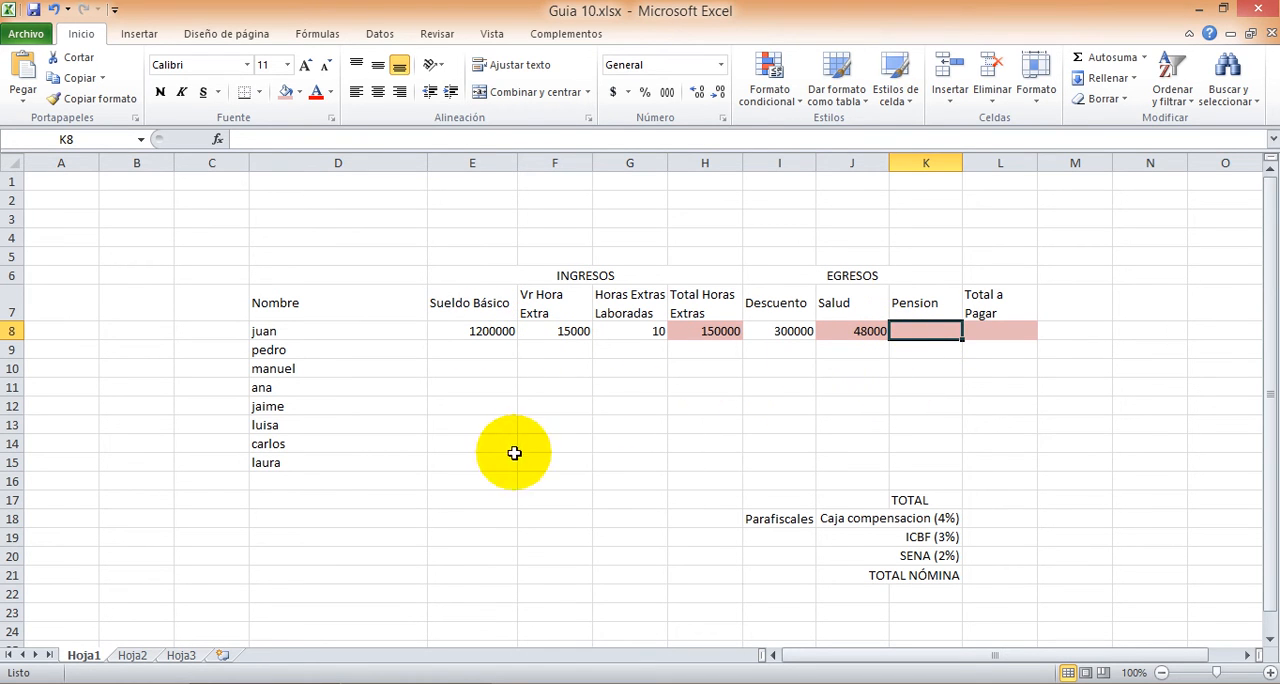
{"action": "type", "text": "="}
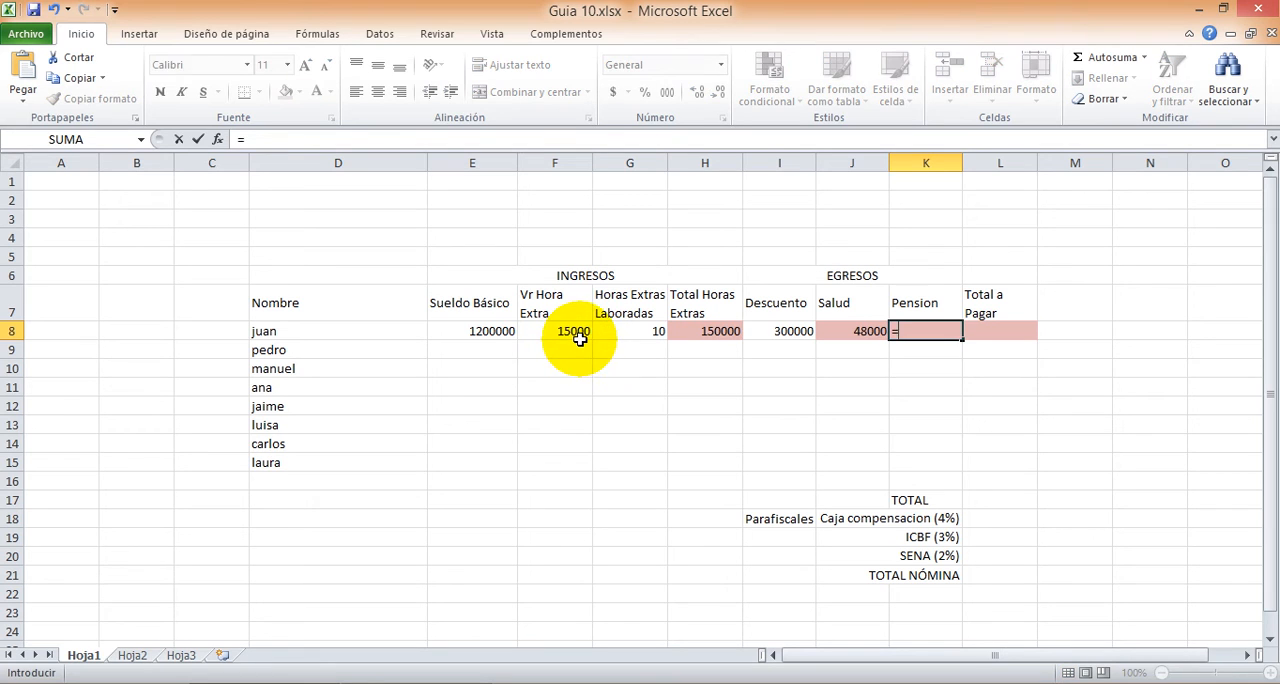
{"action": "left_click", "coordinate": [491, 330]}
{"action": "left_click", "coordinate": [491, 330]}
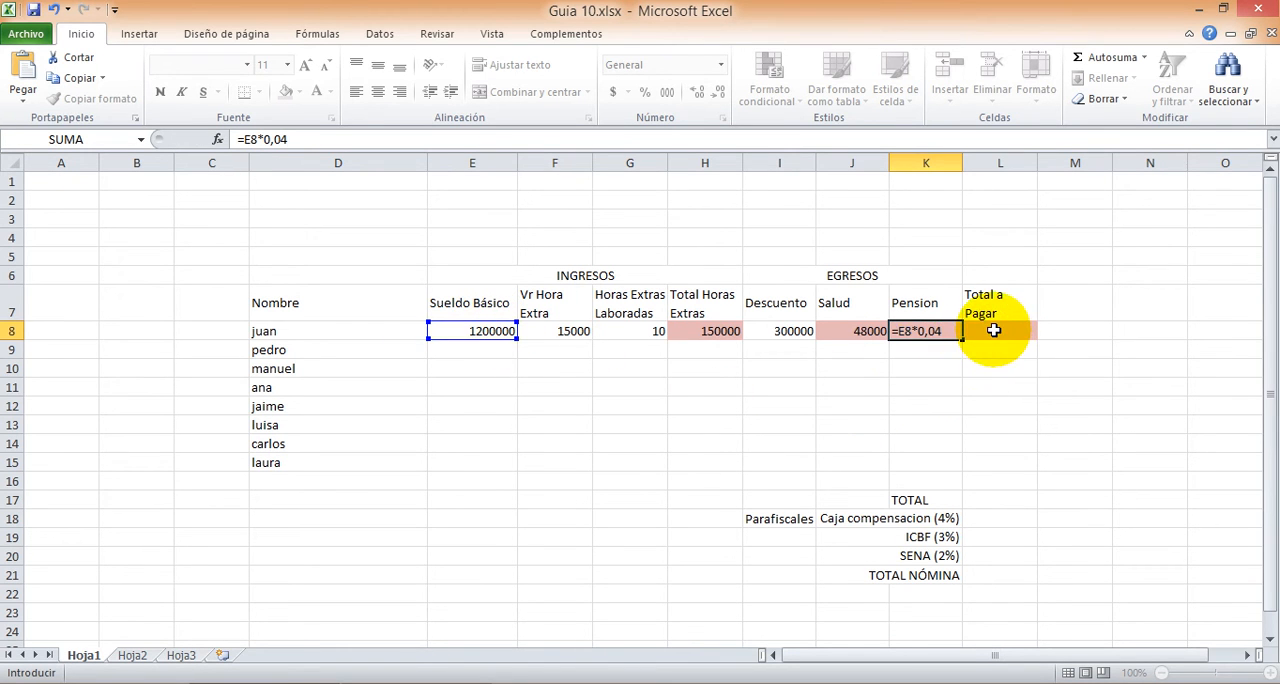
{"action": "left_click", "coordinate": [993, 330]}
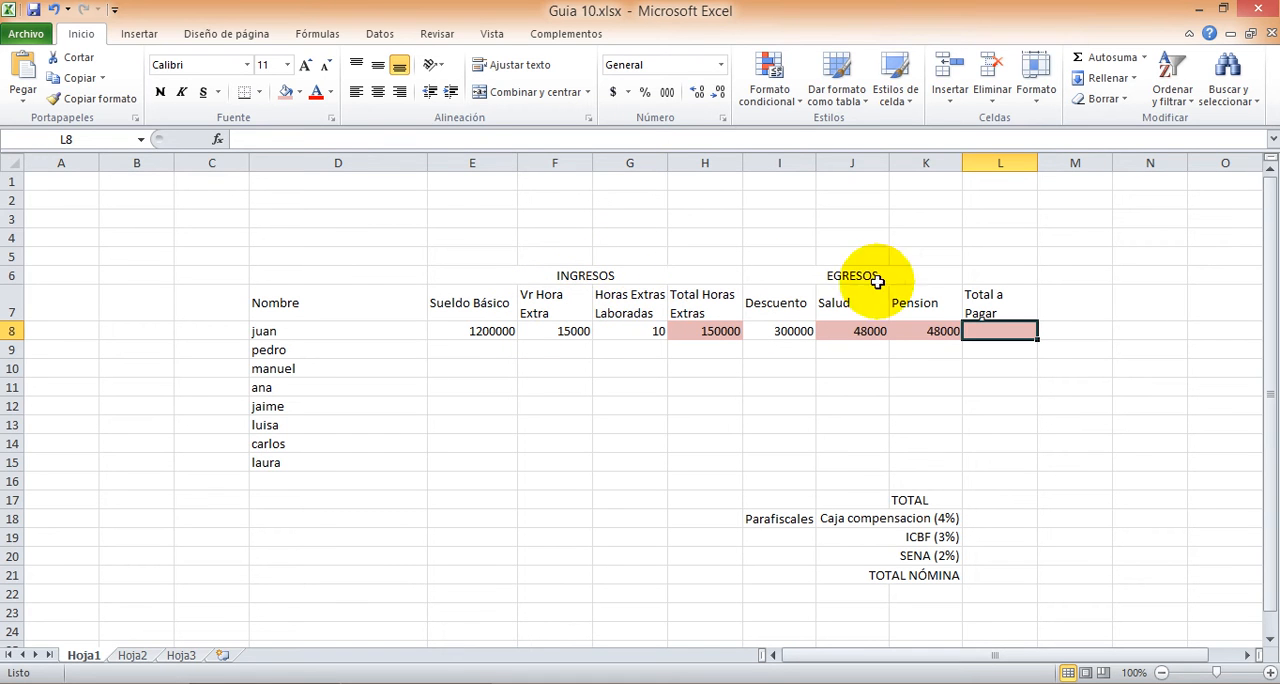
{"action": "left_click", "coordinate": [470, 333]}
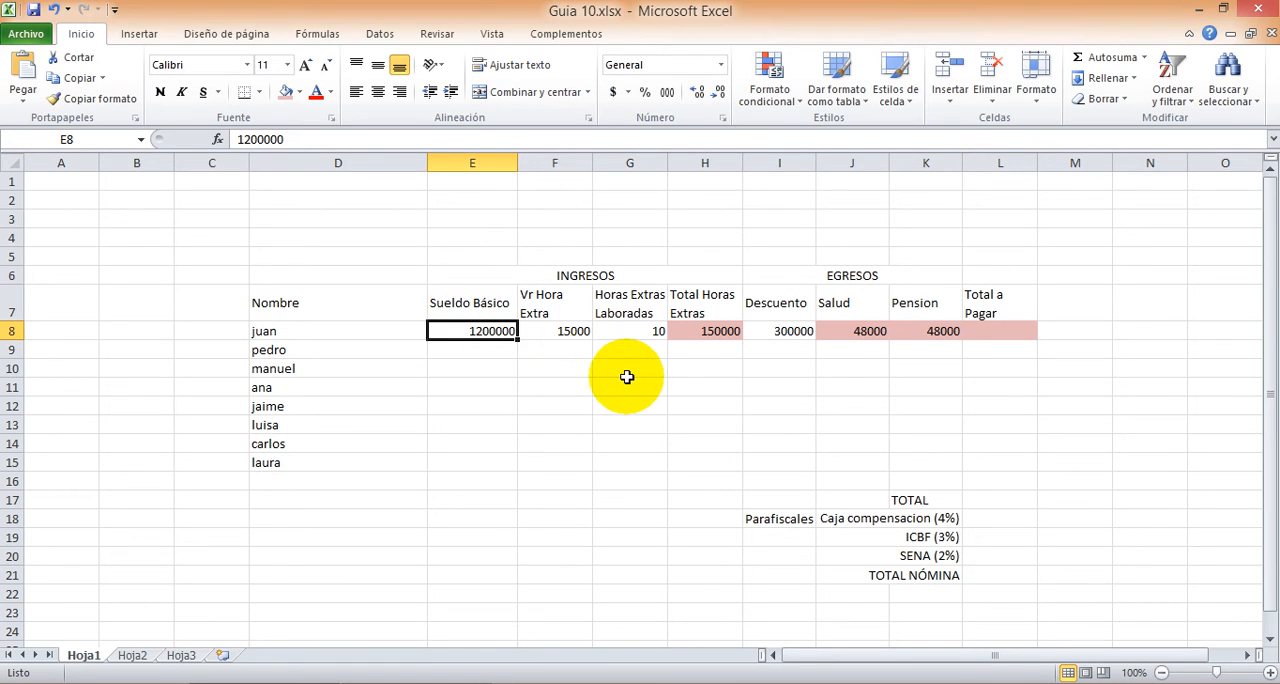
{"action": "left_click", "coordinate": [688, 330], "text": "ctrl"}
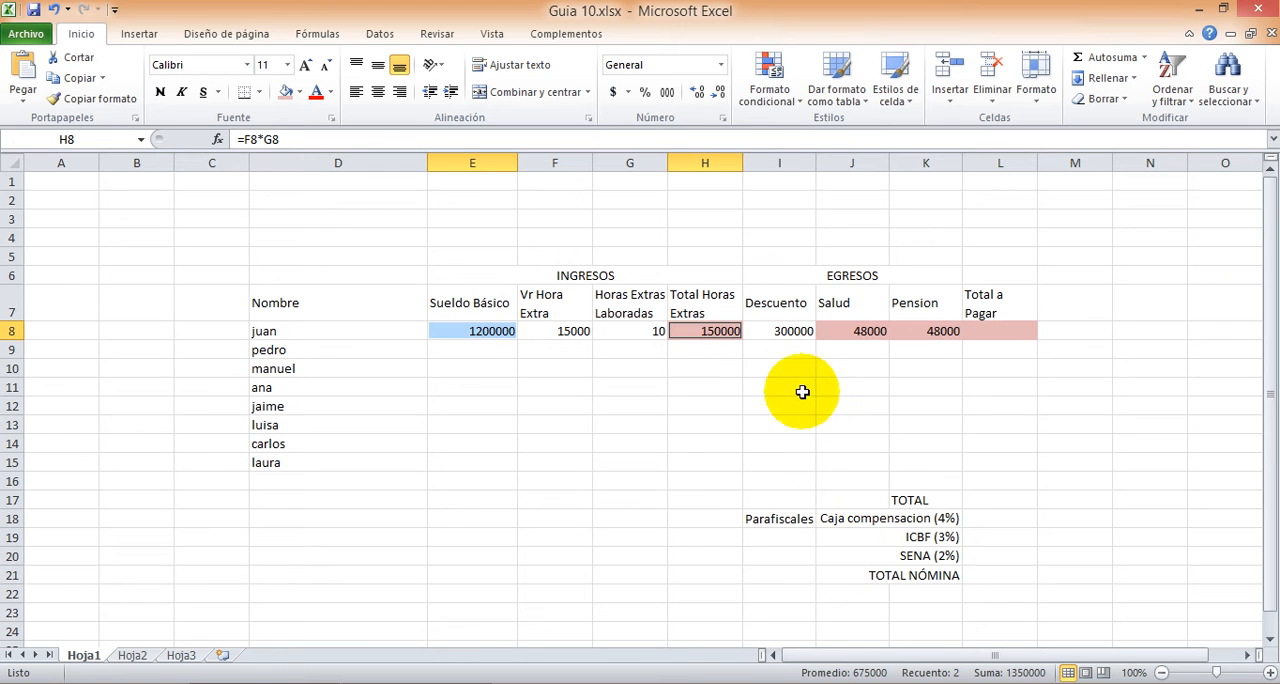
{"action": "left_click", "coordinate": [780, 332], "text": "ctrl"}
{"action": "left_click", "coordinate": [839, 331], "text": "ctrl"}
{"action": "left_click", "coordinate": [928, 332], "text": "ctrl"}
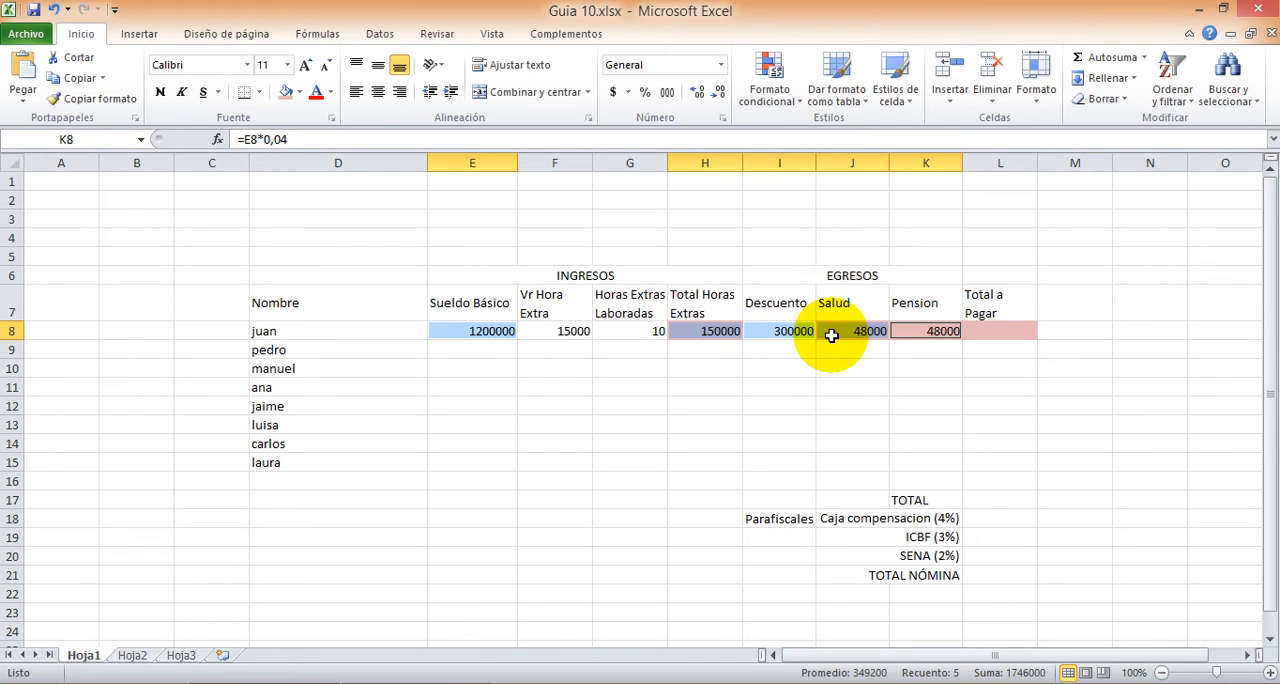
Step: Calculate the first employee's total to pay in L8 with the formula =E8+H8-I8-J8-K8
{"action": "left_click", "coordinate": [1001, 331]}
{"action": "left_click", "coordinate": [1001, 331]}
{"action": "type", "text": "="}
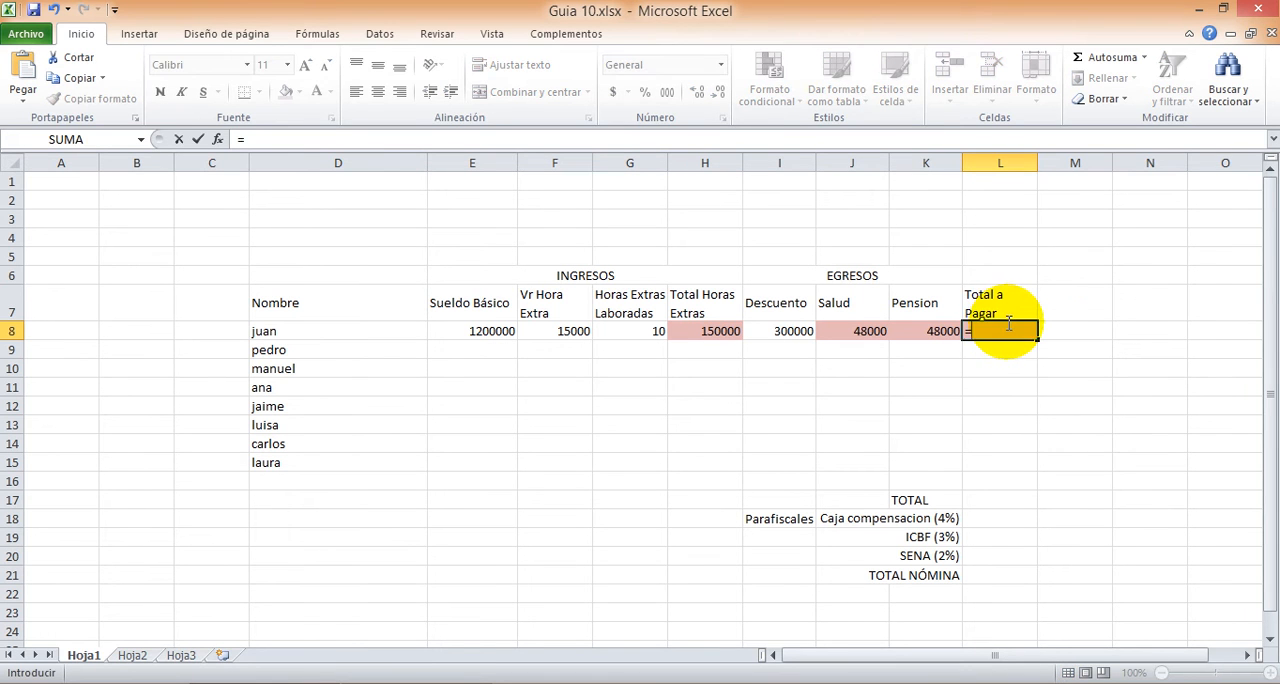
{"action": "left_click", "coordinate": [484, 331]}
{"action": "type", "text": "+"}
{"action": "left_click", "coordinate": [687, 331]}
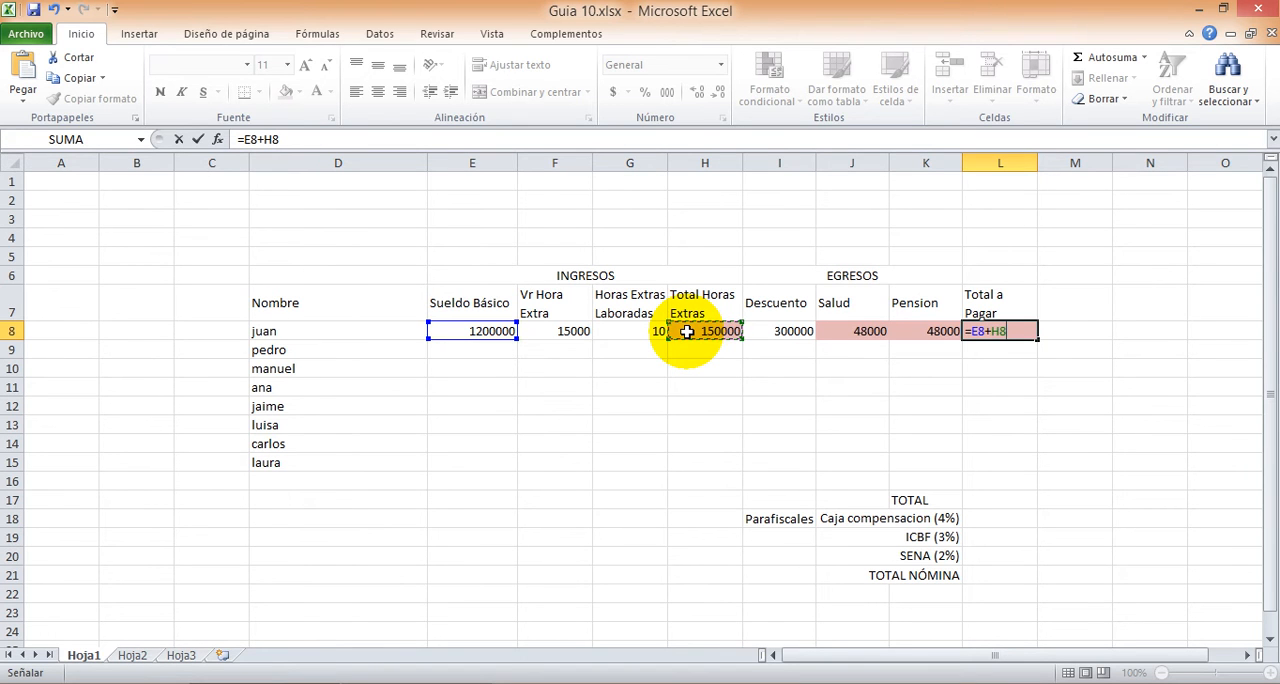
{"action": "type", "text": "-"}
{"action": "left_click", "coordinate": [782, 331]}
{"action": "type", "text": "-"}
{"action": "left_click", "coordinate": [850, 333]}
{"action": "type", "text": "-"}
{"action": "left_click", "coordinate": [916, 325]}
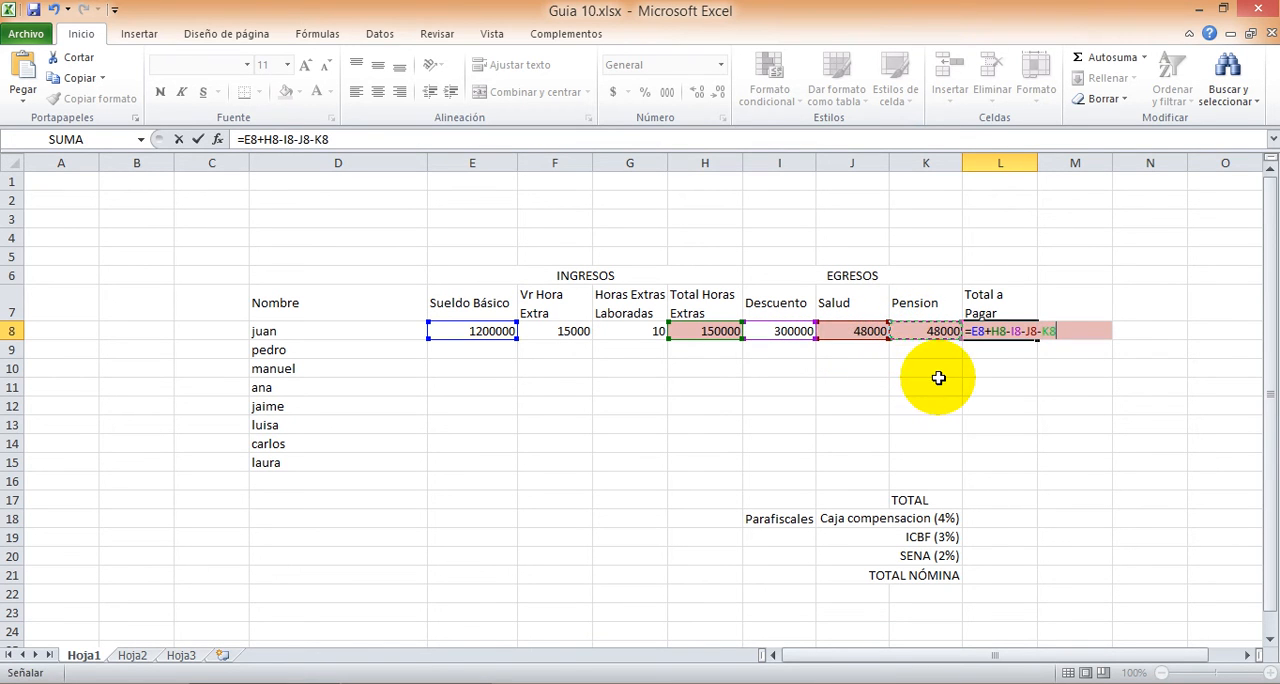
{"action": "key", "text": "Return"}
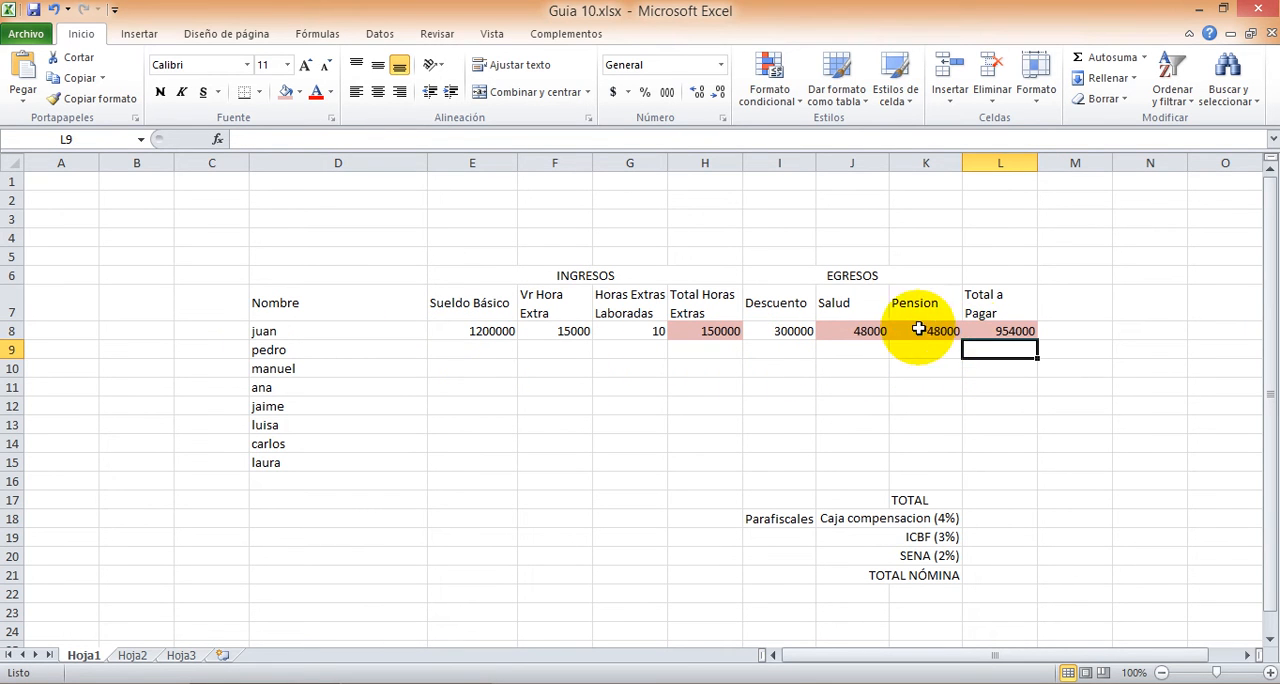
Step: Clear the basic salary, overtime rate, overtime hours and discount values in row 8, keeping the formulas
{"action": "left_click", "coordinate": [487, 332]}
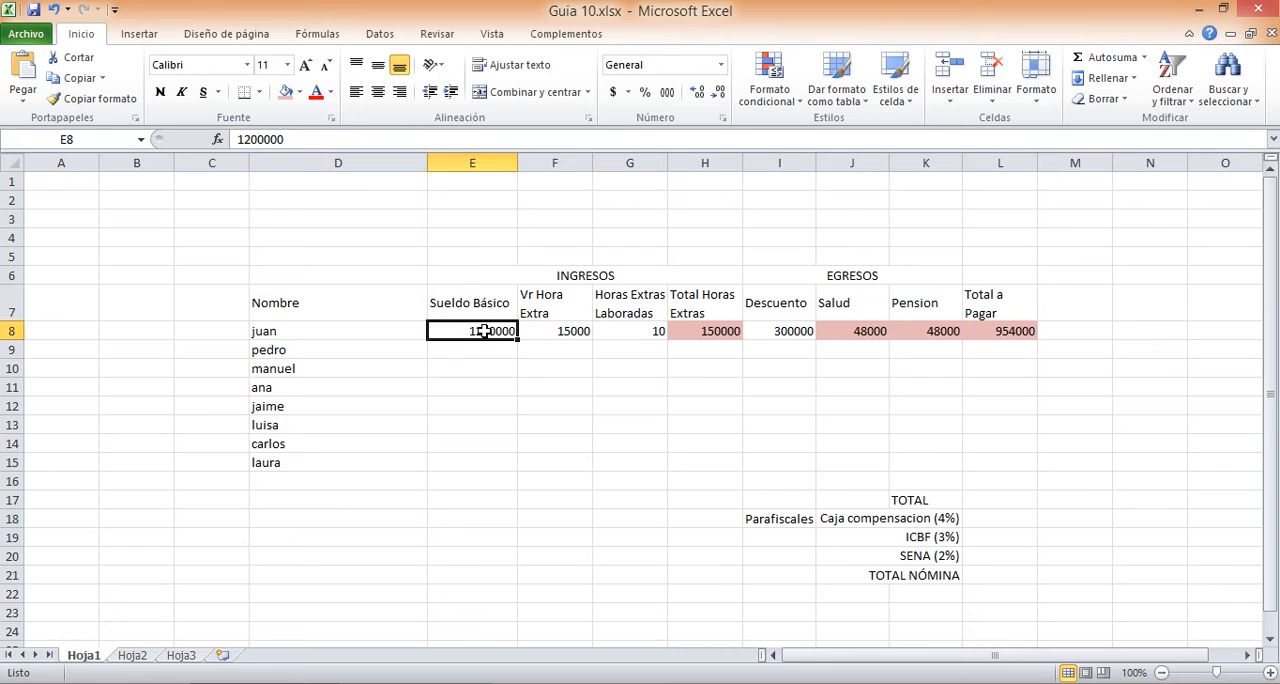
{"action": "key", "text": "Delete"}
{"action": "left_click", "coordinate": [557, 331]}
{"action": "left_click", "coordinate": [634, 331]}
{"action": "key", "text": "Delete"}
{"action": "left_click", "coordinate": [537, 334]}
{"action": "key", "text": "Delete"}
{"action": "left_click", "coordinate": [781, 331]}
{"action": "key", "text": "Delete"}
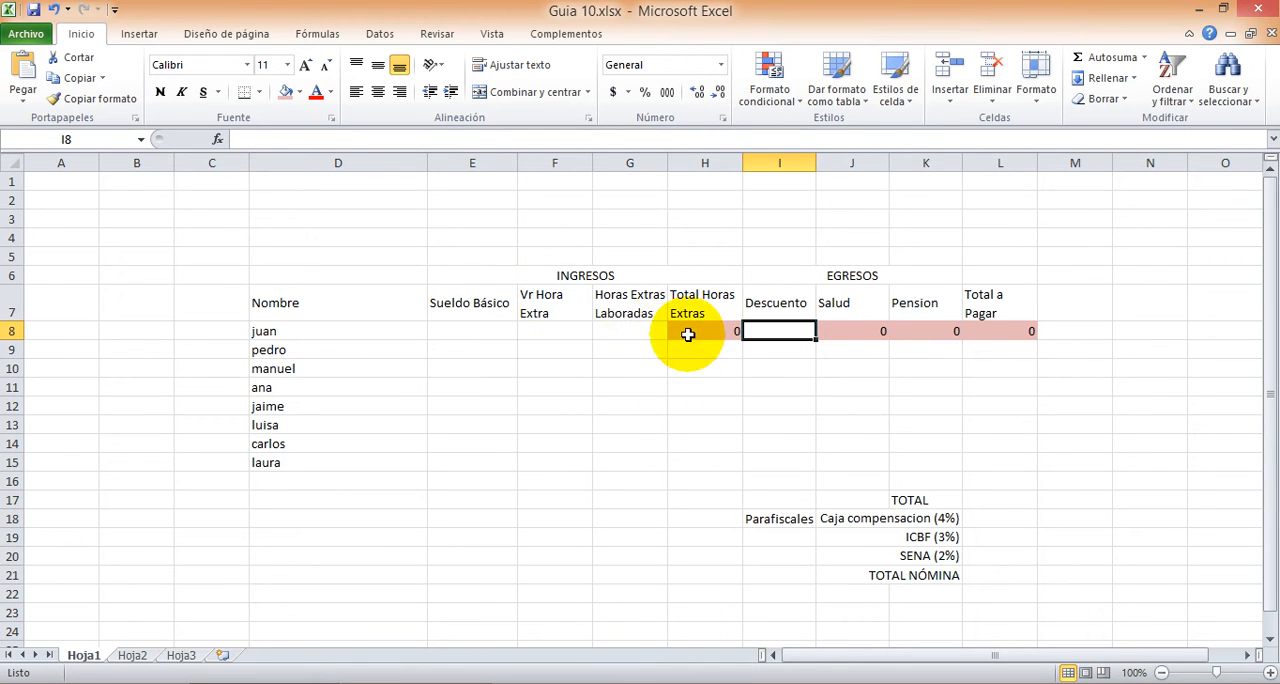
Step: Enter the first employee's basic salary of 2000000, overtime rate of 10000 and 5 overtime hours in row 8
{"action": "left_click", "coordinate": [467, 330]}
{"action": "type", "text": "20"}
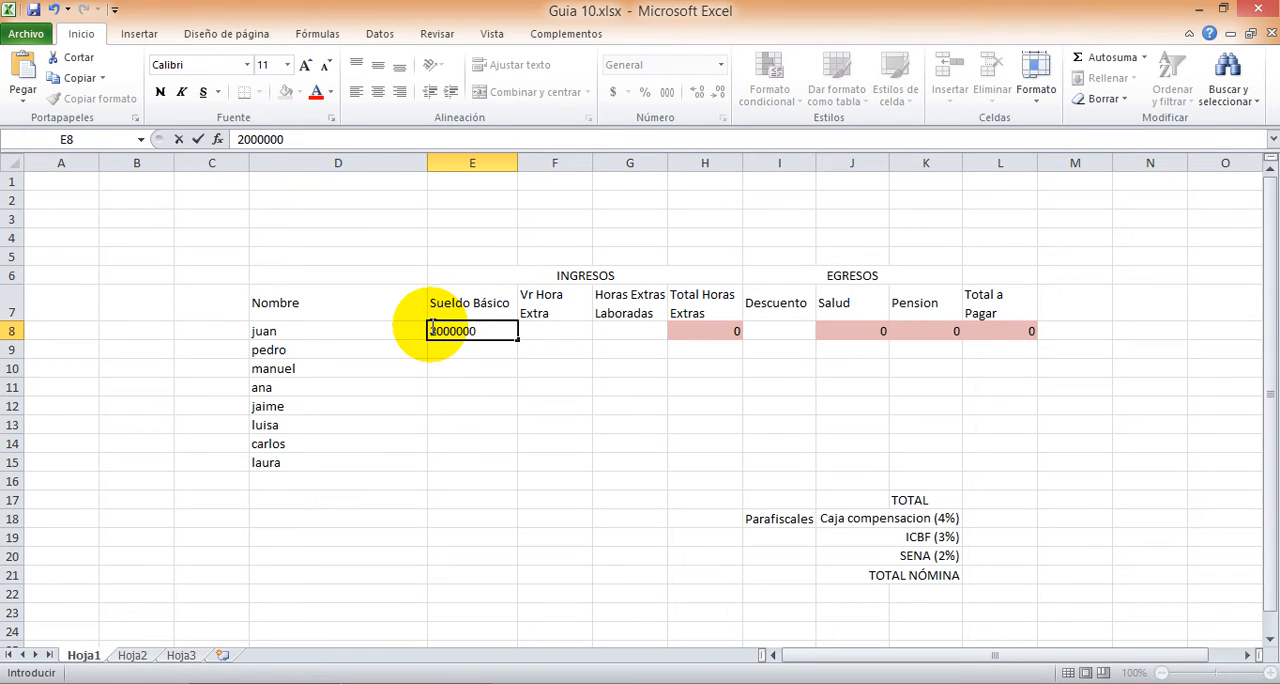
{"action": "type", "text": "00000"}
{"action": "key", "text": "Tab"}
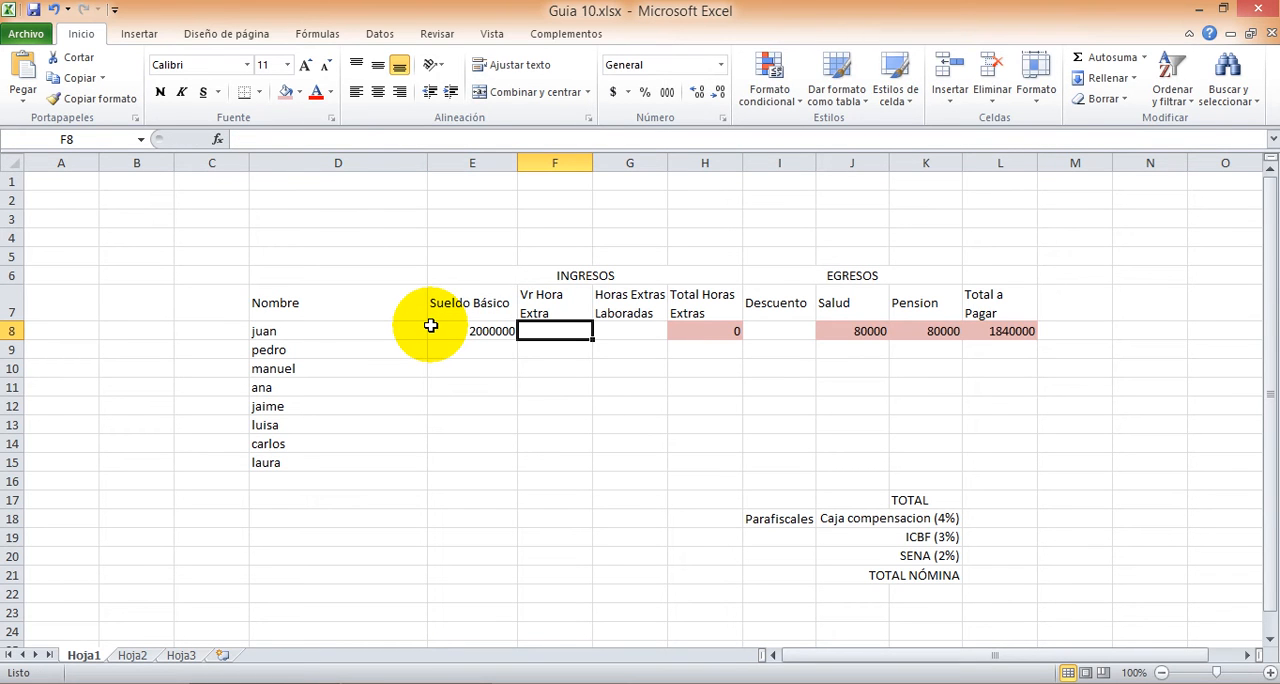
{"action": "type", "text": "10"}
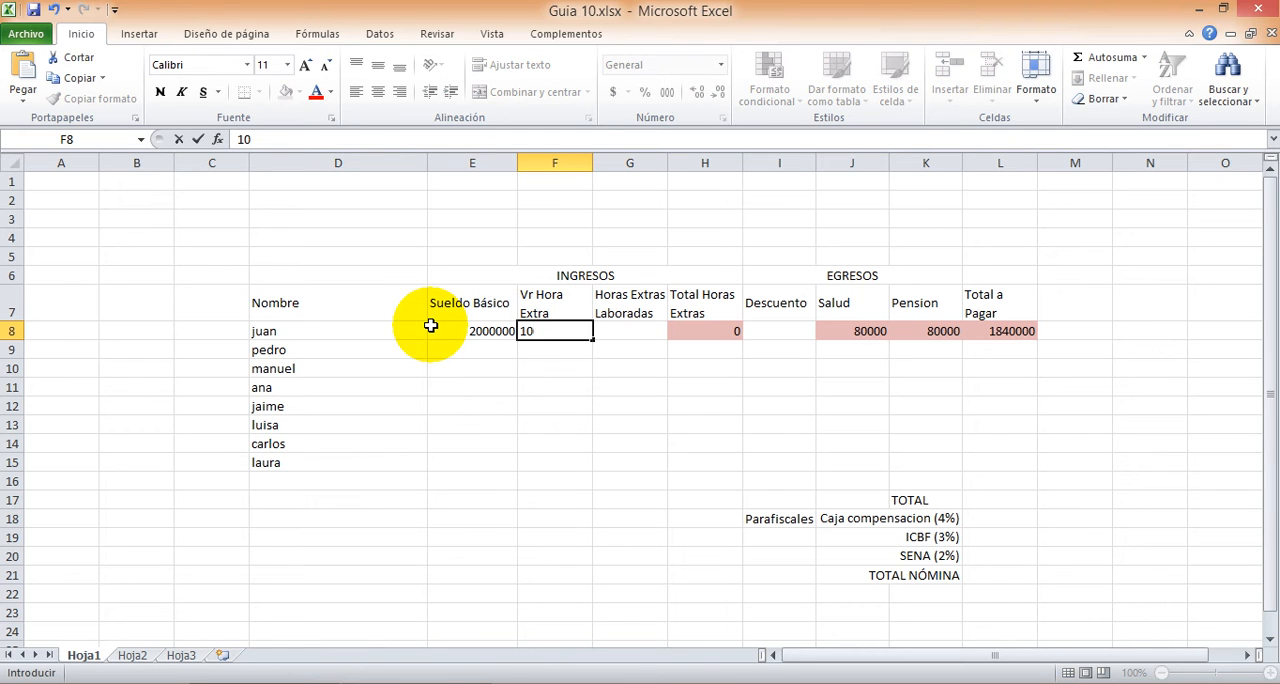
{"action": "type", "text": "000"}
{"action": "key", "text": "Tab"}
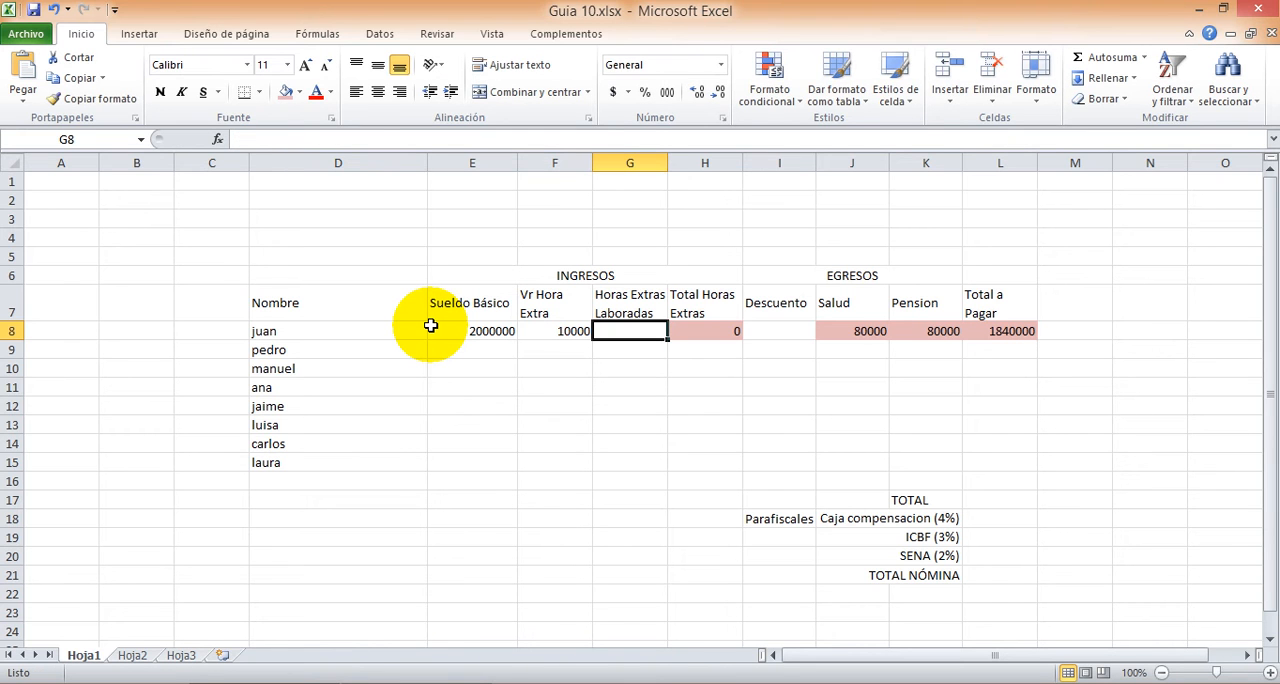
{"action": "type", "text": "5"}
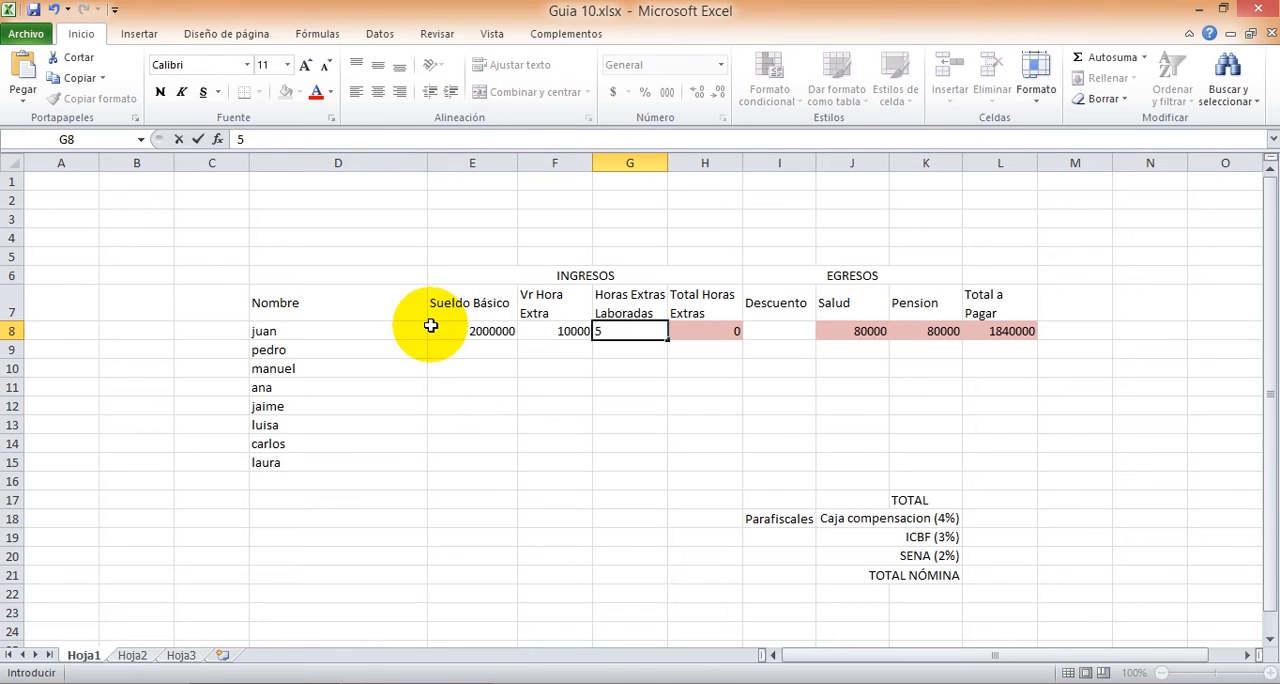
{"action": "key", "text": "Tab"}
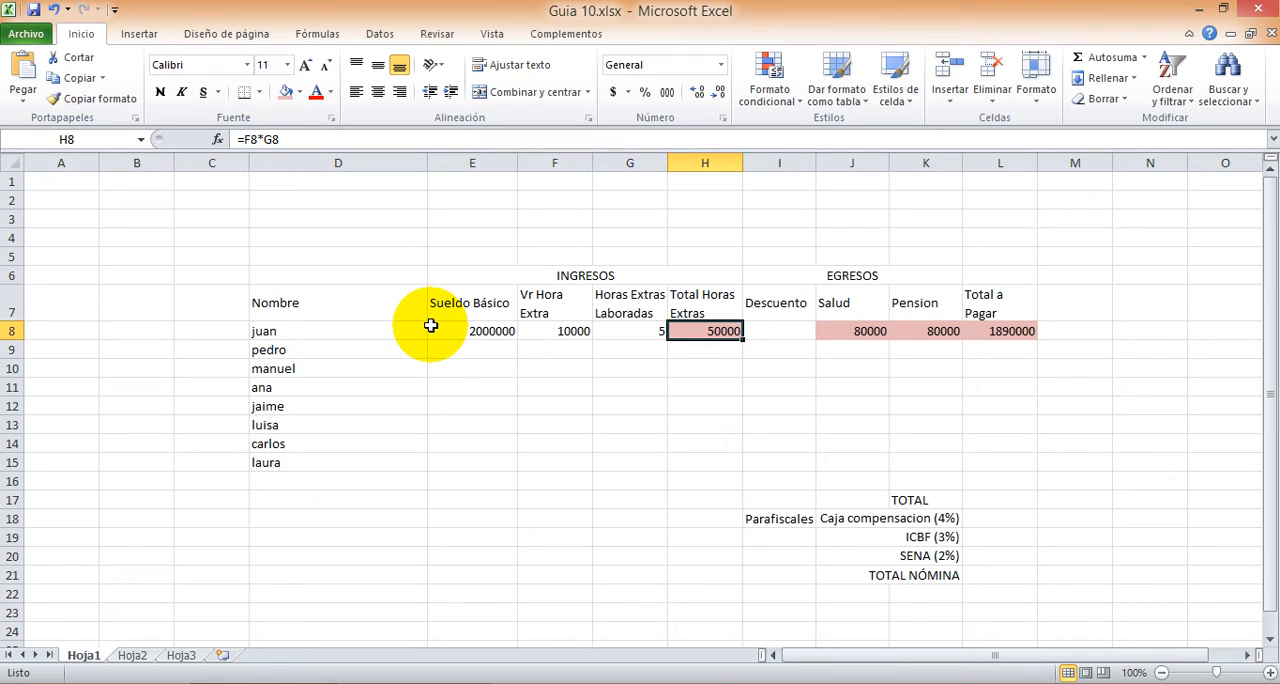
Step: Enter a discount of 0 for the first employee in I8
{"action": "key", "text": "Tab"}
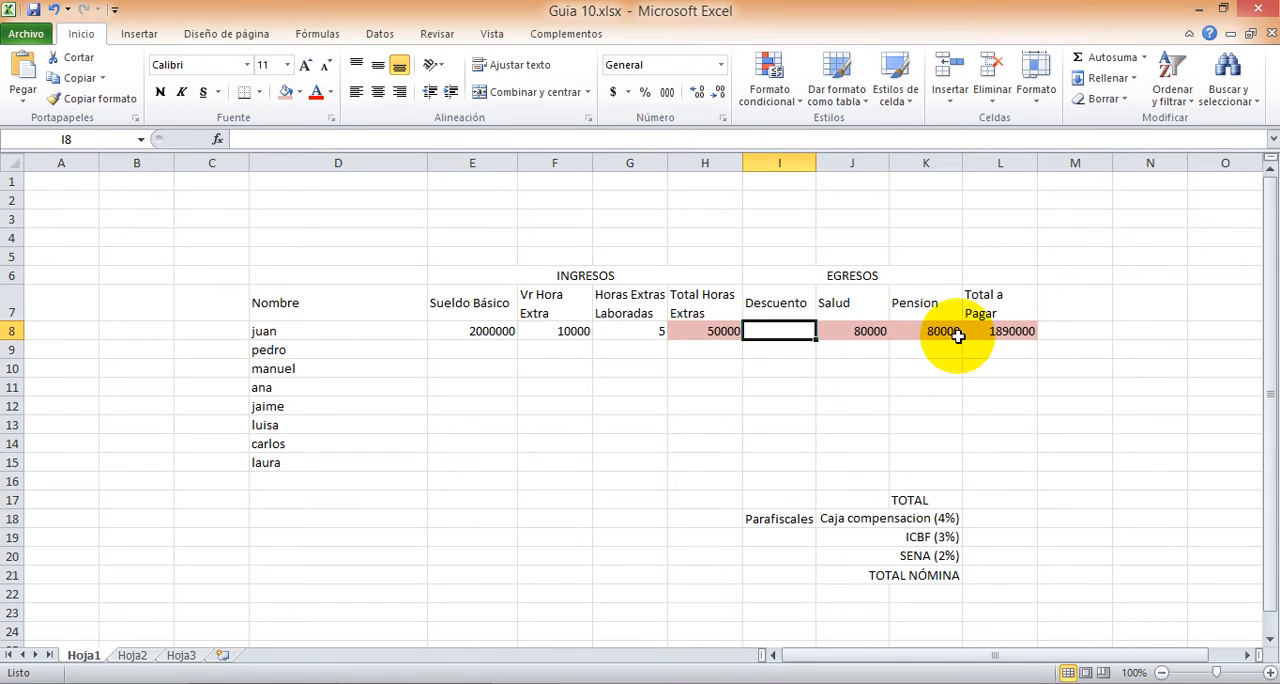
{"action": "left_click", "coordinate": [769, 334]}
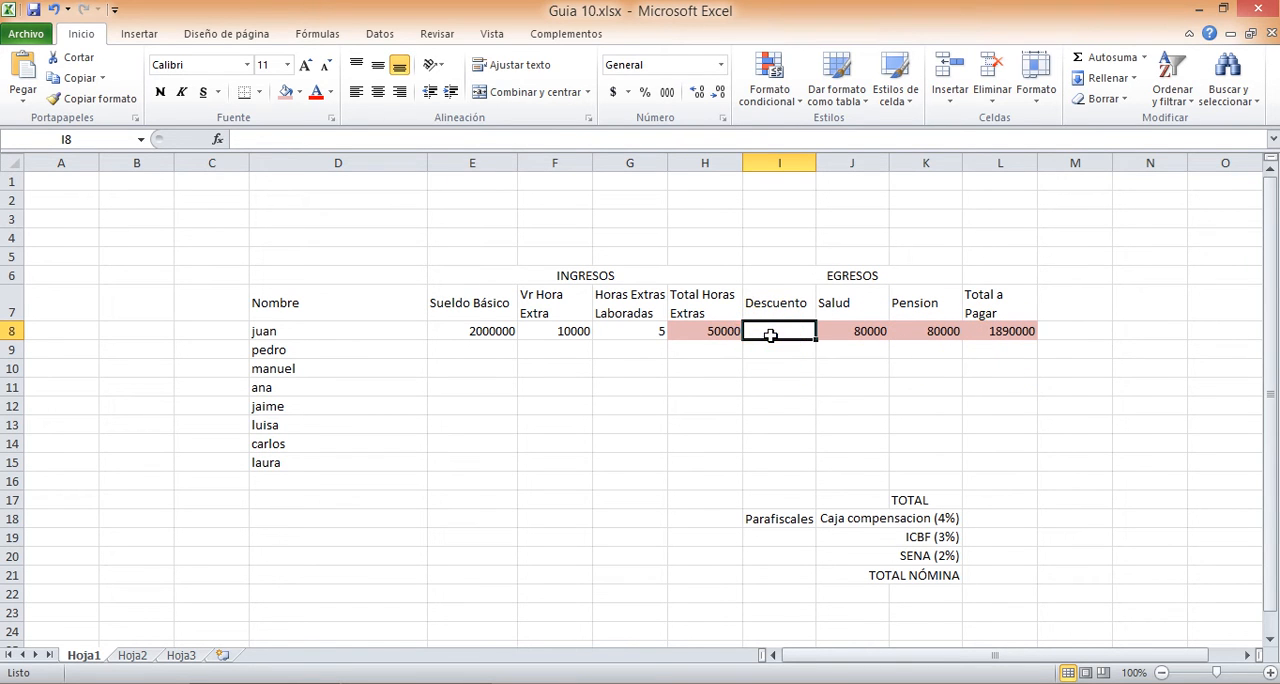
{"action": "left_click", "coordinate": [769, 335]}
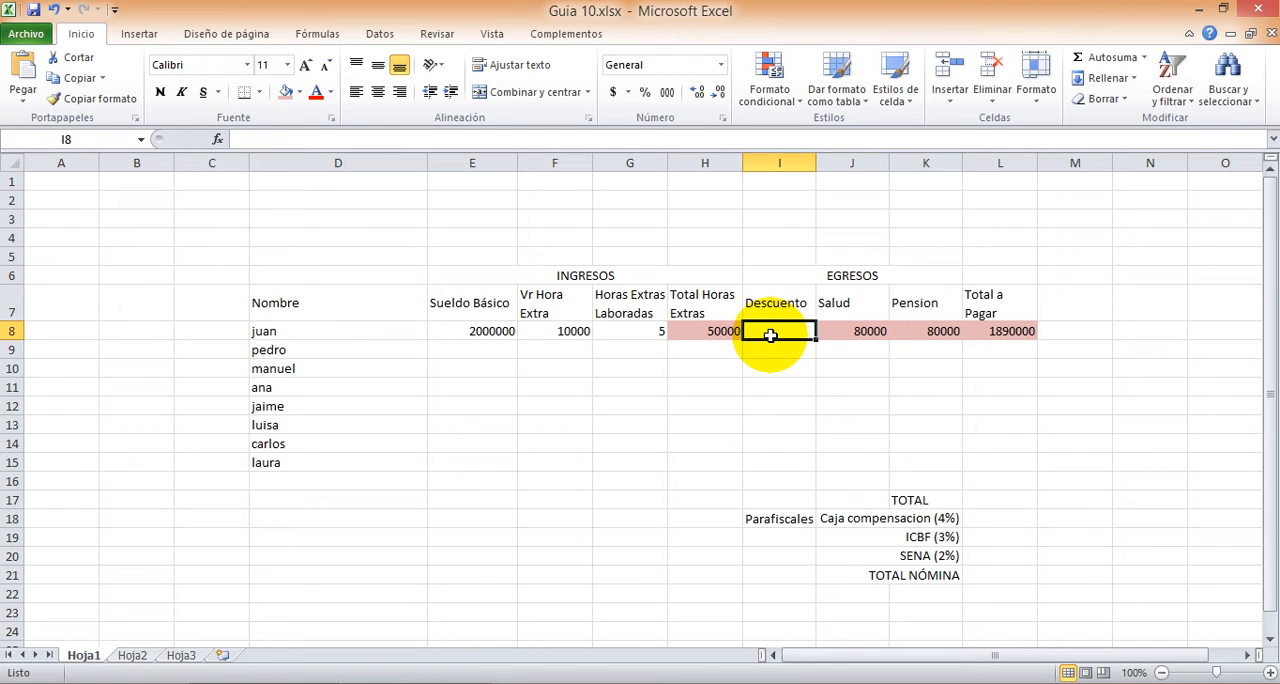
{"action": "type", "text": "0"}
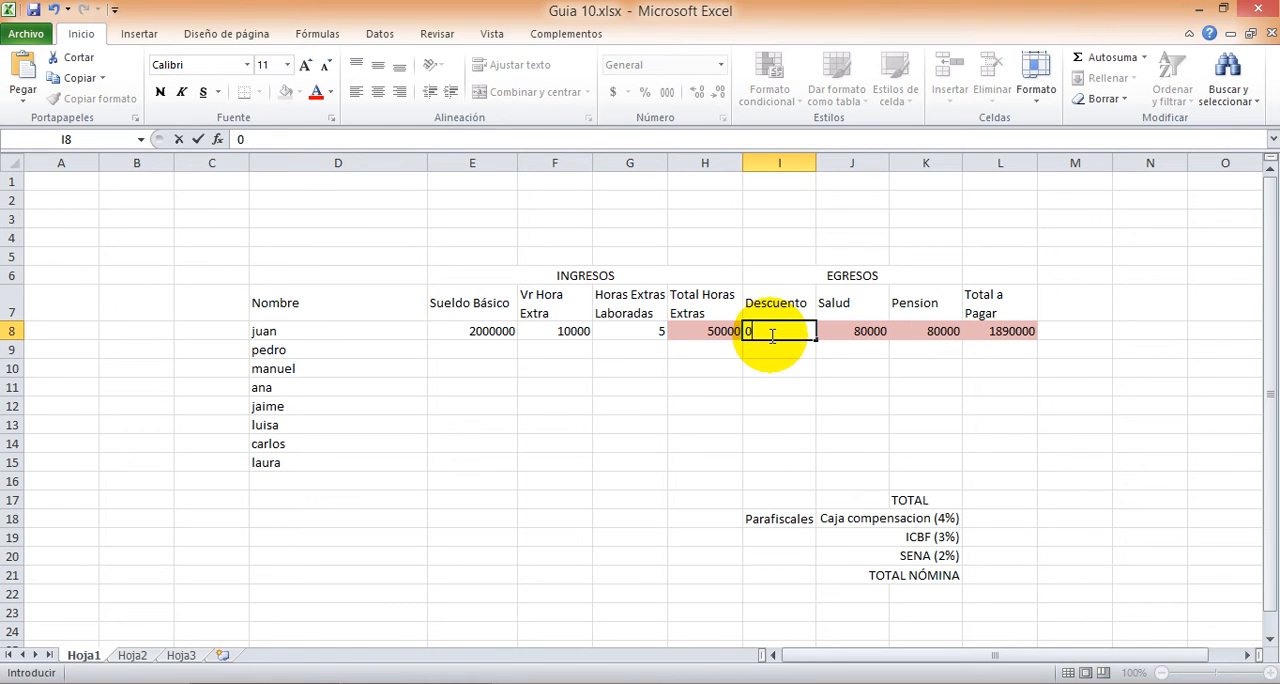
{"action": "key", "text": "Return"}
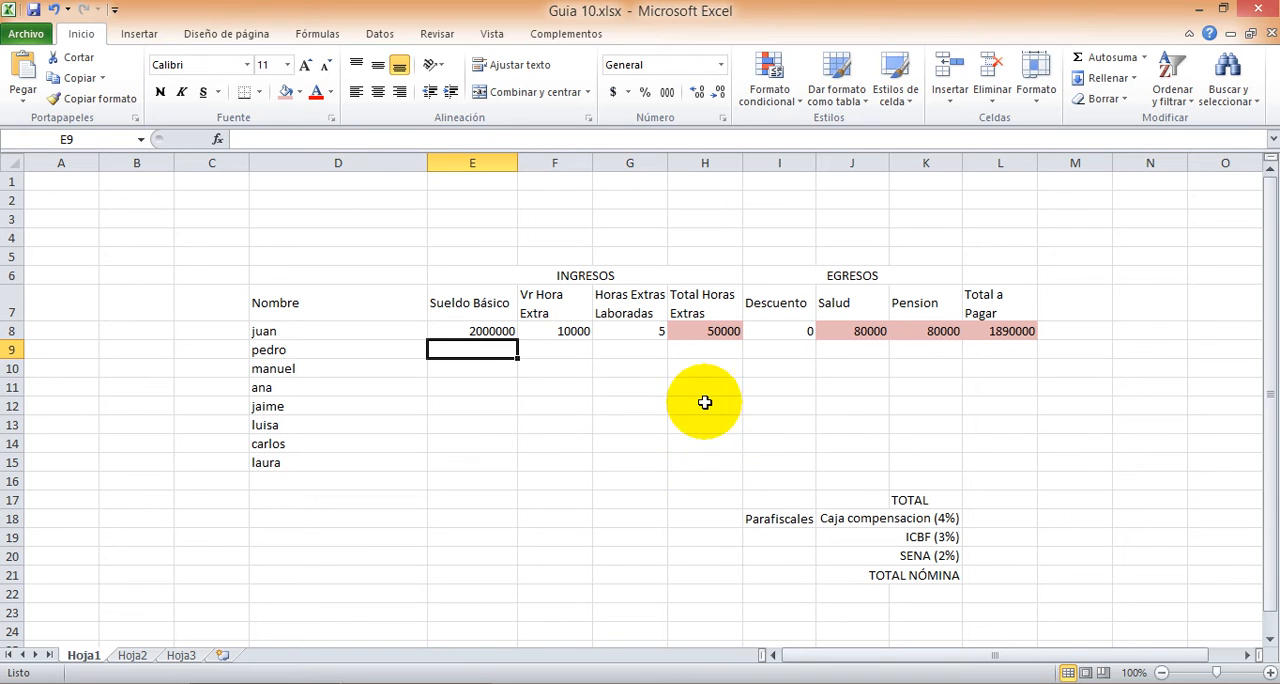
Step: Examine which cells the overtime total formula in H8 multiplies and locate the matching cells for the second employee
{"action": "left_click", "coordinate": [705, 332]}
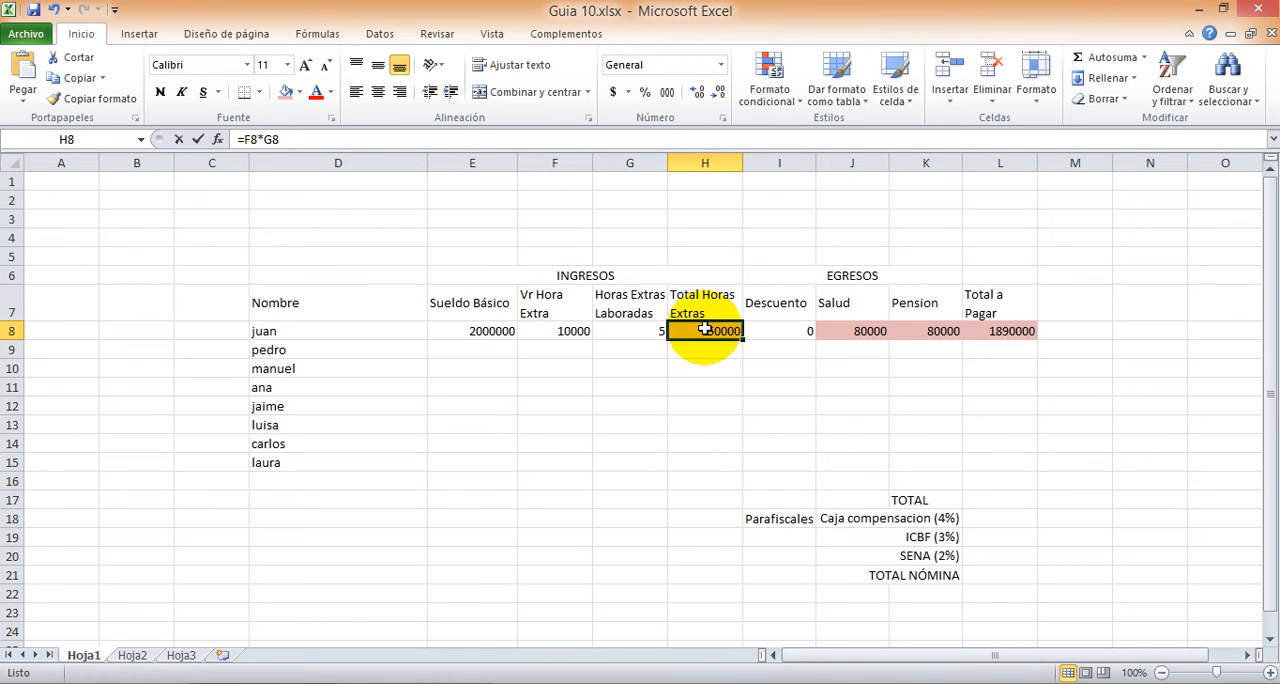
{"action": "double_click", "coordinate": [705, 330]}
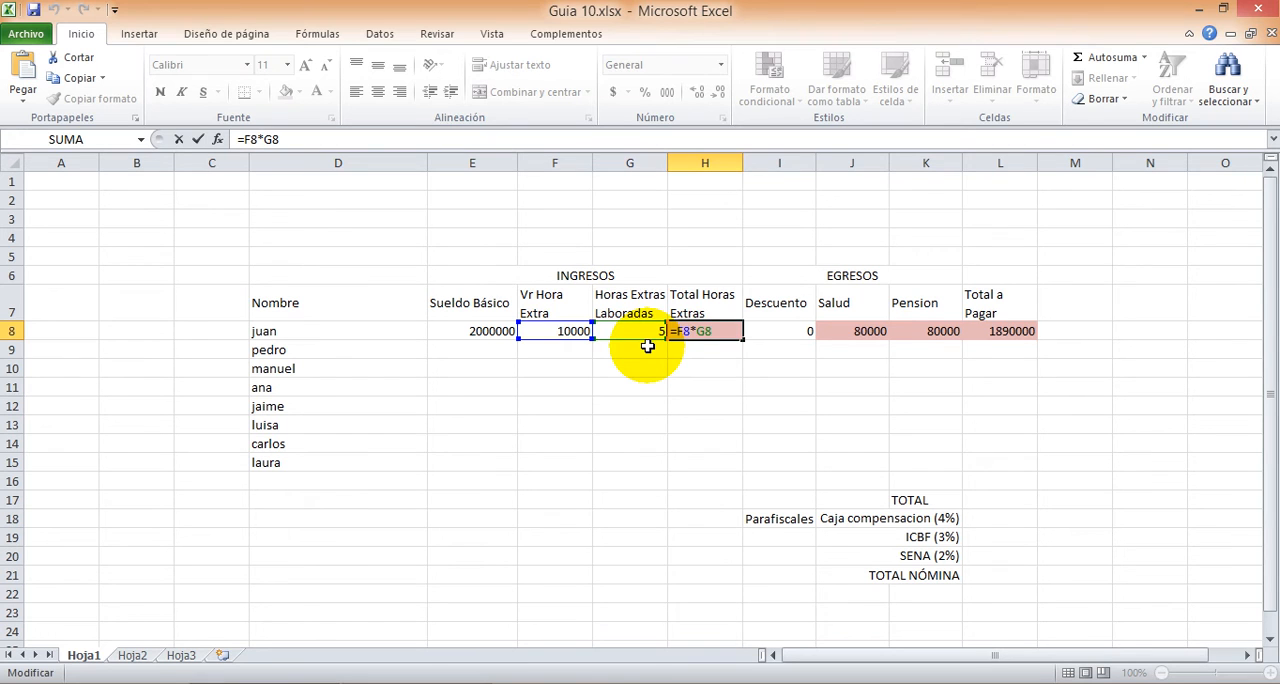
{"action": "key", "text": "Return"}
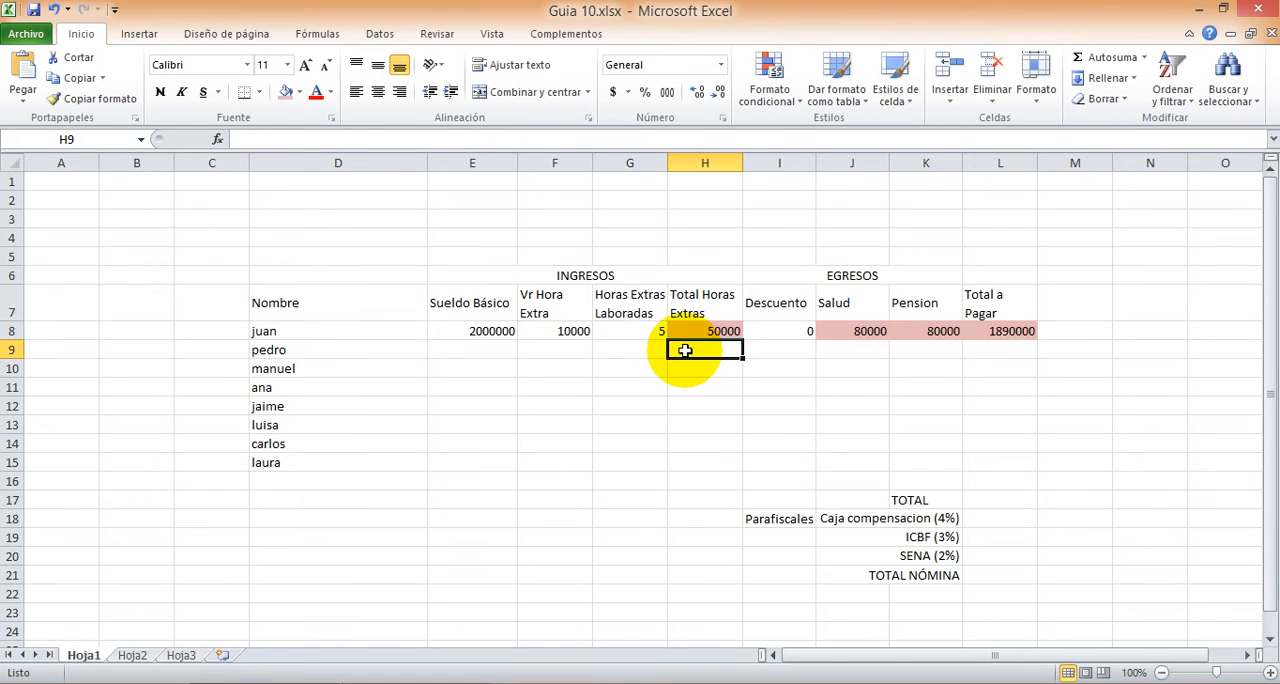
{"action": "left_click", "coordinate": [571, 351]}
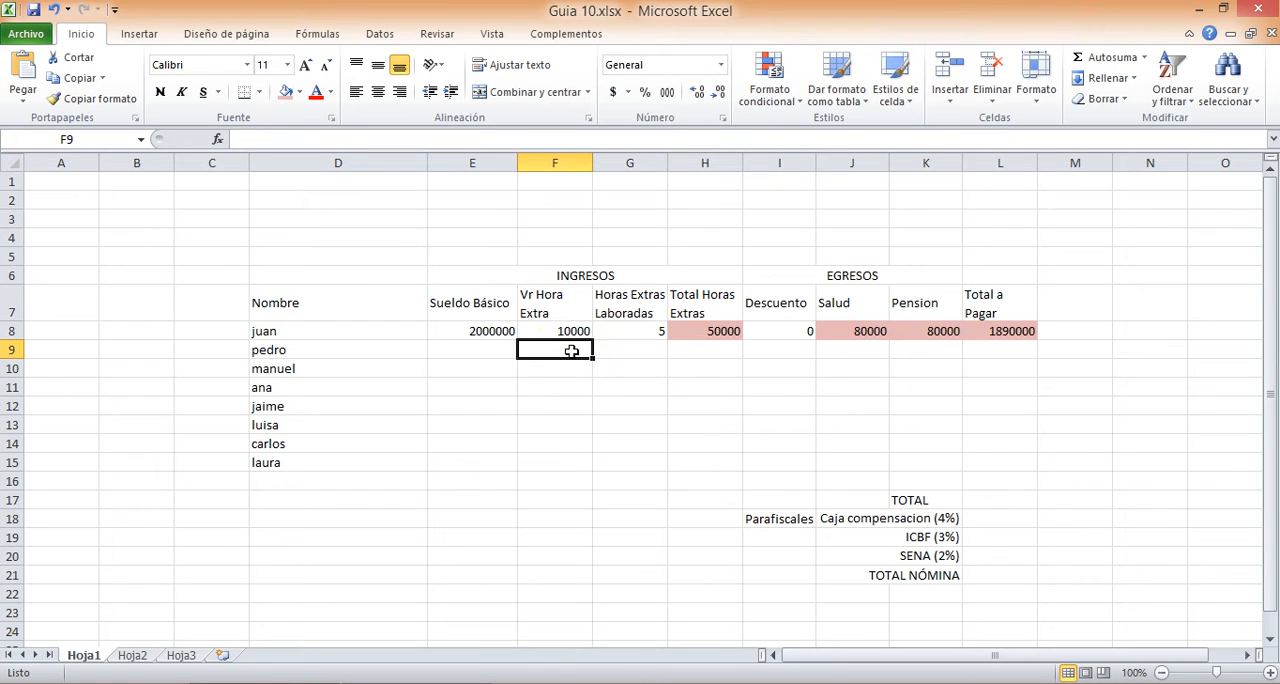
{"action": "left_click", "coordinate": [629, 346]}
{"action": "left_click", "coordinate": [683, 372]}
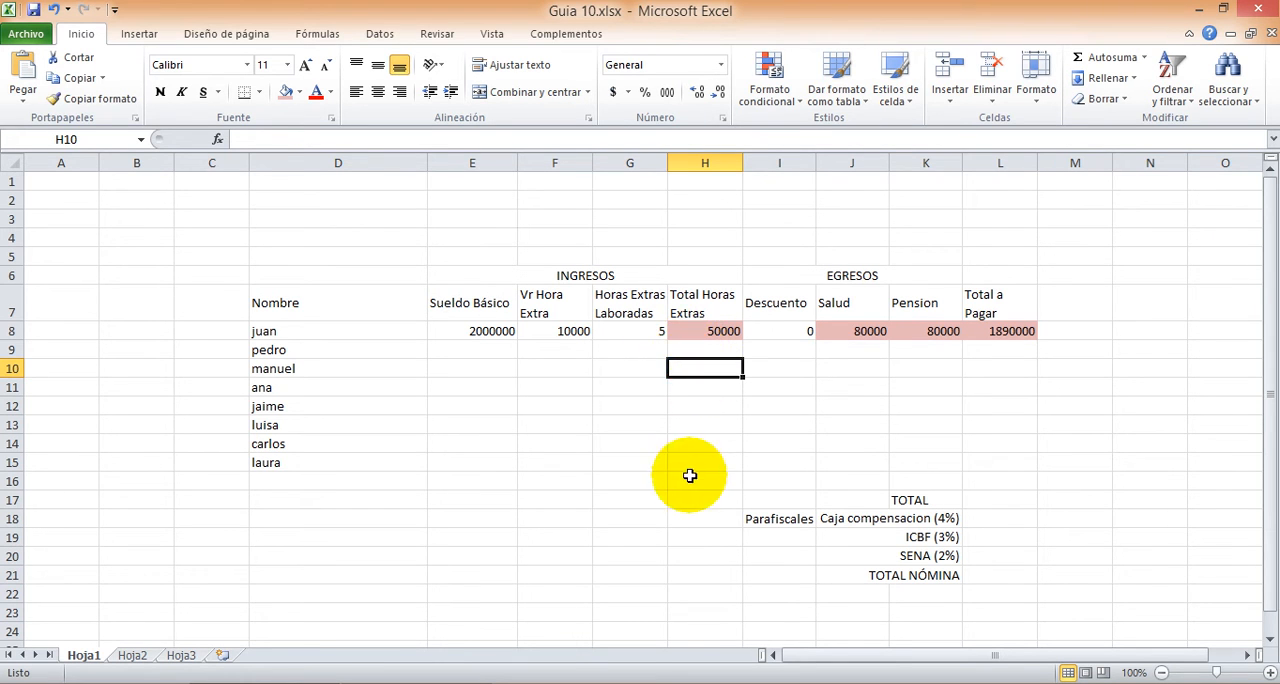
Step: Calculate the second employee's overtime total in H9 with the formula =F9*G9
{"action": "left_click", "coordinate": [688, 351]}
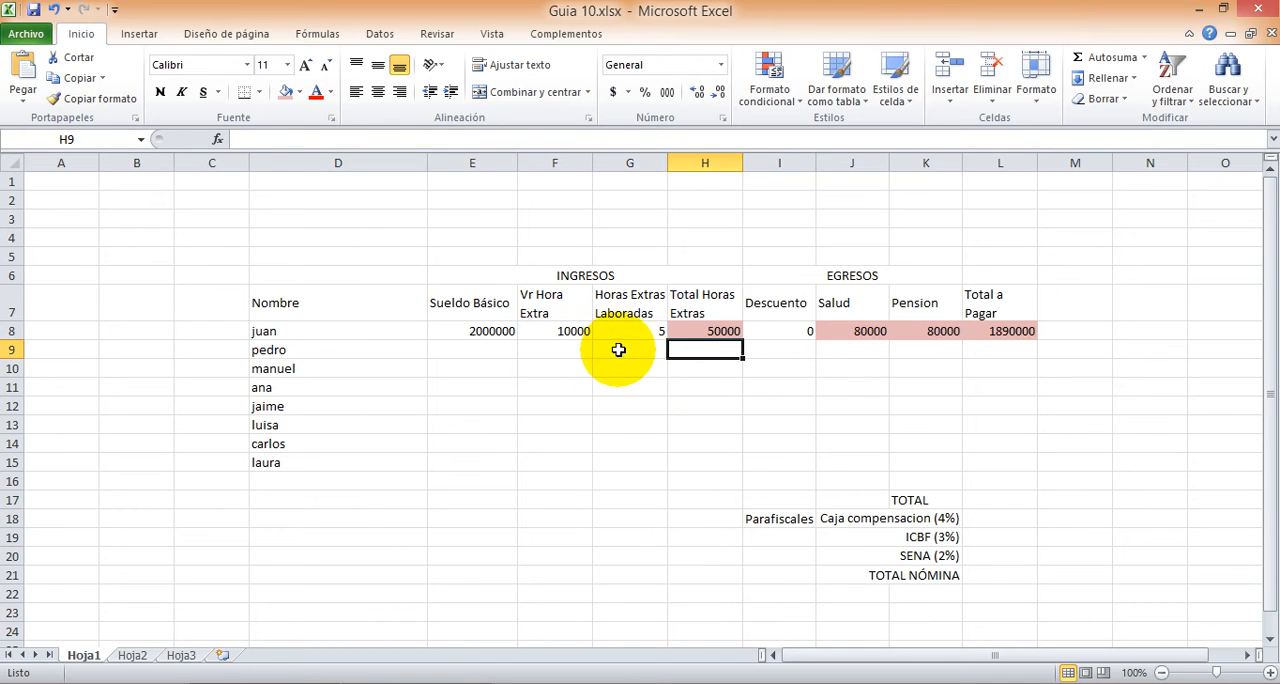
{"action": "type", "text": "="}
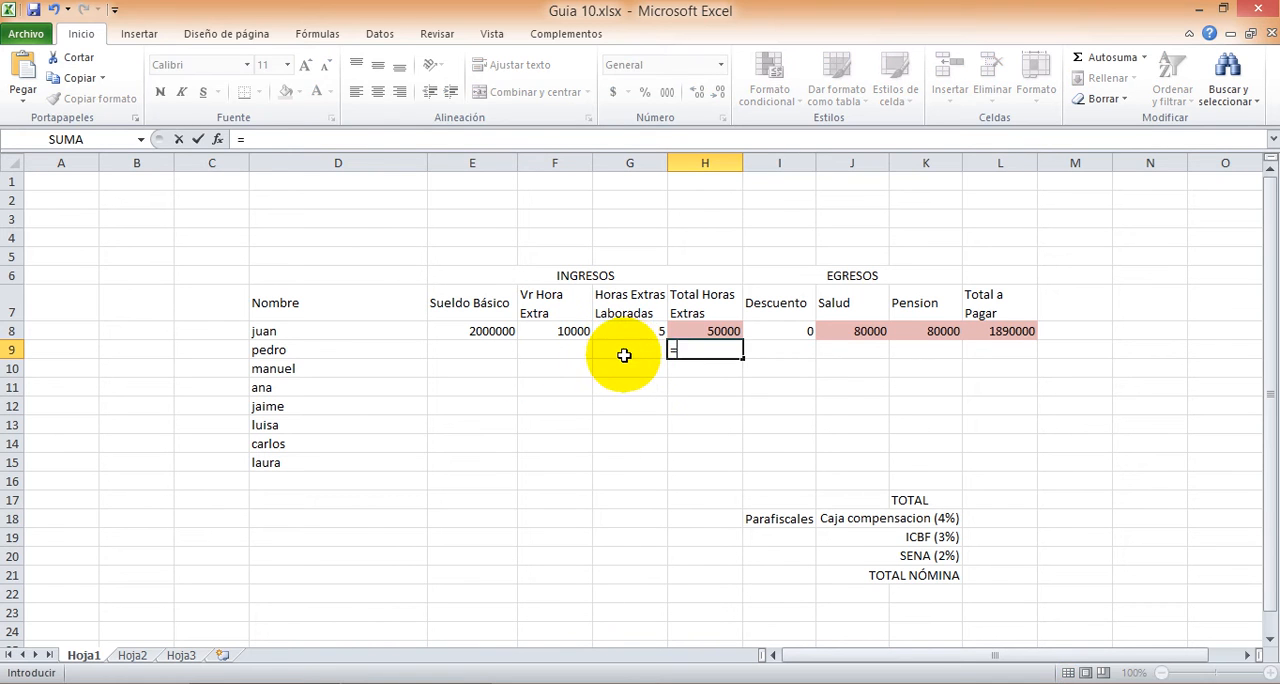
{"action": "left_click", "coordinate": [546, 350]}
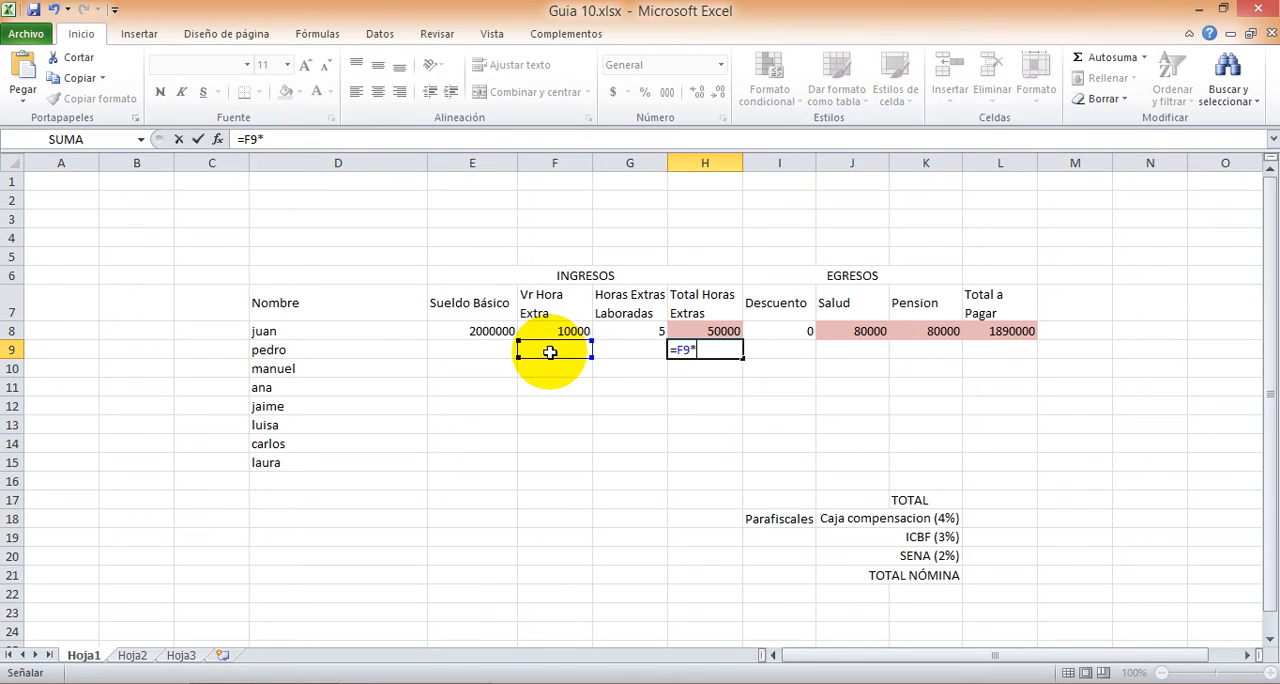
{"action": "type", "text": "*"}
{"action": "left_click", "coordinate": [628, 352]}
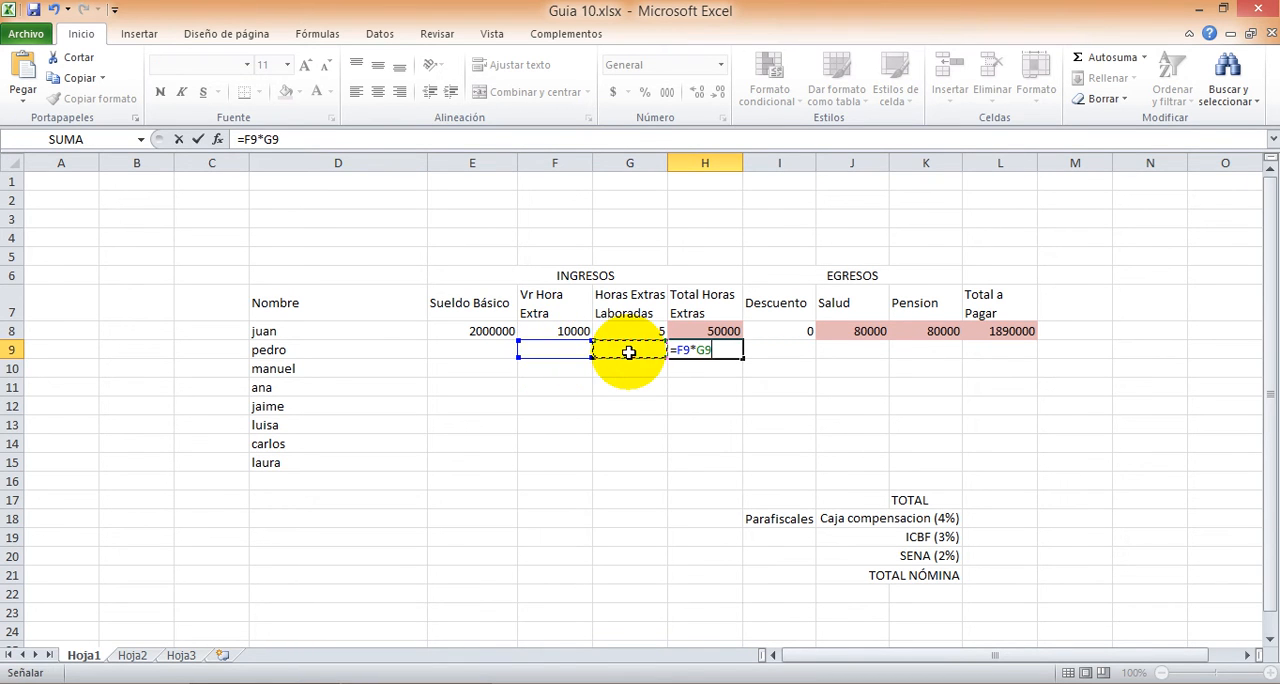
{"action": "key", "text": "Return"}
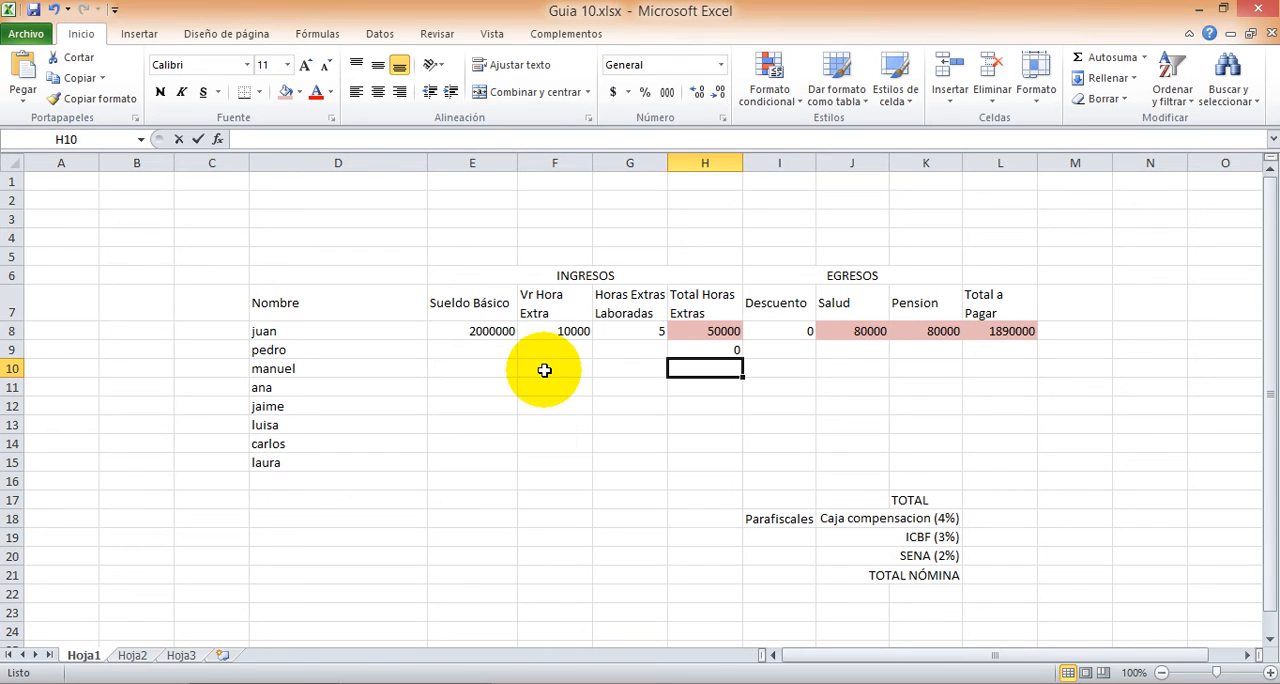
Step: Calculate the third employee's overtime total in H10 with the formula =F10*G10
{"action": "type", "text": "="}
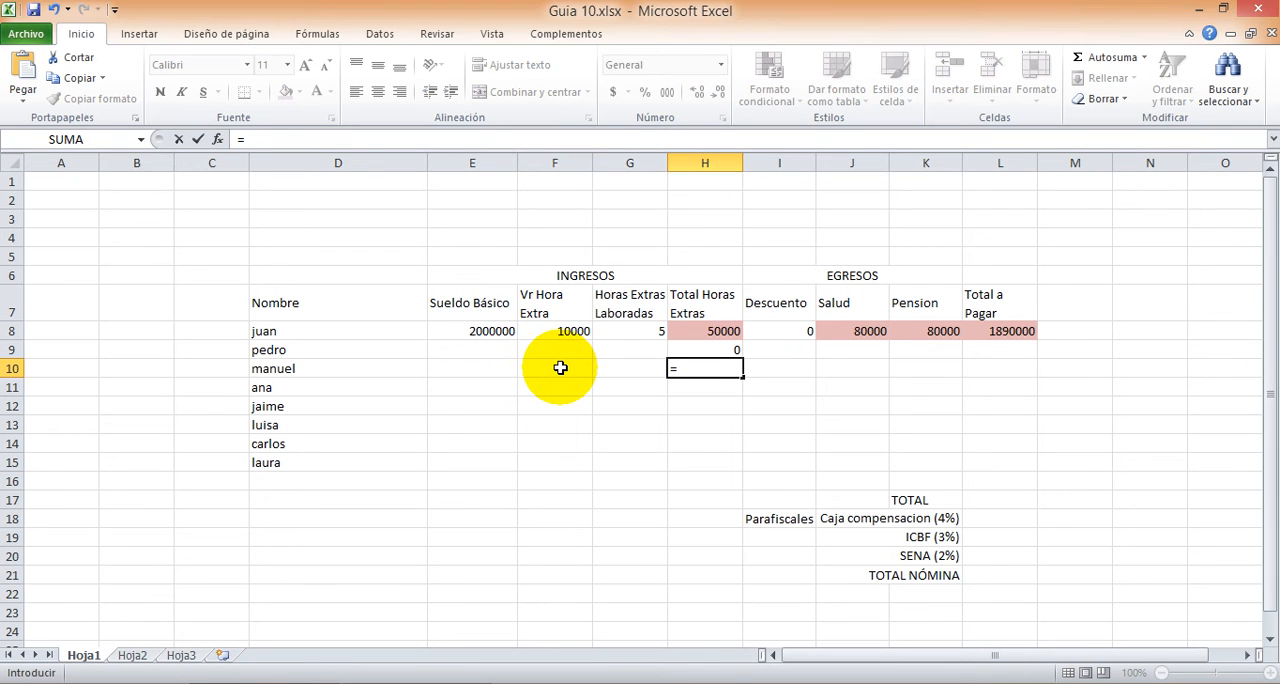
{"action": "left_click", "coordinate": [560, 368]}
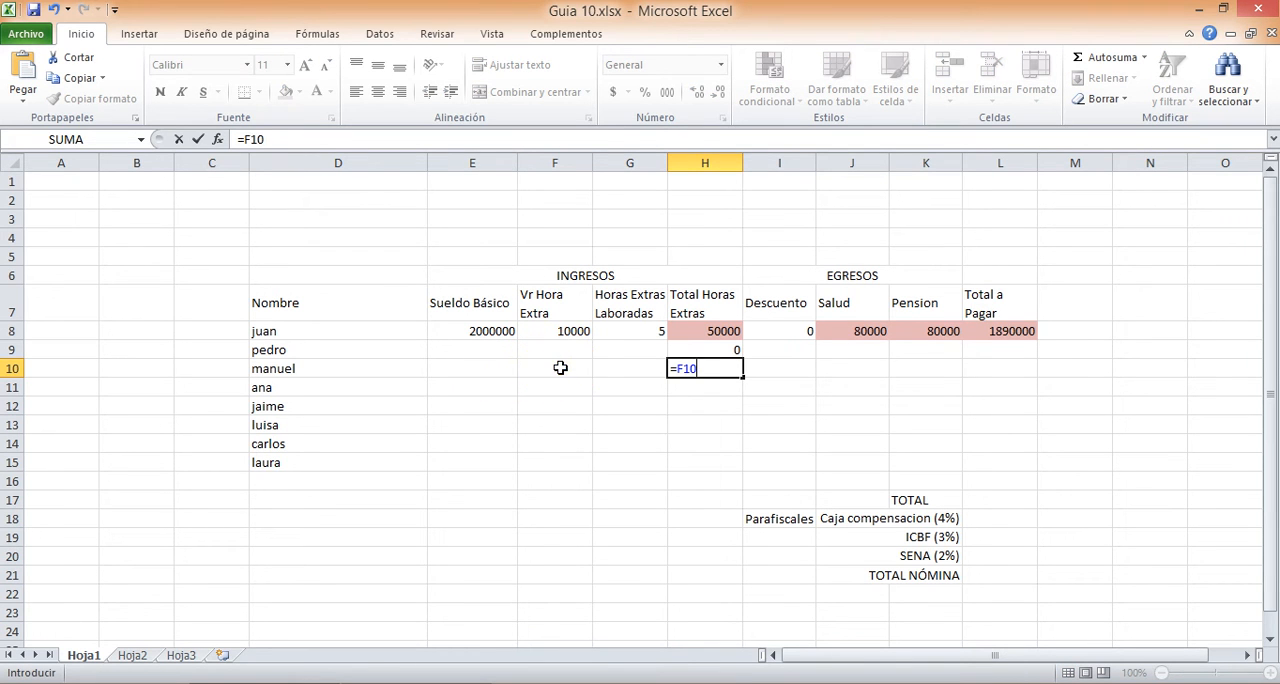
{"action": "type", "text": "*"}
{"action": "left_click", "coordinate": [623, 367]}
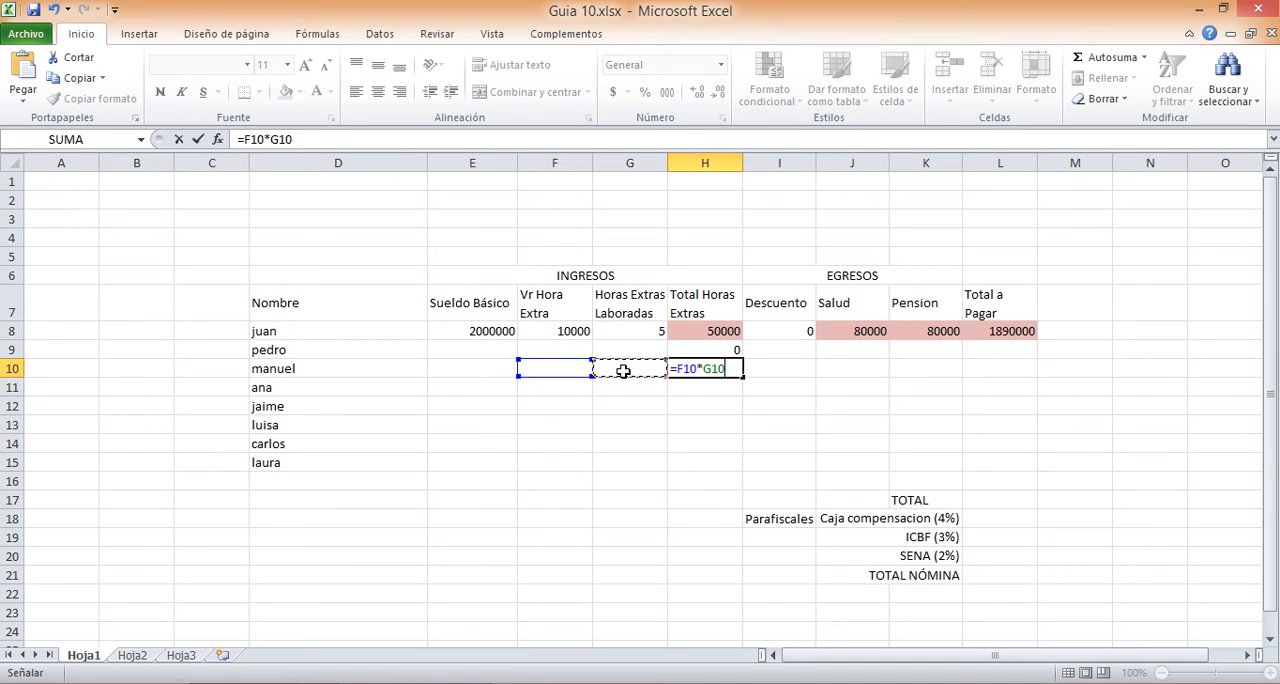
{"action": "key", "text": "Return"}
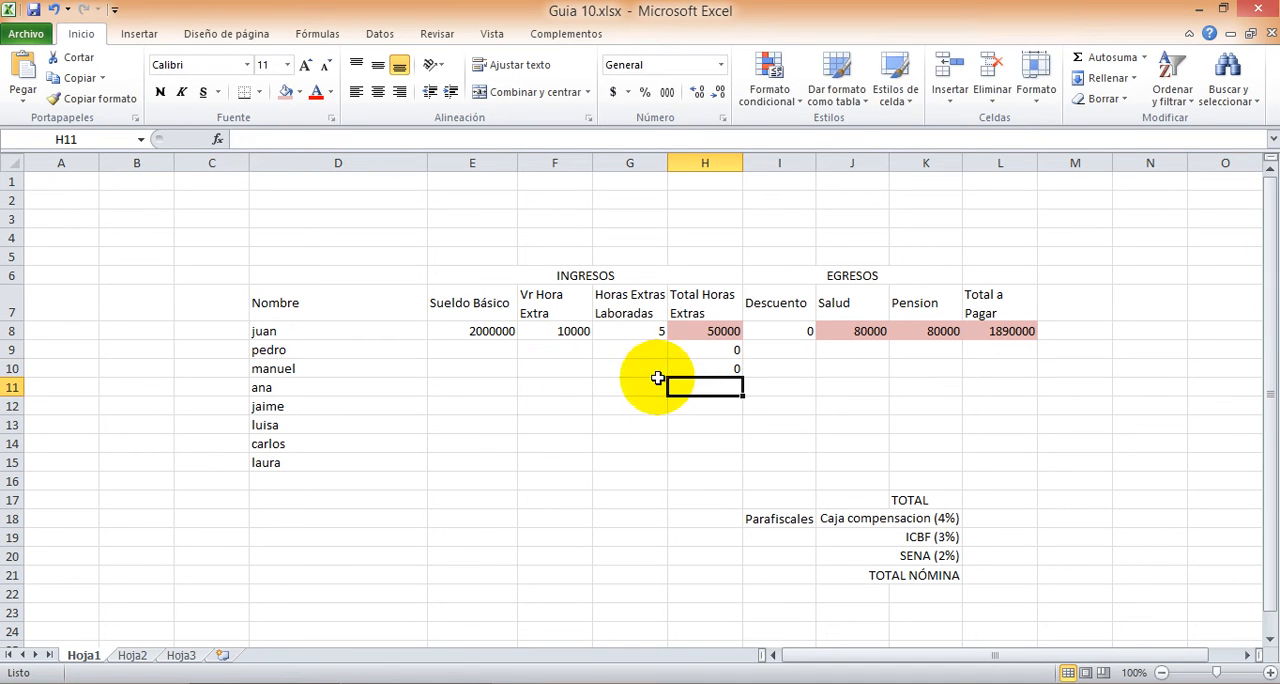
Step: Compare the overtime formulas in H8 to H10 and clear the ones in H9 and H10
{"action": "left_click", "coordinate": [700, 331]}
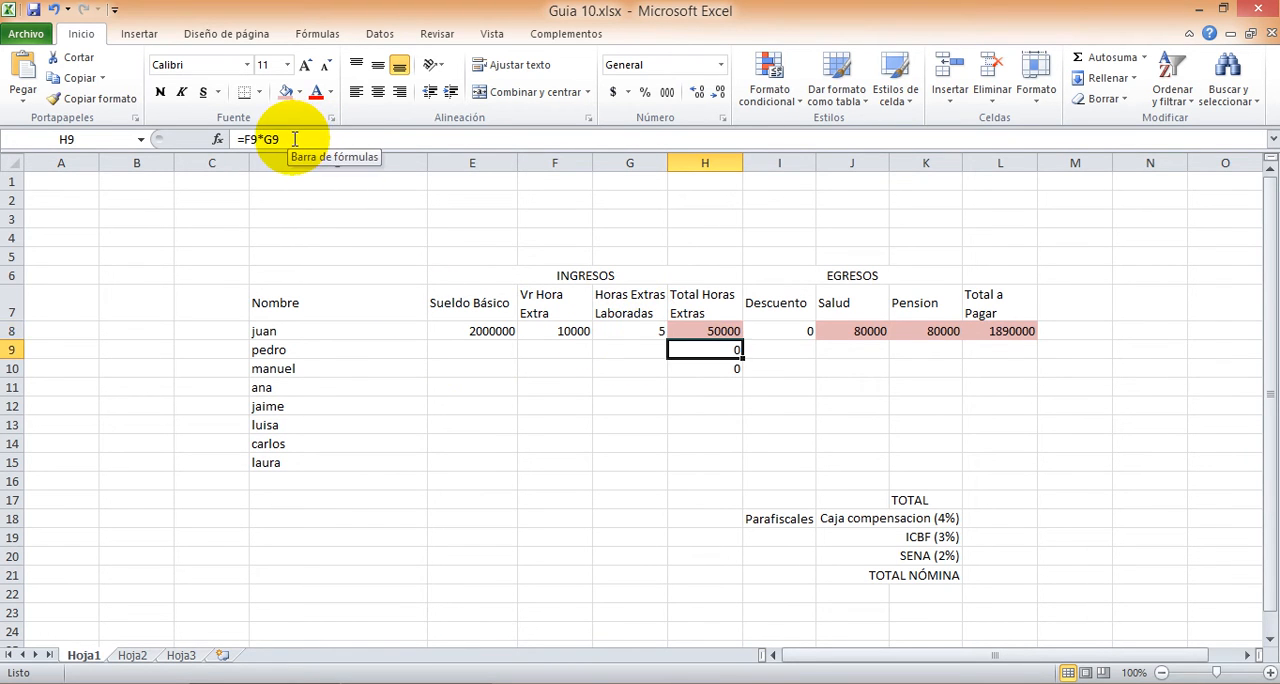
{"action": "key", "text": "Down"}
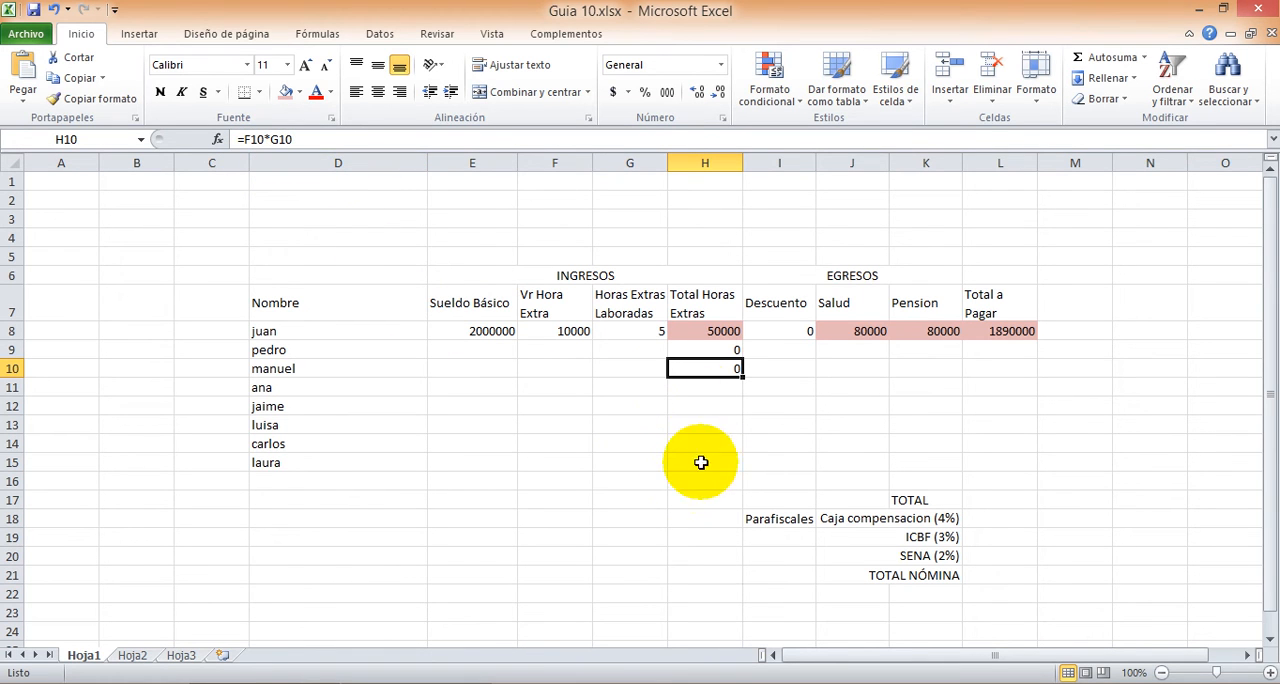
{"action": "left_click", "coordinate": [694, 350]}
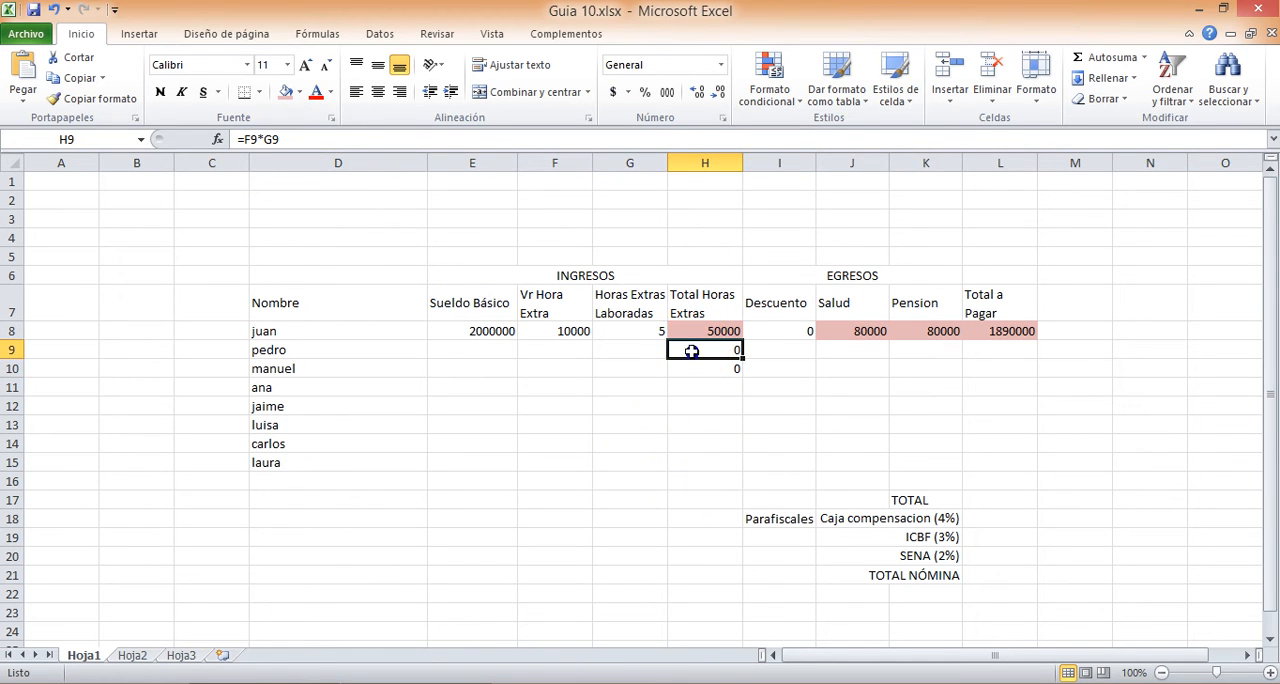
{"action": "left_click", "coordinate": [693, 353]}
{"action": "key", "text": "Delete"}
{"action": "left_click", "coordinate": [692, 366]}
{"action": "key", "text": "Delete"}
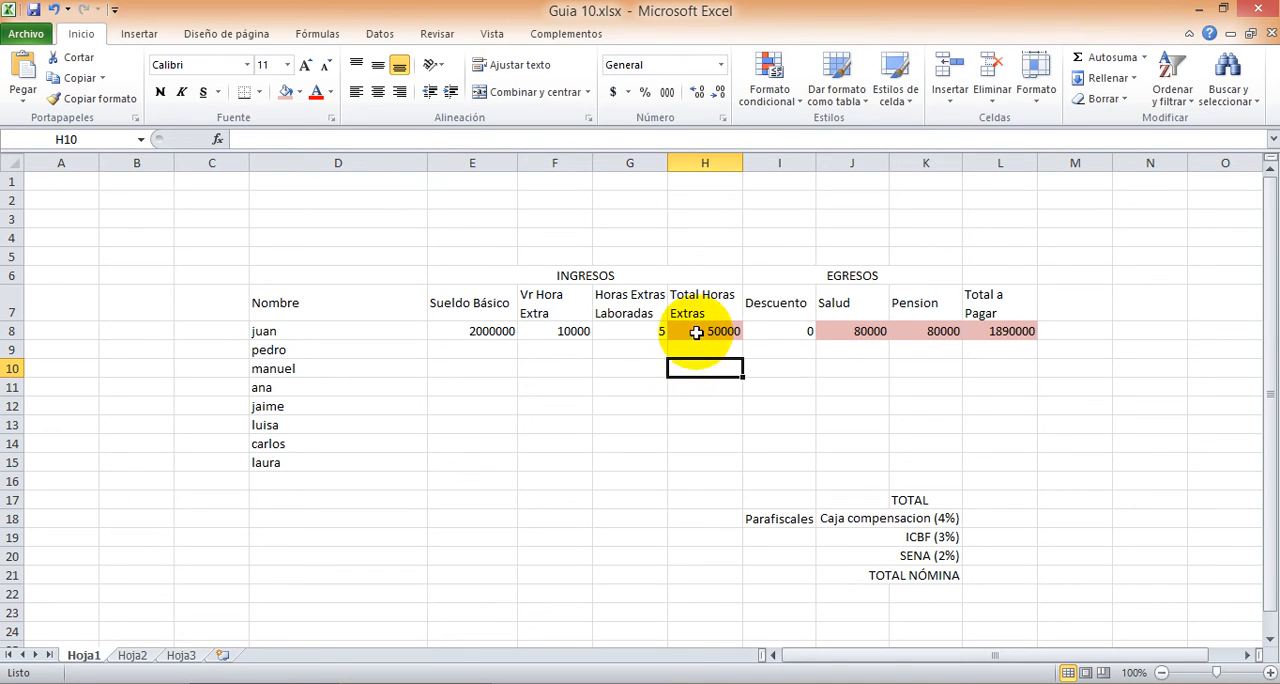
Step: Fill the overtime total formula from H8 down to H16 and check the cell references of the copy in H12
{"action": "left_click", "coordinate": [699, 334]}
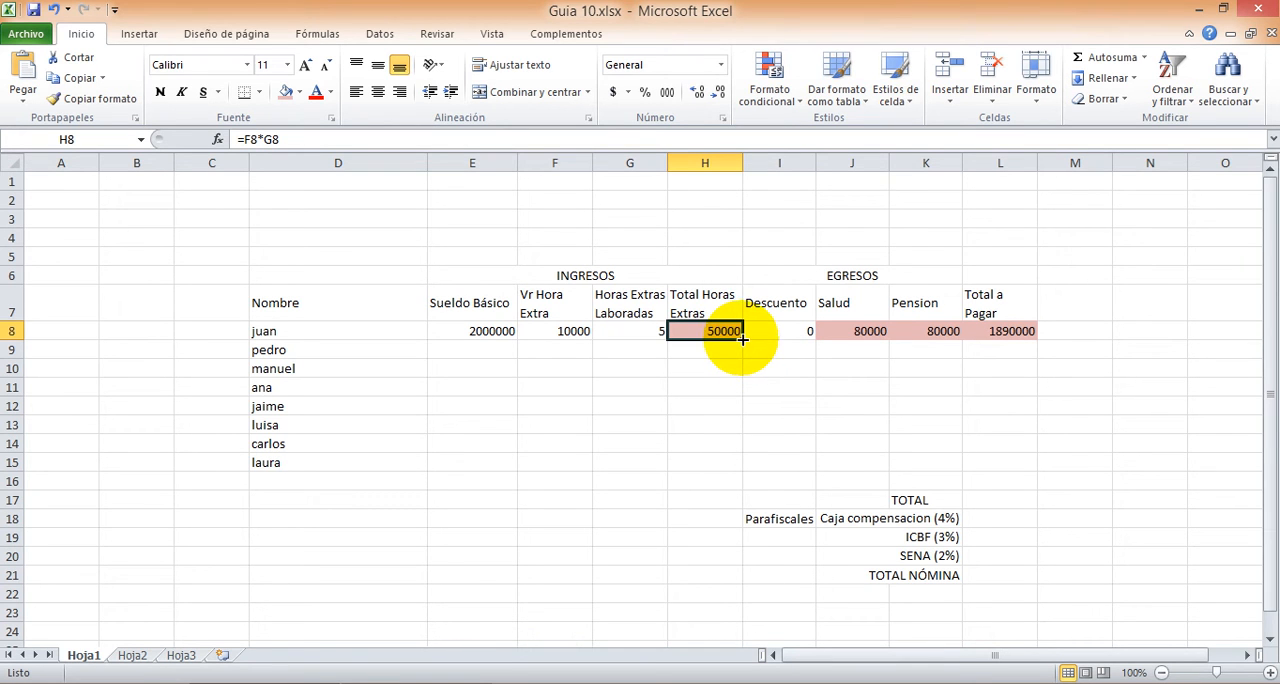
{"action": "left_click_drag", "start_coordinate": [739, 339], "coordinate": [727, 486]}
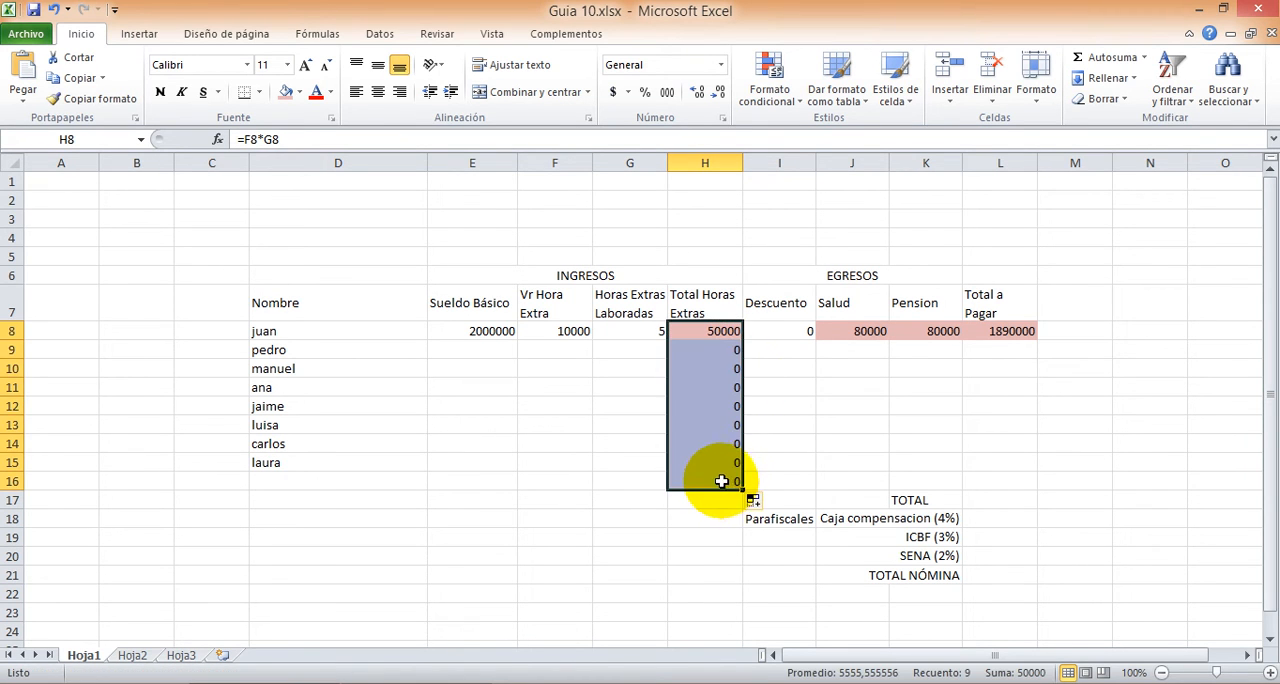
{"action": "left_click", "coordinate": [700, 331]}
{"action": "key", "text": "Down"}
{"action": "key", "text": "Down"}
{"action": "key", "text": "Down"}
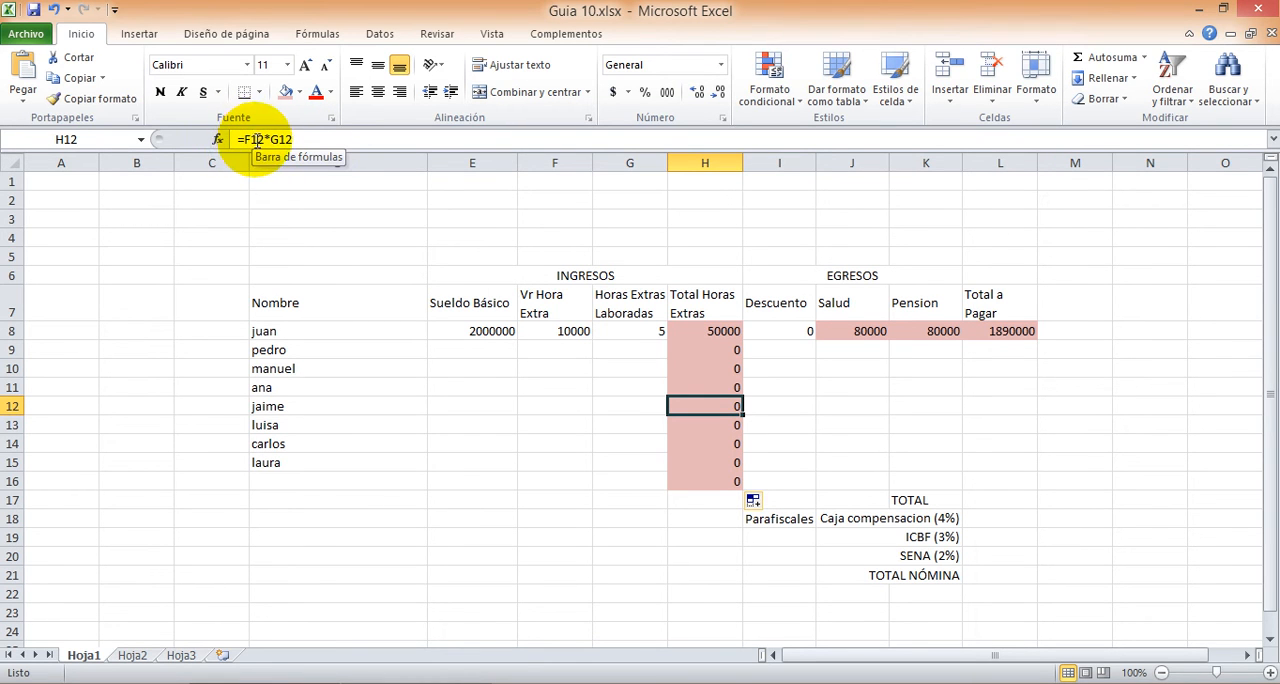
{"action": "double_click", "coordinate": [698, 405]}
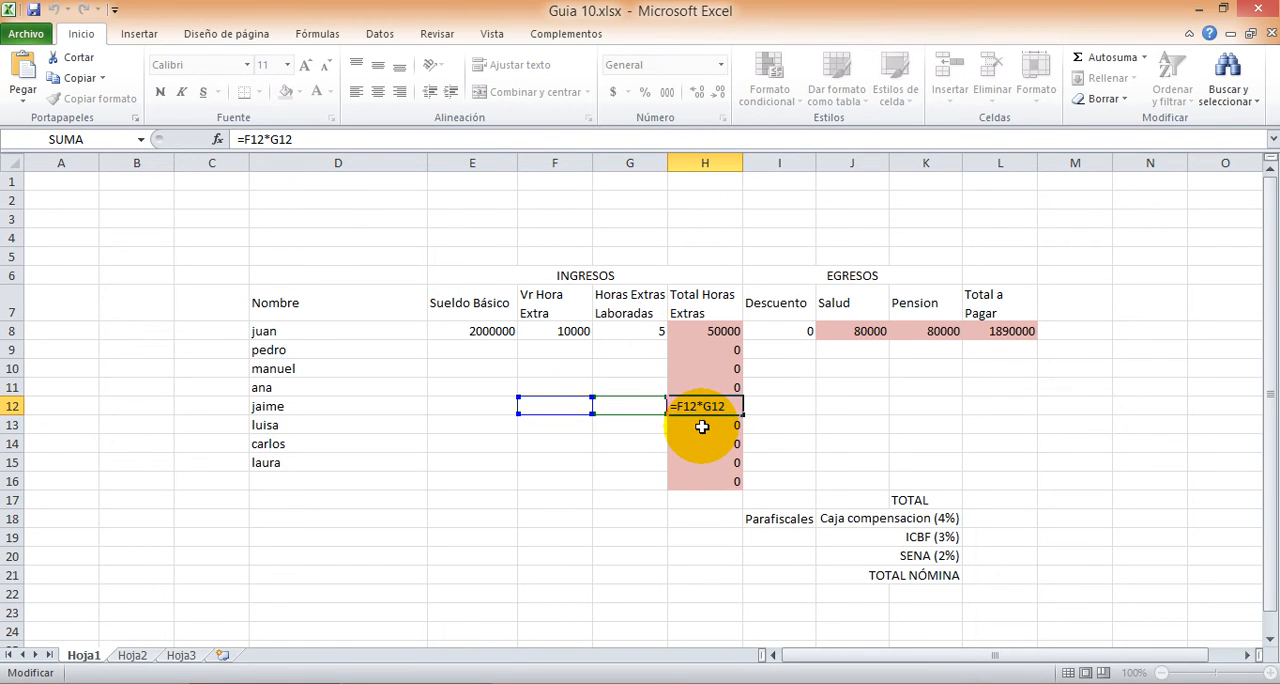
{"action": "key", "text": "Return"}
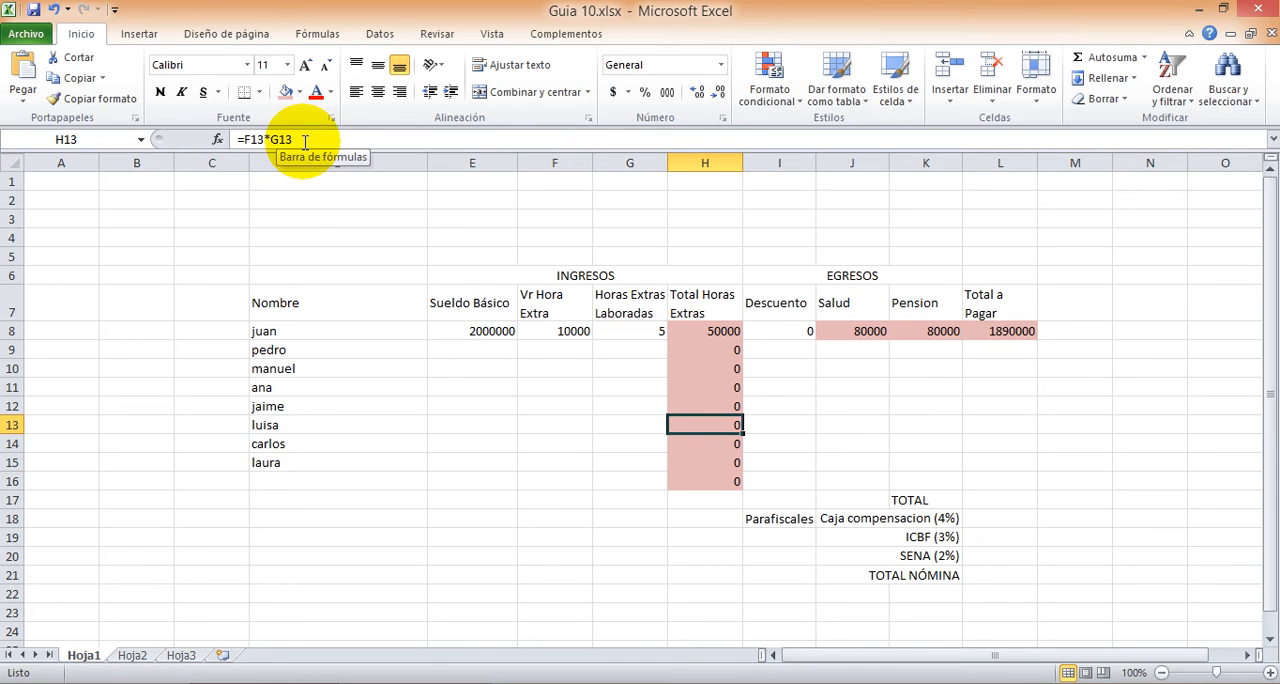
Step: Fill the Salud, Pension and Total a Pagar formulas from J8:L8 down to row 16
{"action": "left_click", "coordinate": [852, 335]}
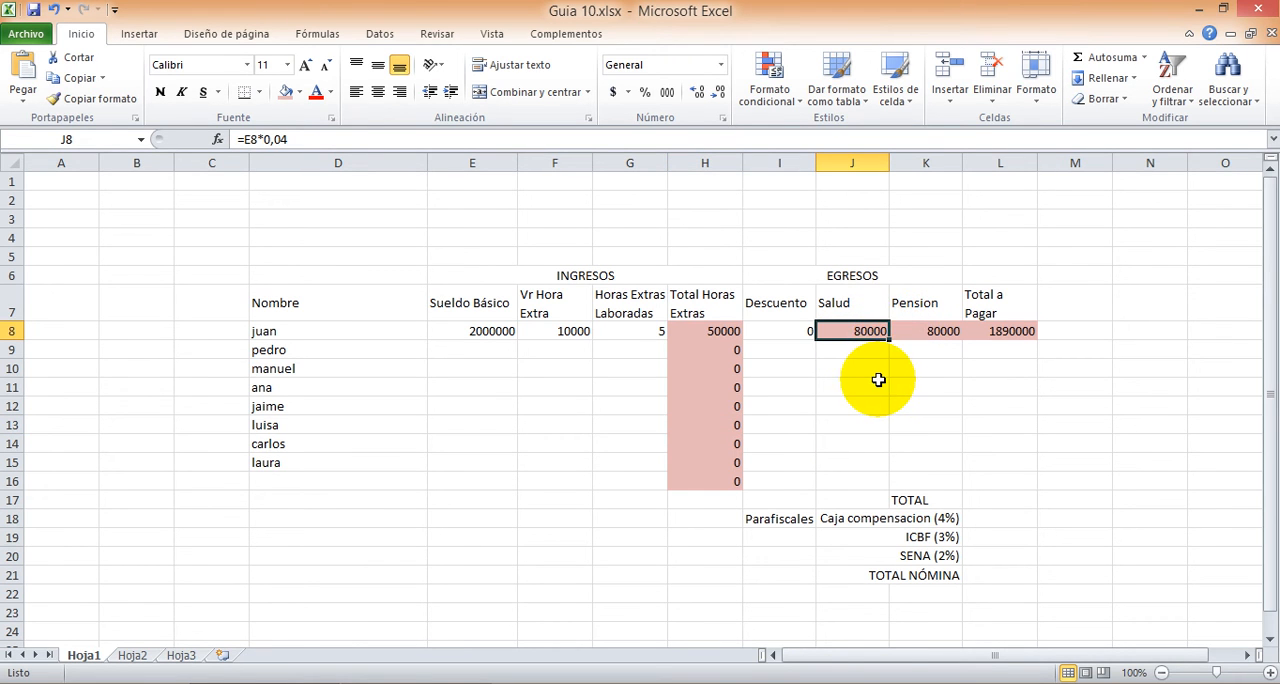
{"action": "key", "text": "shift+Right"}
{"action": "key", "text": "shift+Right"}
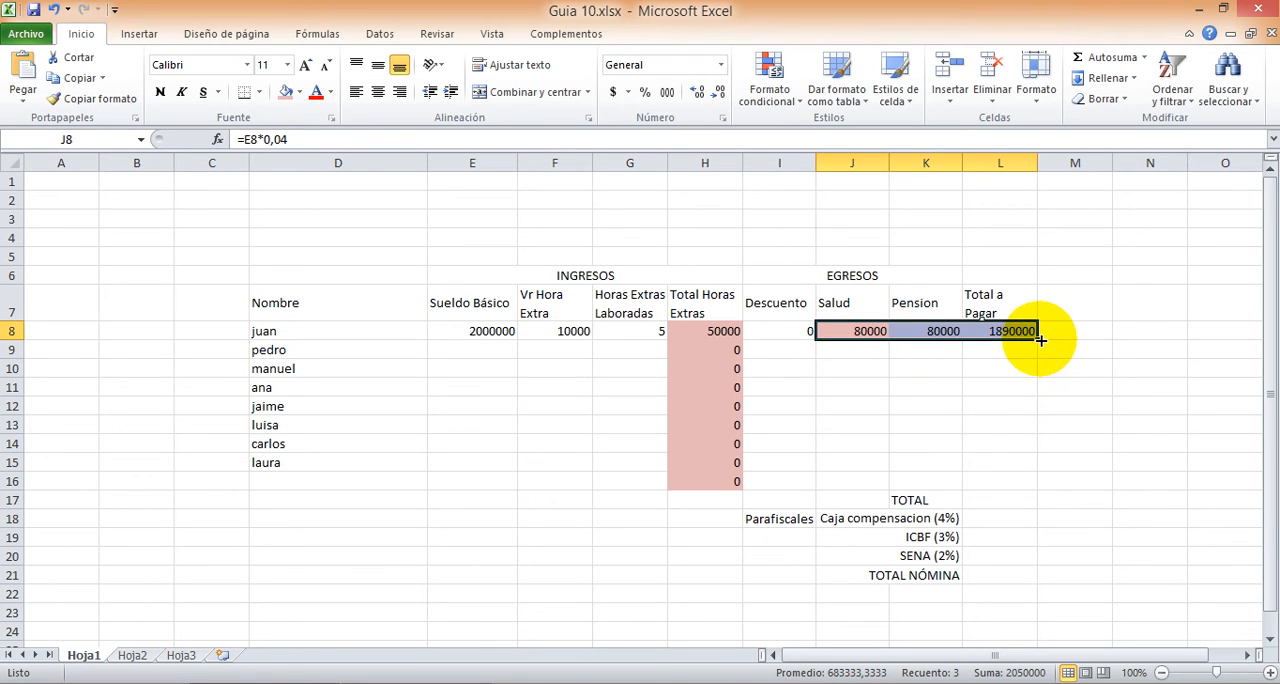
{"action": "left_click_drag", "start_coordinate": [1037, 341], "coordinate": [1035, 485]}
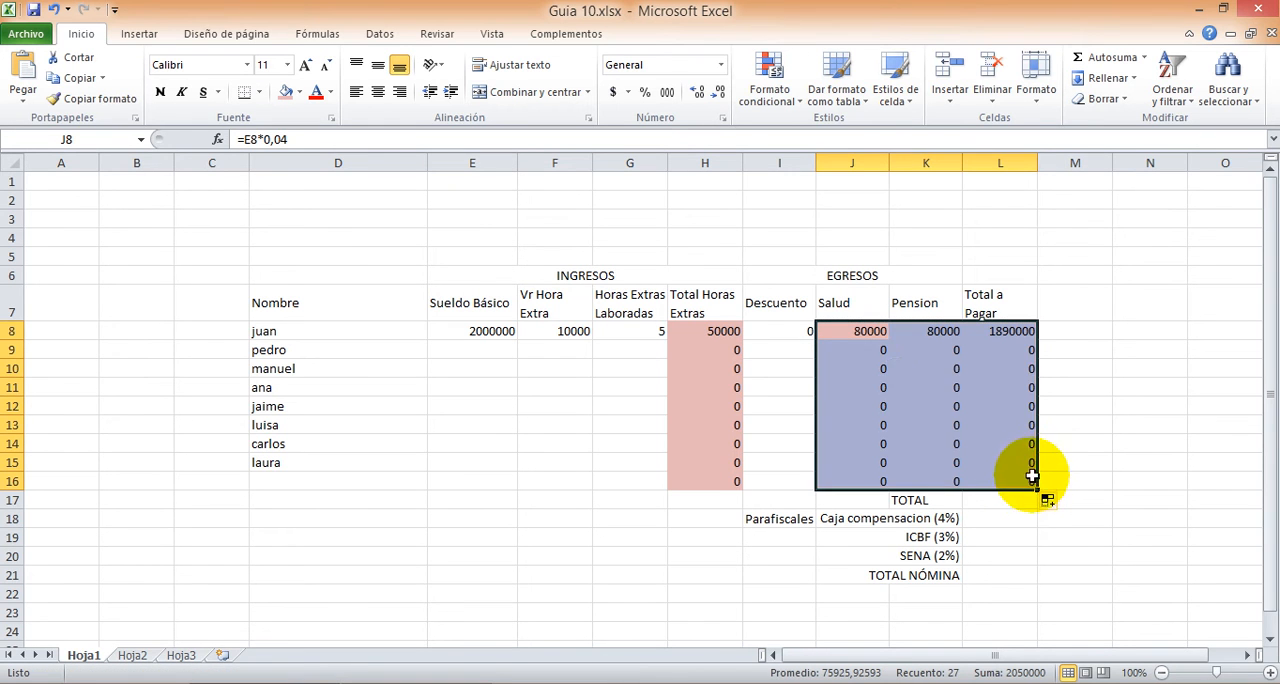
Step: Check the cell references of the copied Salud and Pension formulas in row 9 and down the Salud column
{"action": "left_click", "coordinate": [852, 349]}
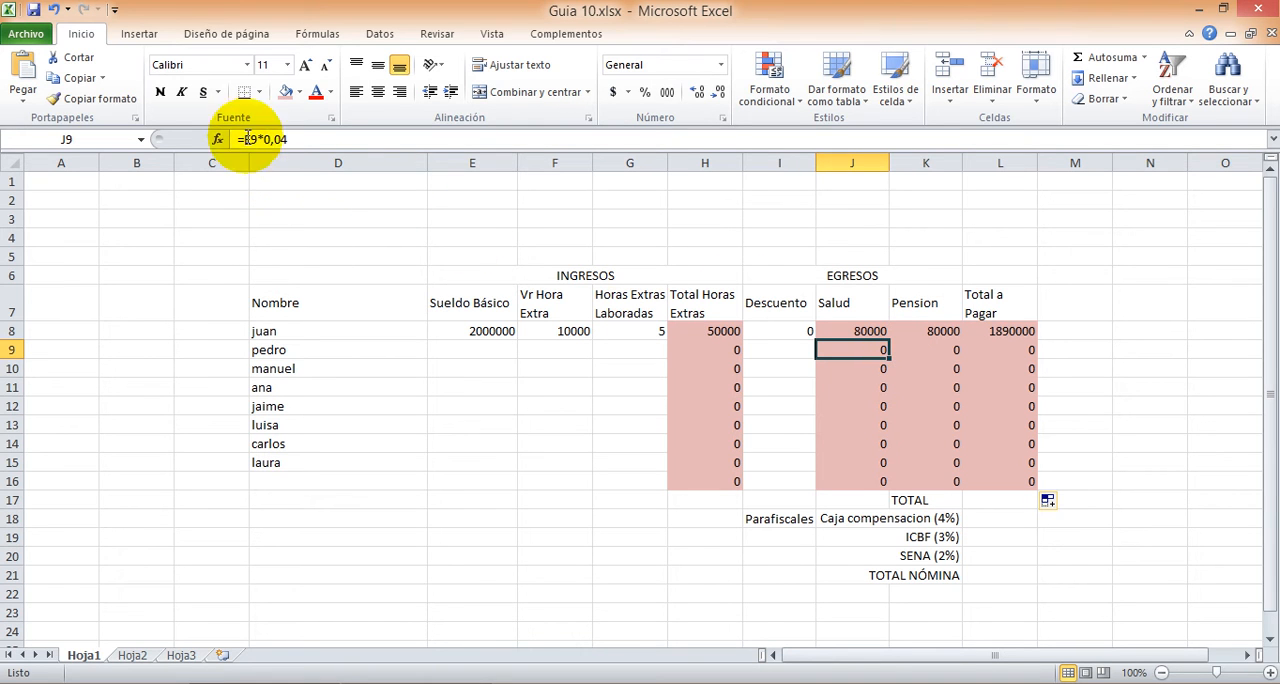
{"action": "key", "text": "Right"}
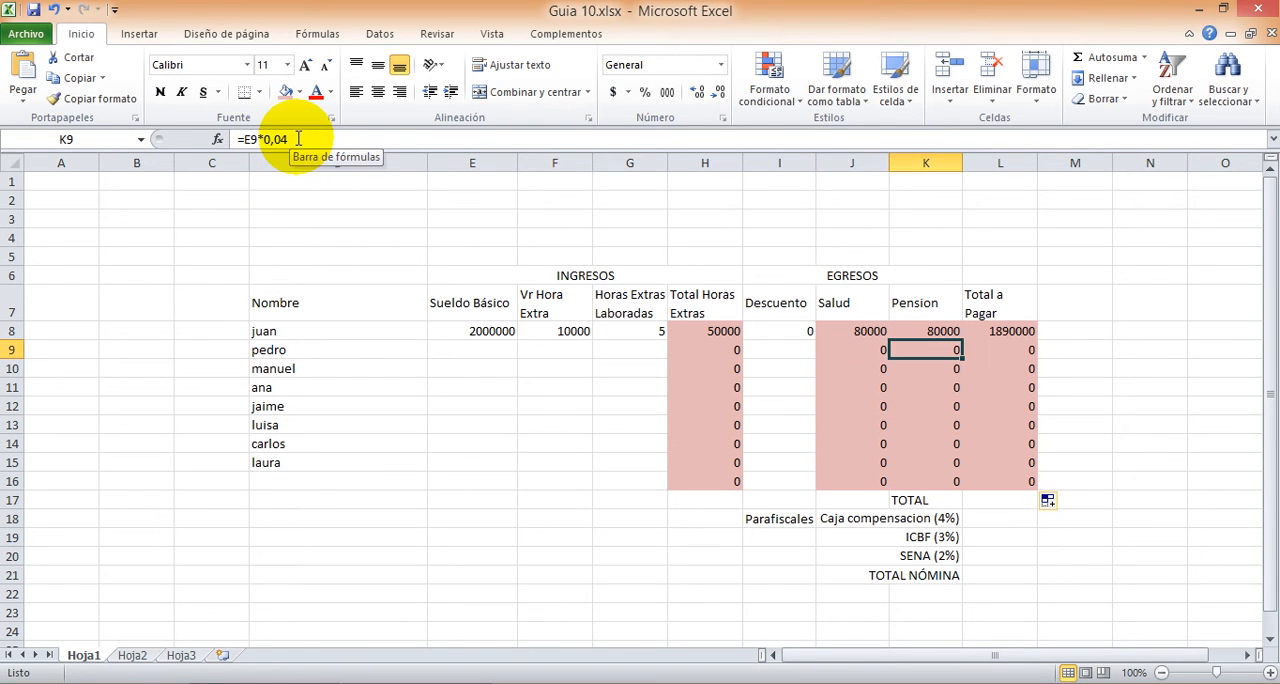
{"action": "key", "text": "Left"}
{"action": "key", "text": "Left"}
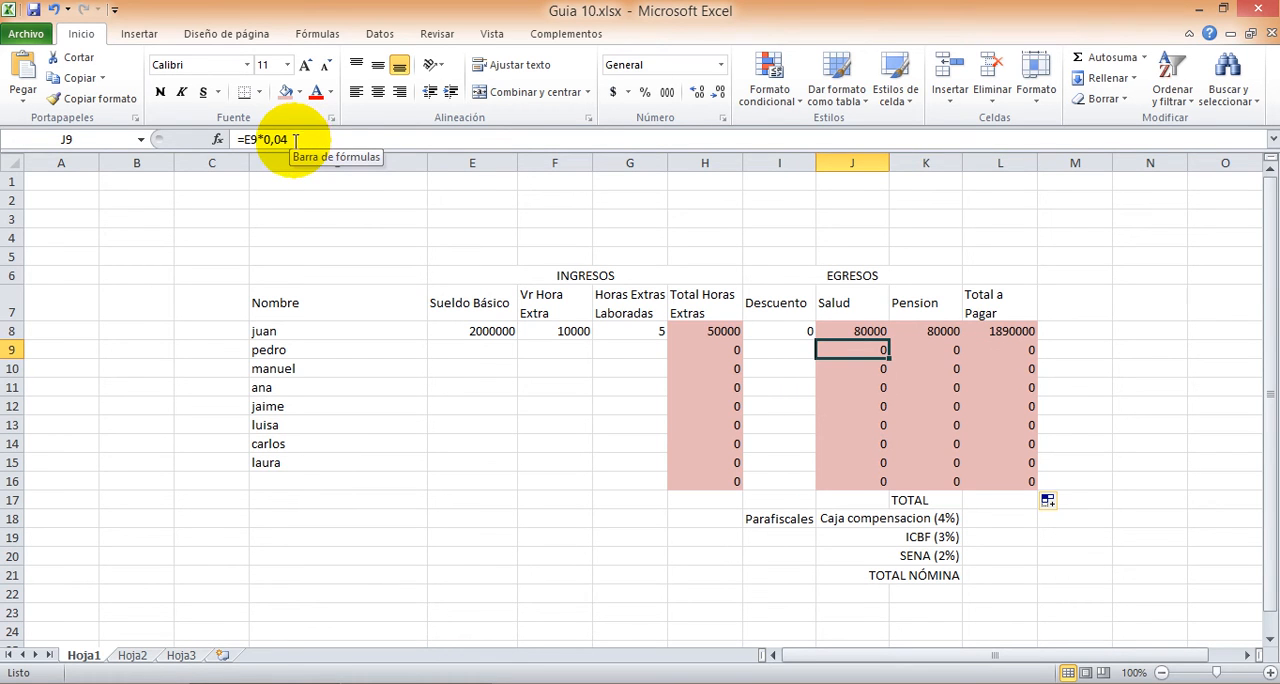
{"action": "key", "text": "Down"}
{"action": "key", "text": "Down"}
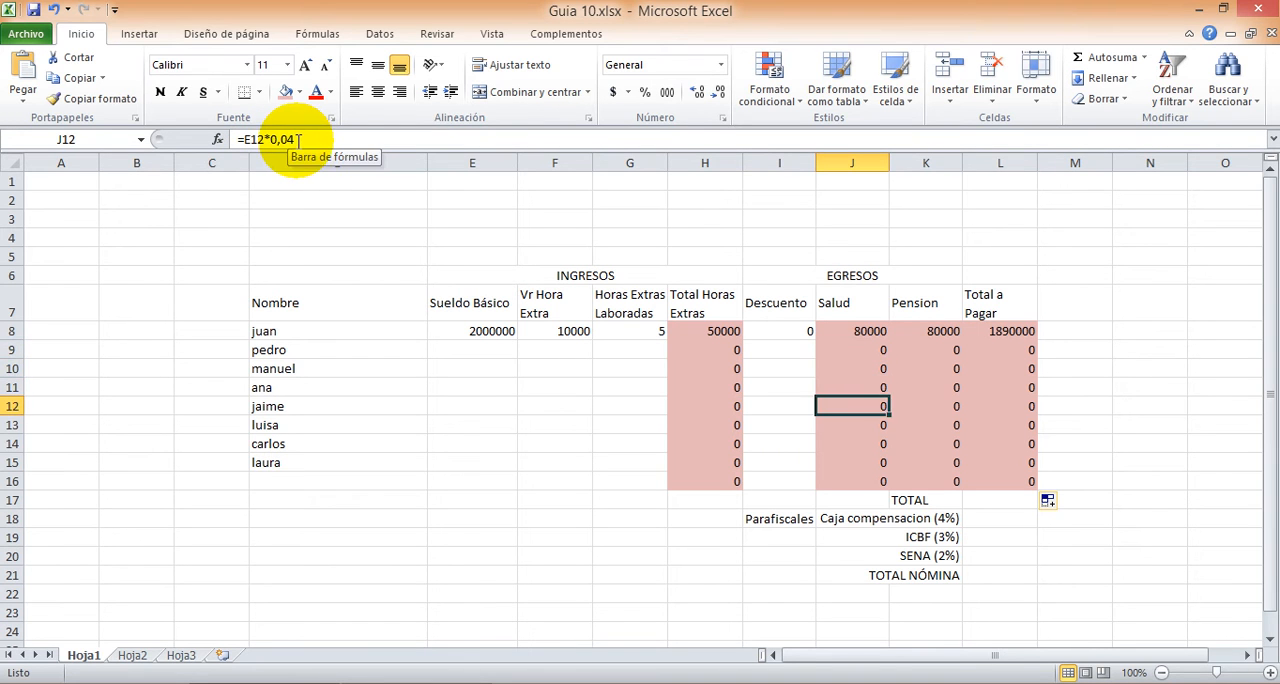
{"action": "key", "text": "Down"}
{"action": "key", "text": "Down"}
{"action": "key", "text": "Down"}
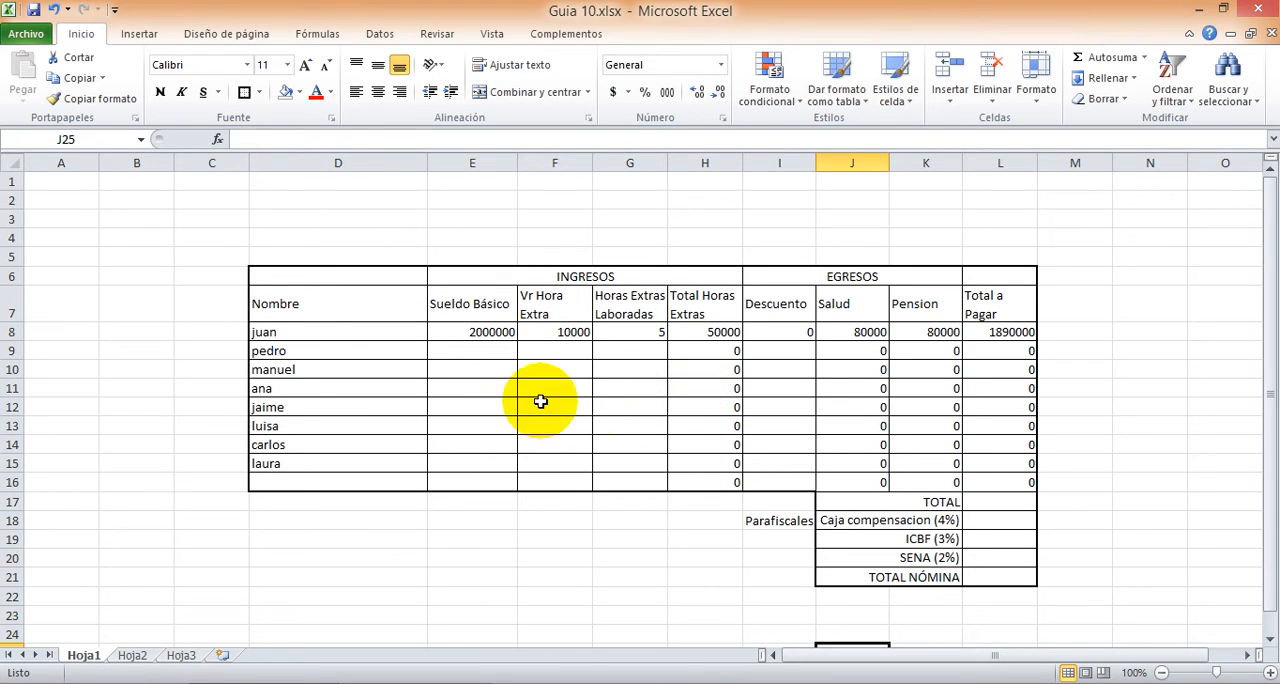
Step: Fill table rows 8, 10, 12 to 14 and 16, plus the Caja compensacion and SENA rows, with the lightest theme orange
{"action": "left_click", "coordinate": [263, 331]}
{"action": "left_click_drag", "start_coordinate": [263, 331], "coordinate": [990, 334]}
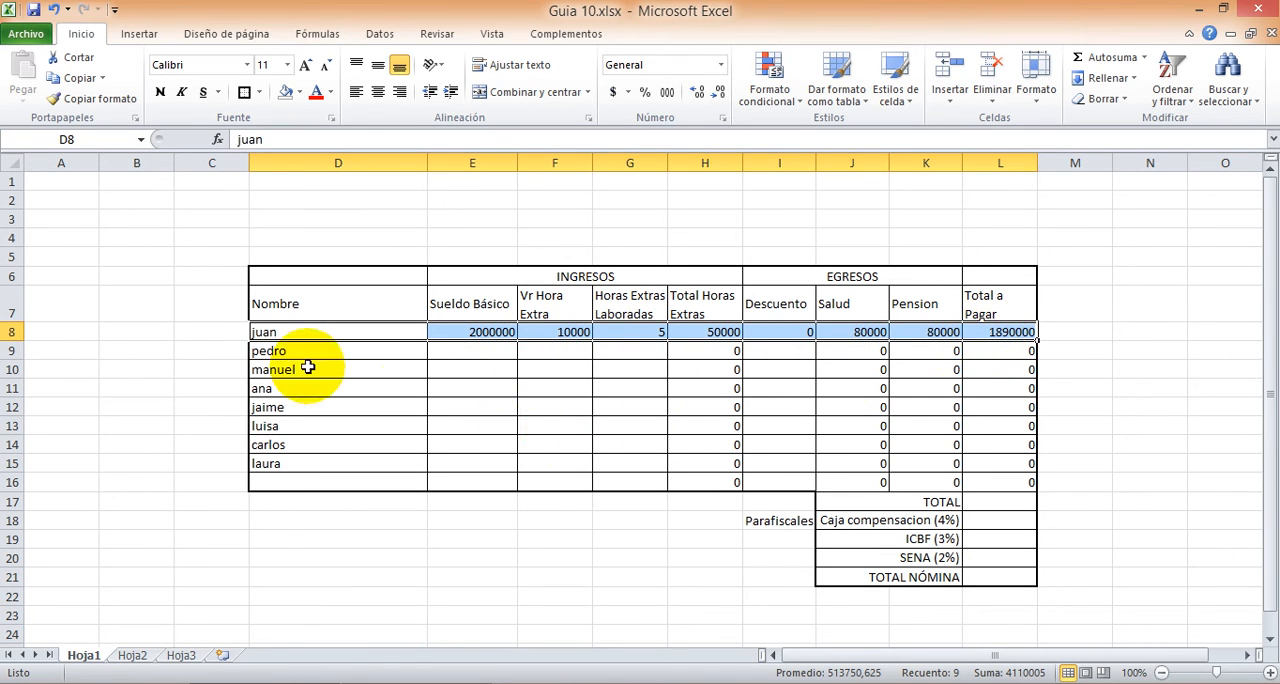
{"action": "left_click_drag", "start_coordinate": [258, 370], "coordinate": [983, 372]}
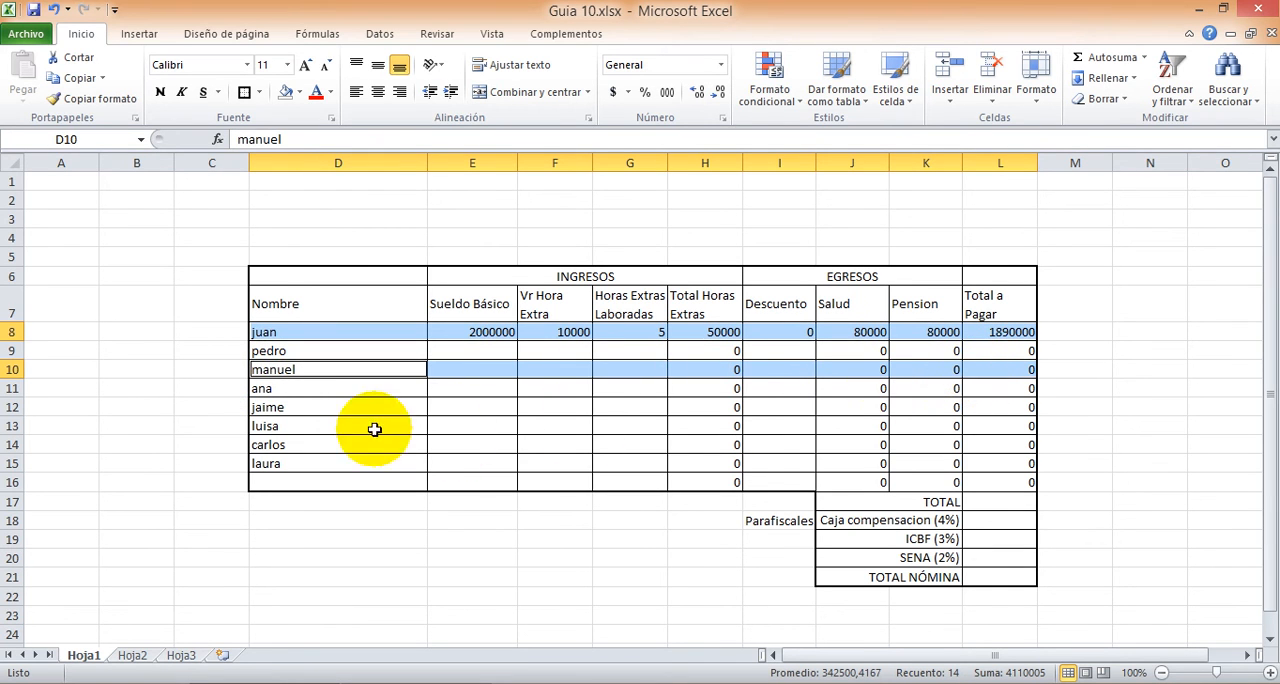
{"action": "left_click_drag", "start_coordinate": [331, 409], "coordinate": [1000, 405]}
{"action": "left_click_drag", "start_coordinate": [314, 446], "coordinate": [989, 431]}
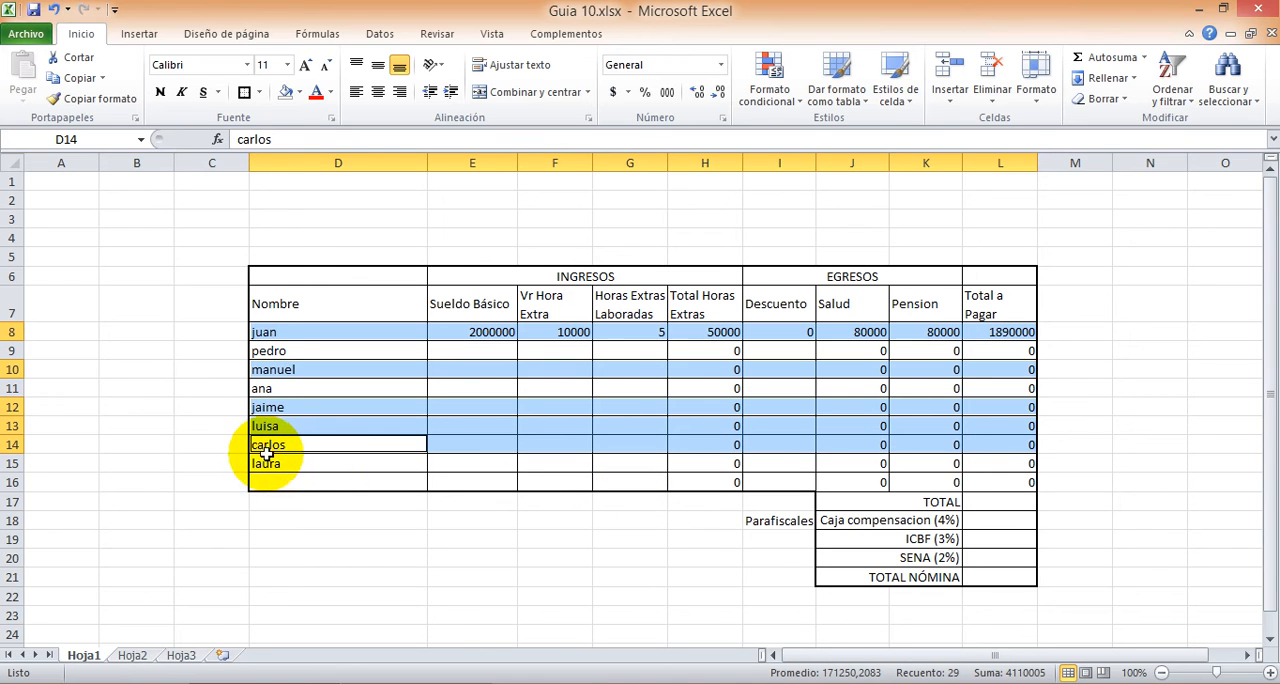
{"action": "left_click_drag", "start_coordinate": [261, 425], "coordinate": [711, 431]}
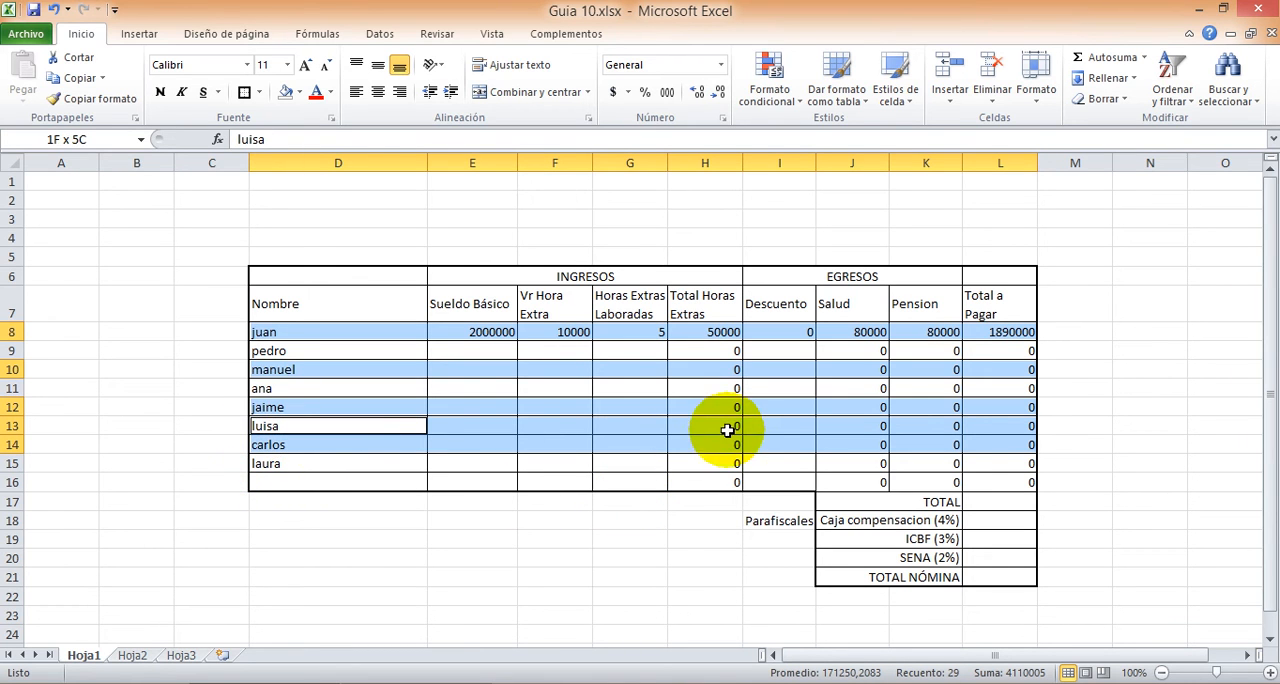
{"action": "left_click", "coordinate": [302, 482], "text": "ctrl"}
{"action": "left_click_drag", "start_coordinate": [342, 484], "coordinate": [997, 479]}
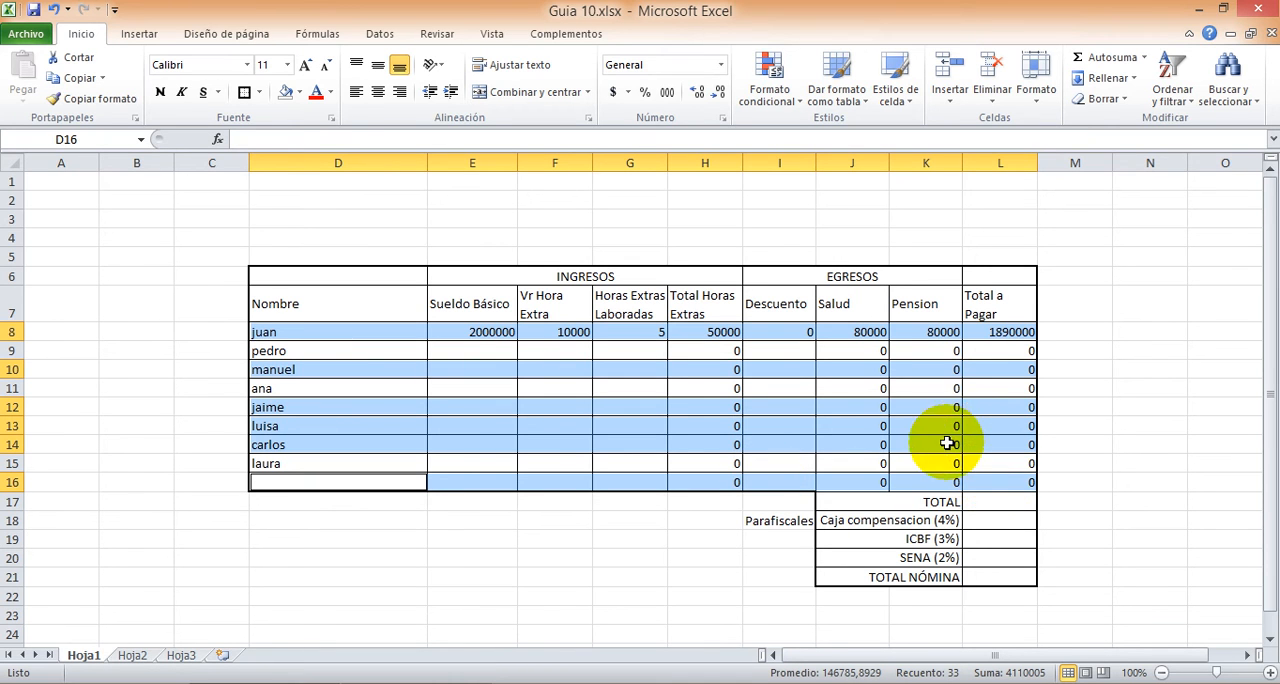
{"action": "left_click", "coordinate": [868, 521], "text": "ctrl"}
{"action": "left_click_drag", "start_coordinate": [893, 520], "coordinate": [1014, 520]}
{"action": "left_click", "coordinate": [883, 559], "text": "ctrl"}
{"action": "left_click_drag", "start_coordinate": [966, 559], "coordinate": [994, 554]}
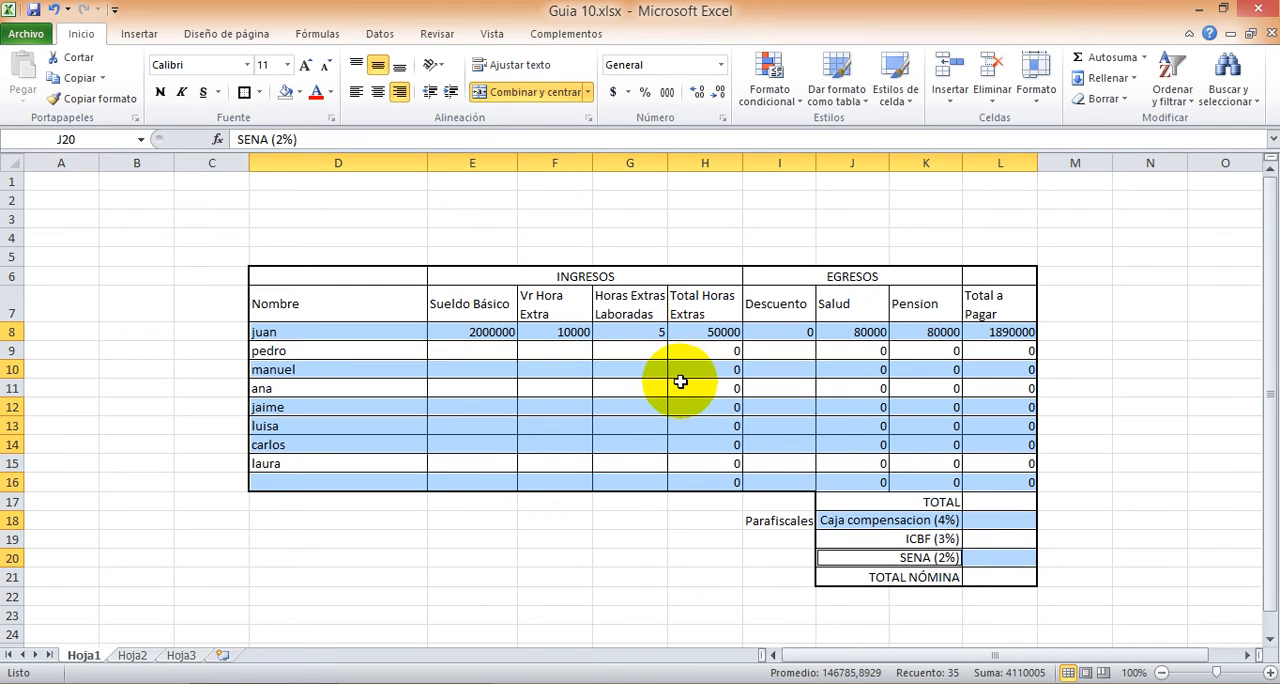
{"action": "left_click", "coordinate": [300, 96]}
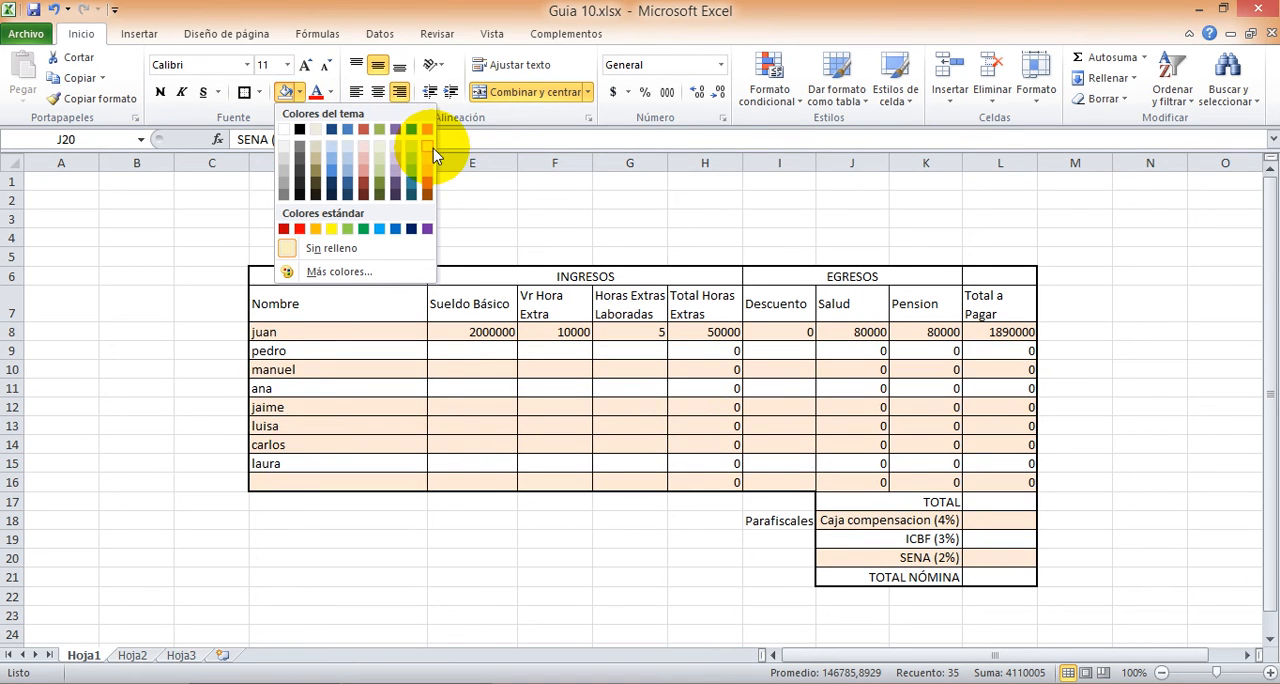
{"action": "left_click", "coordinate": [430, 148]}
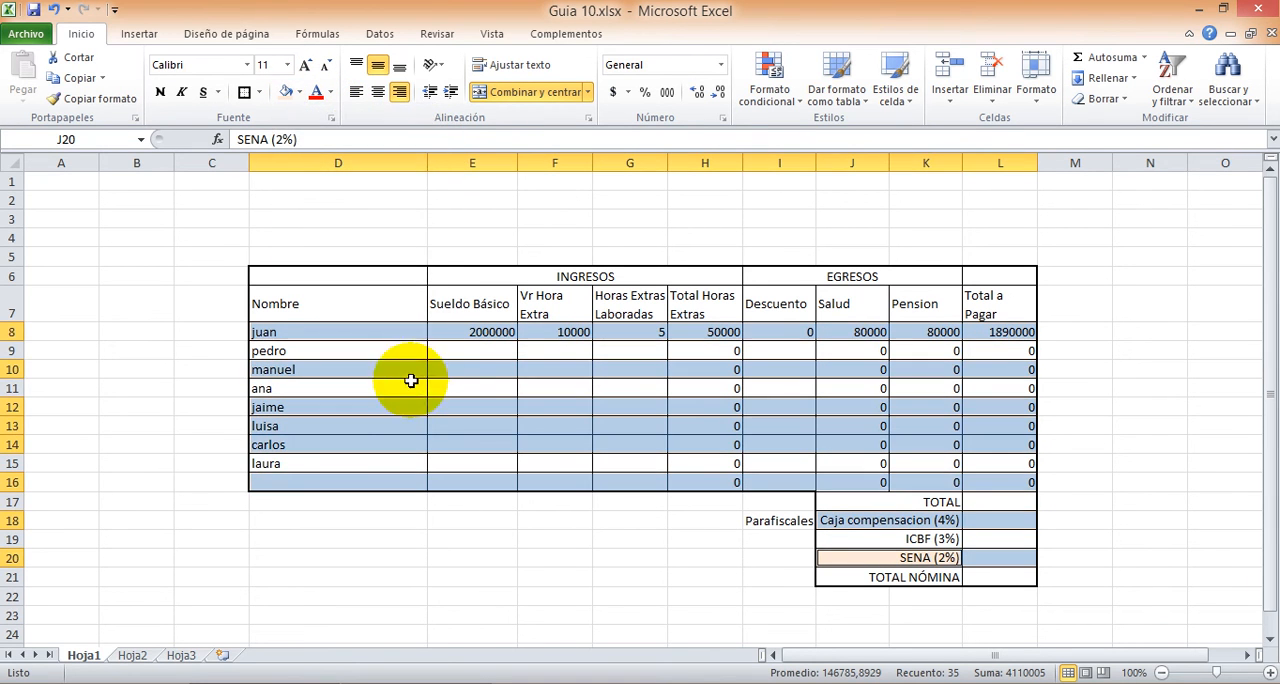
{"action": "left_click", "coordinate": [150, 405]}
Step: Fill table rows 9, 11, 13 and 15, plus the TOTAL, ICBF and TOTAL NÓMINA rows, with the second-lightest theme orange
{"action": "left_click", "coordinate": [263, 349]}
{"action": "left_click_drag", "start_coordinate": [384, 356], "coordinate": [977, 345]}
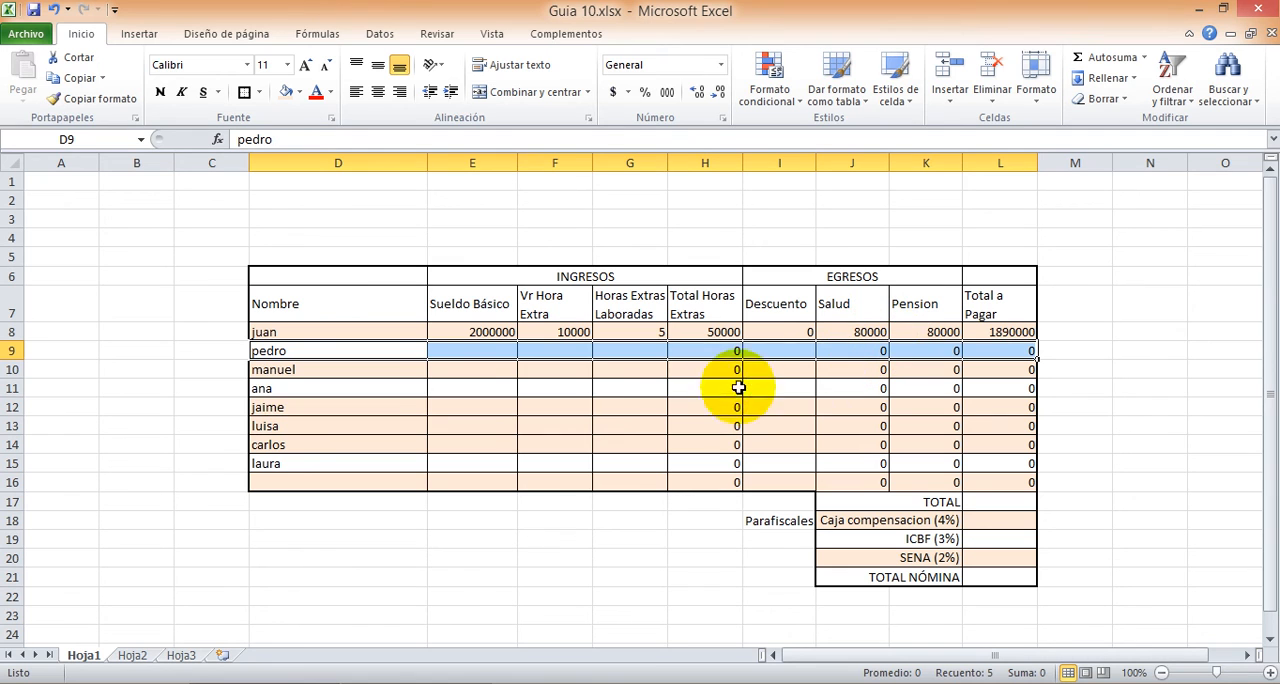
{"action": "left_click_drag", "start_coordinate": [266, 383], "coordinate": [986, 381]}
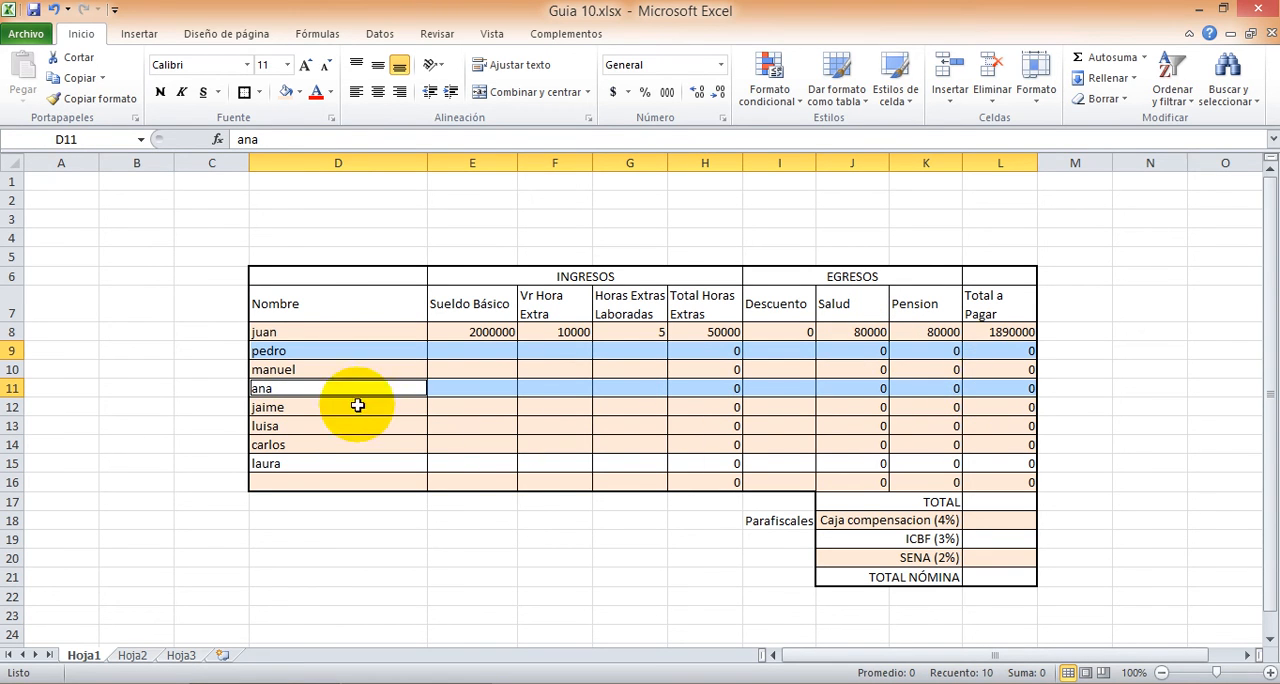
{"action": "left_click", "coordinate": [273, 430], "text": "ctrl"}
{"action": "left_click_drag", "start_coordinate": [273, 430], "coordinate": [976, 420]}
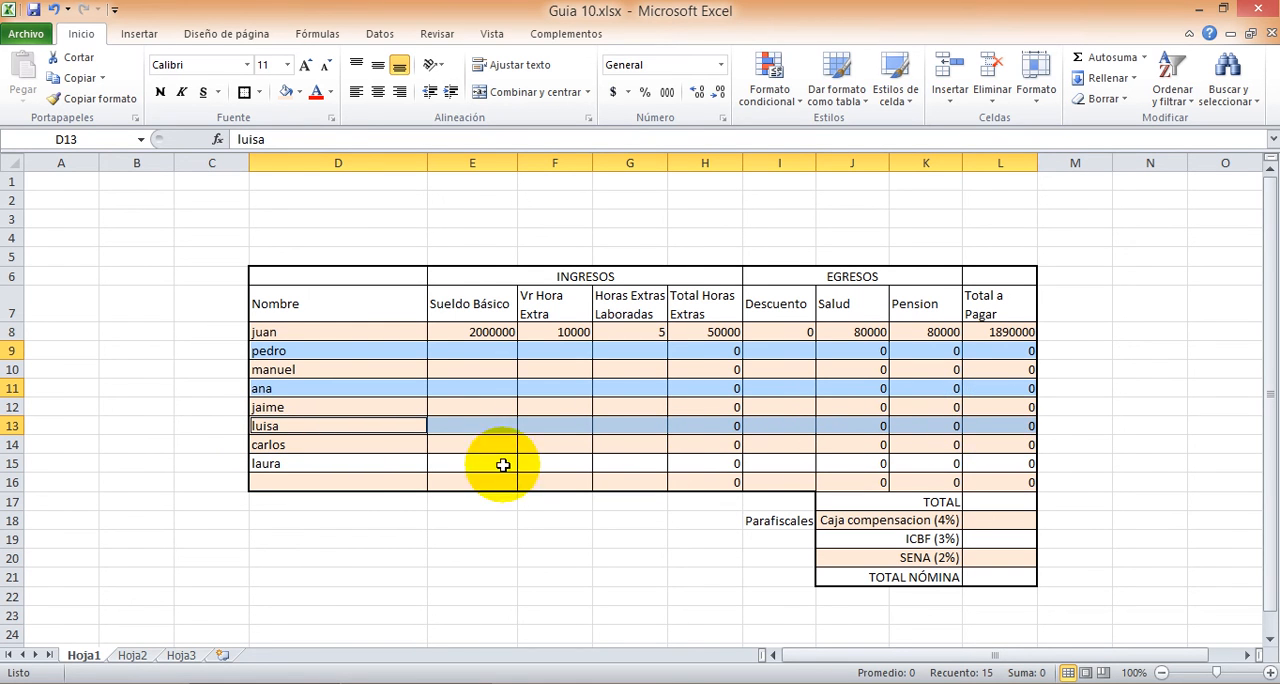
{"action": "left_click_drag", "start_coordinate": [290, 464], "coordinate": [997, 463]}
{"action": "left_click_drag", "start_coordinate": [845, 502], "coordinate": [968, 503]}
{"action": "left_click_drag", "start_coordinate": [855, 541], "coordinate": [986, 538]}
{"action": "left_click_drag", "start_coordinate": [869, 581], "coordinate": [986, 571]}
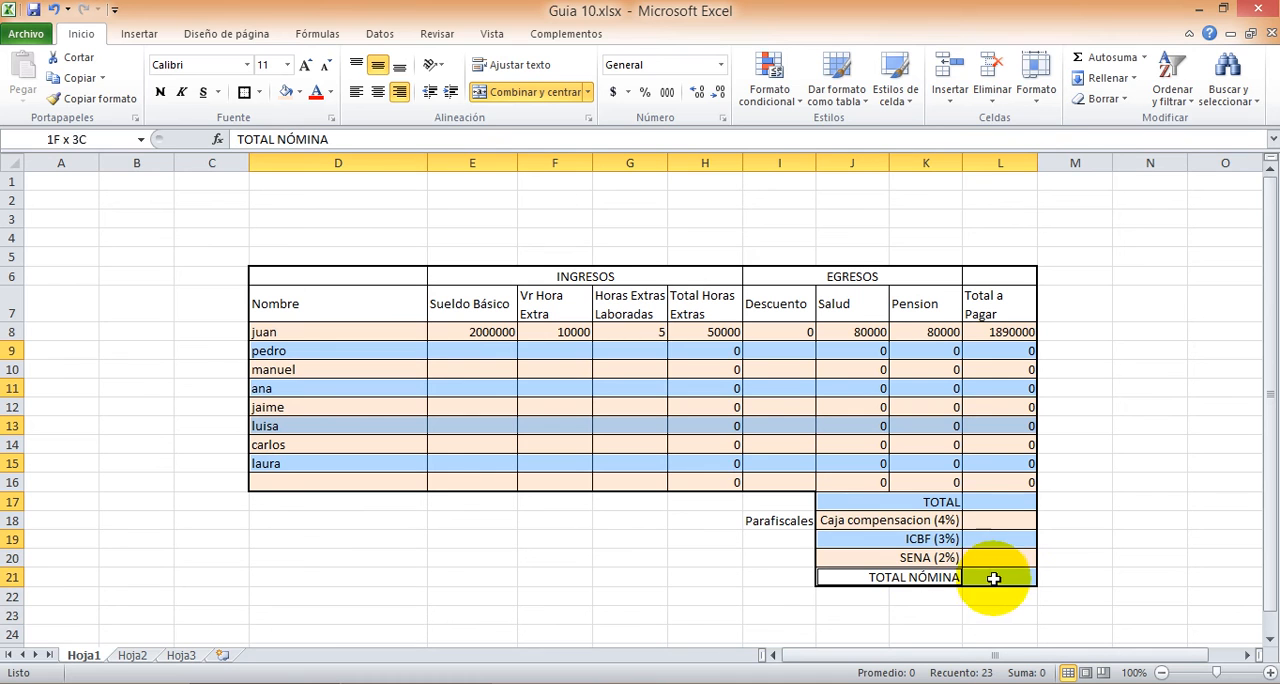
{"action": "left_click", "coordinate": [300, 92]}
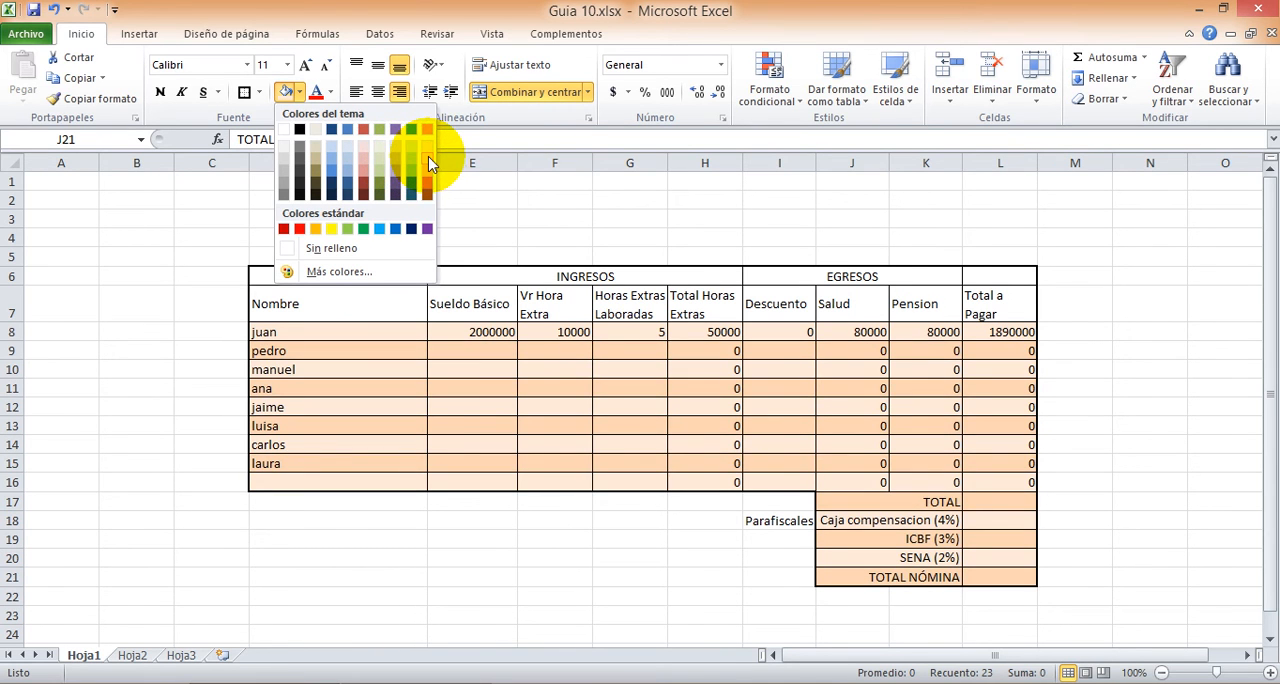
{"action": "left_click", "coordinate": [427, 155]}
Step: Fill header row D6:L6 with dark theme orange and the column headings in D7:L7 with medium light orange
{"action": "left_click_drag", "start_coordinate": [350, 277], "coordinate": [995, 276]}
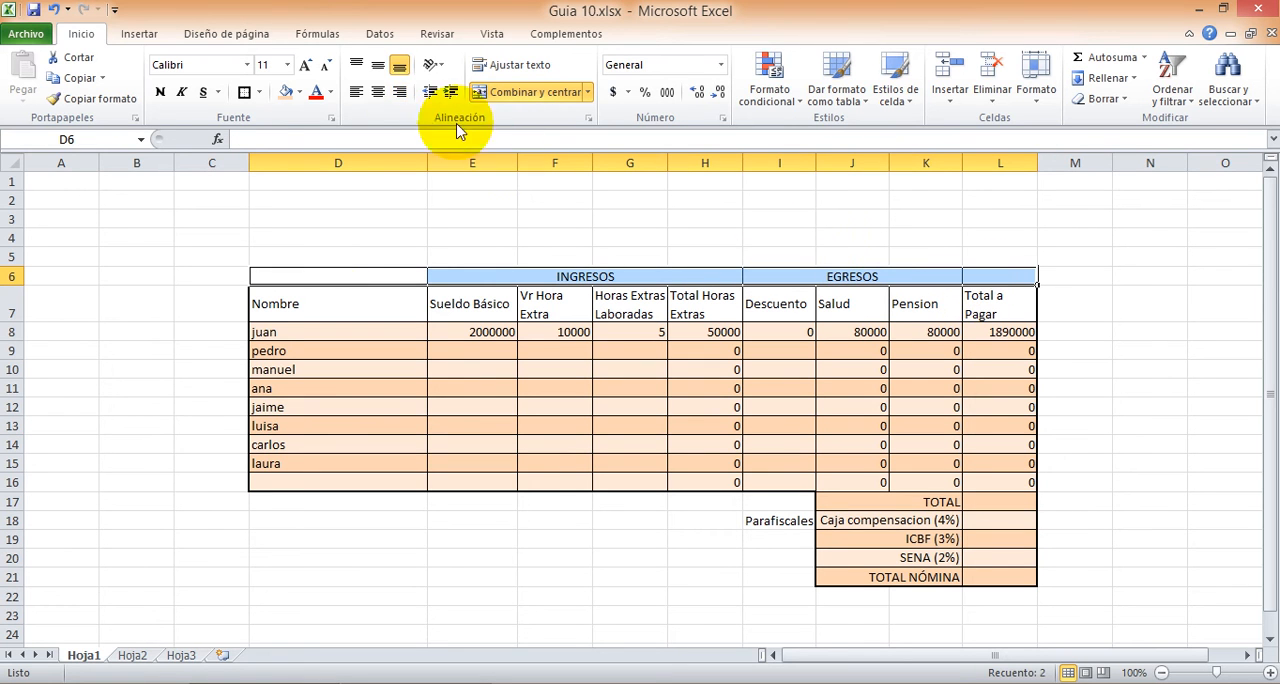
{"action": "left_click", "coordinate": [302, 92]}
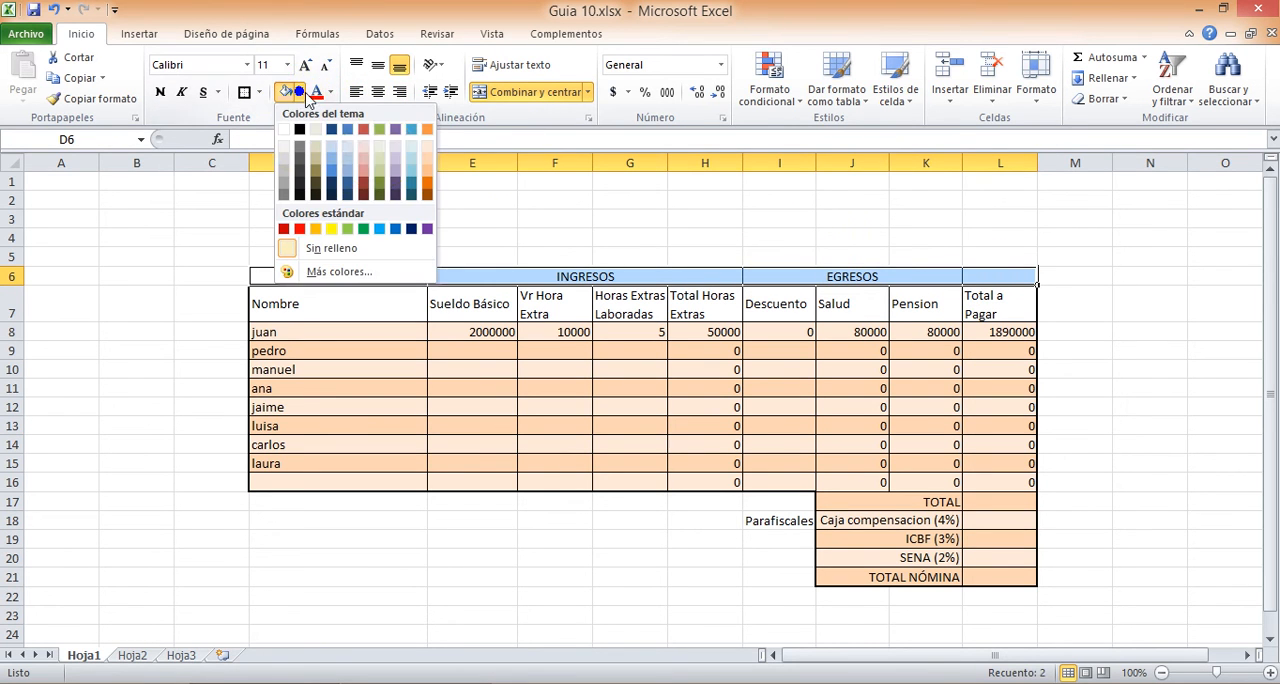
{"action": "left_click", "coordinate": [426, 182]}
{"action": "left_click_drag", "start_coordinate": [300, 306], "coordinate": [988, 316]}
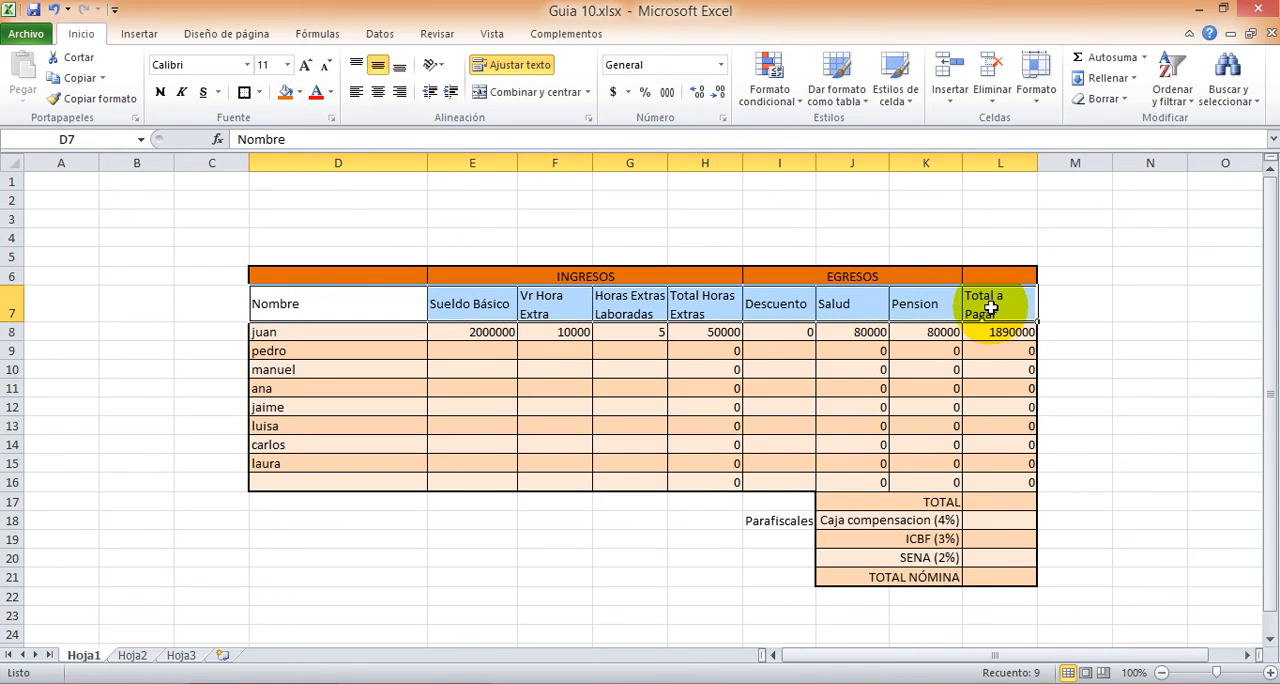
{"action": "left_click", "coordinate": [299, 92]}
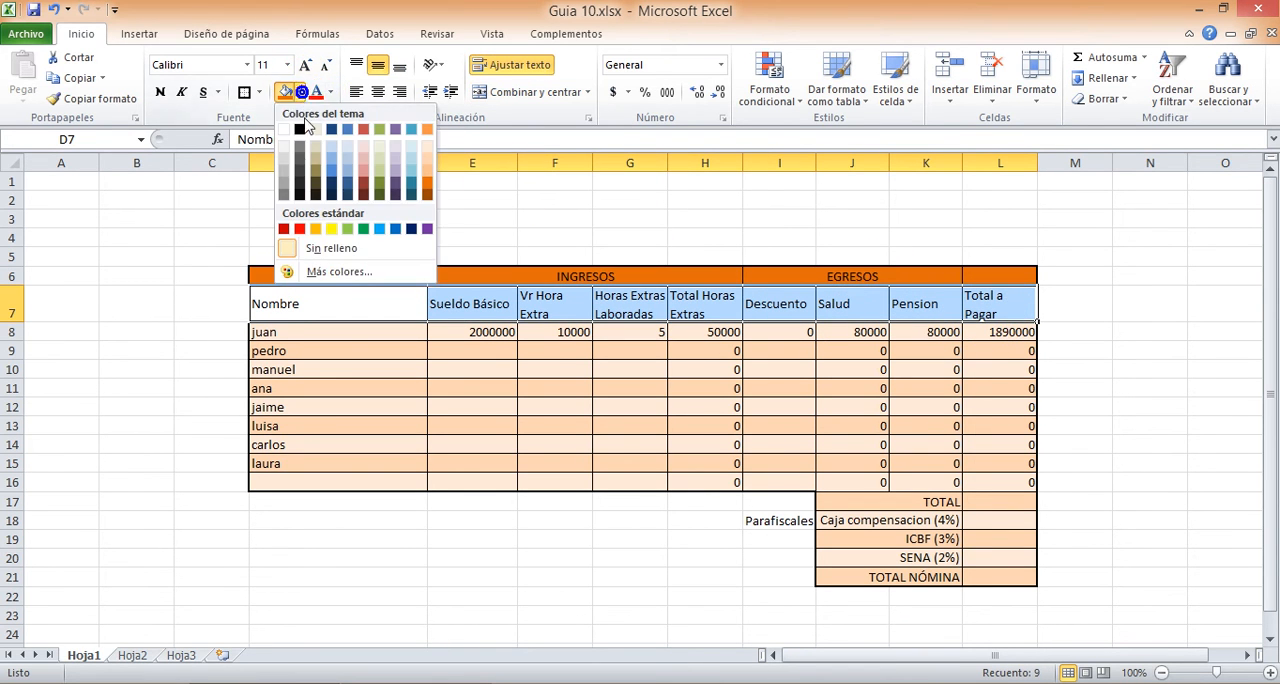
{"action": "left_click", "coordinate": [429, 171]}
{"action": "left_click", "coordinate": [486, 389]}
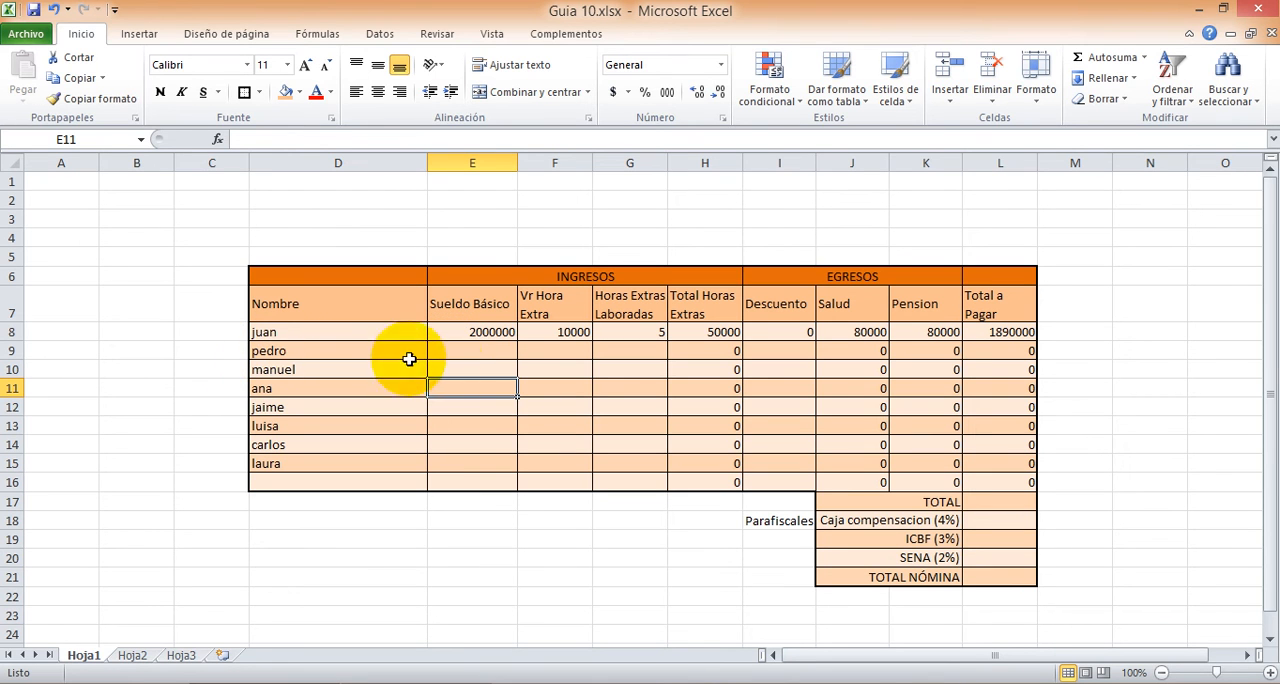
Step: Fill in row 9 with Sueldo Básico 1500000, Vr Hora Extra 12000, Horas Extras Laboradas 10 and Descuento 200000
{"action": "left_click", "coordinate": [463, 350]}
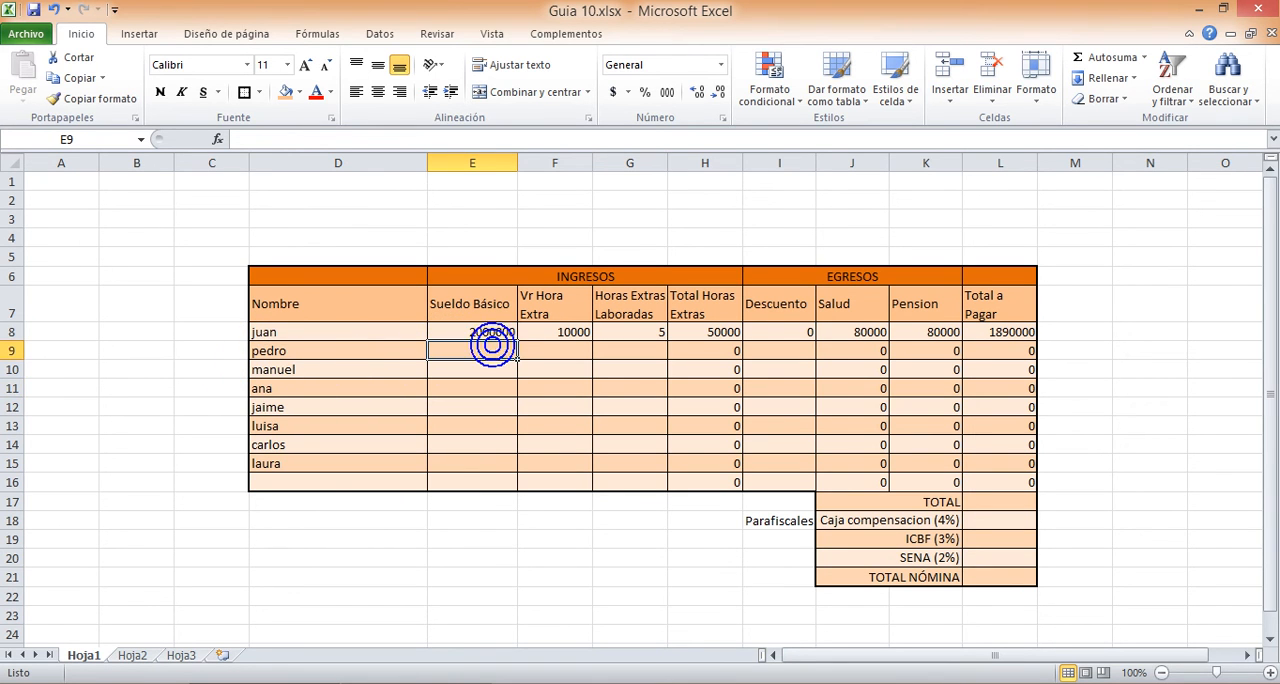
{"action": "type", "text": "1500000"}
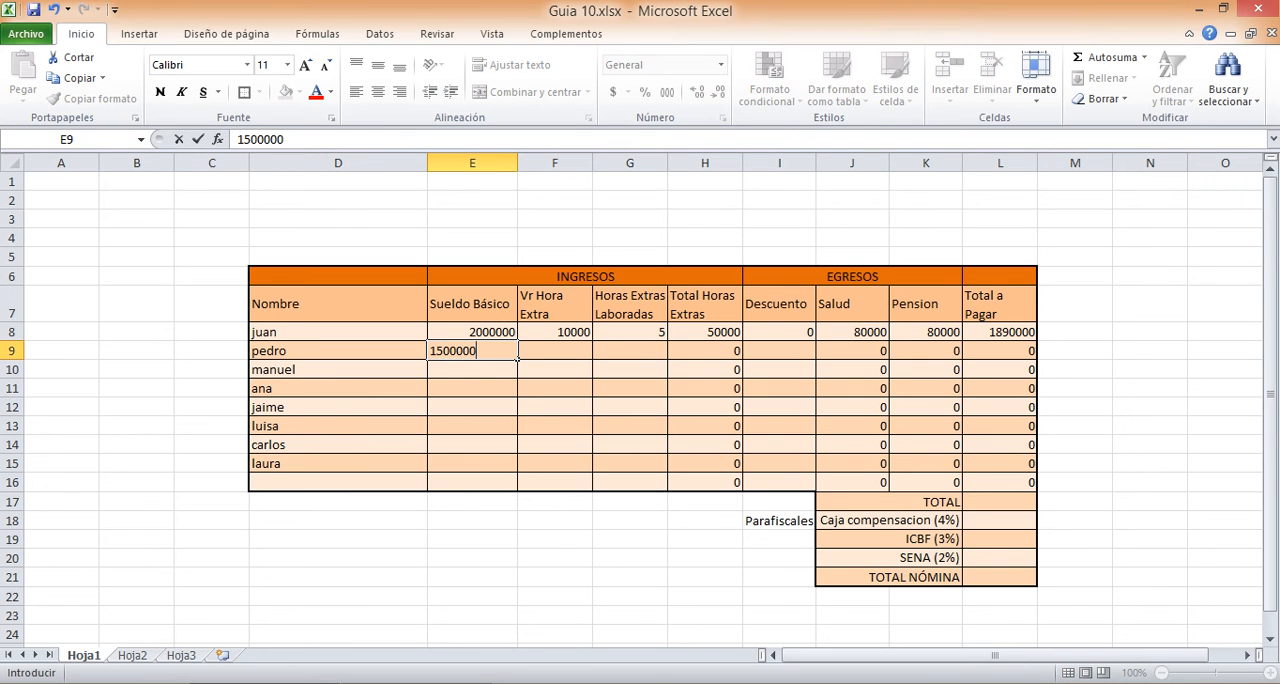
{"action": "key", "text": "Tab"}
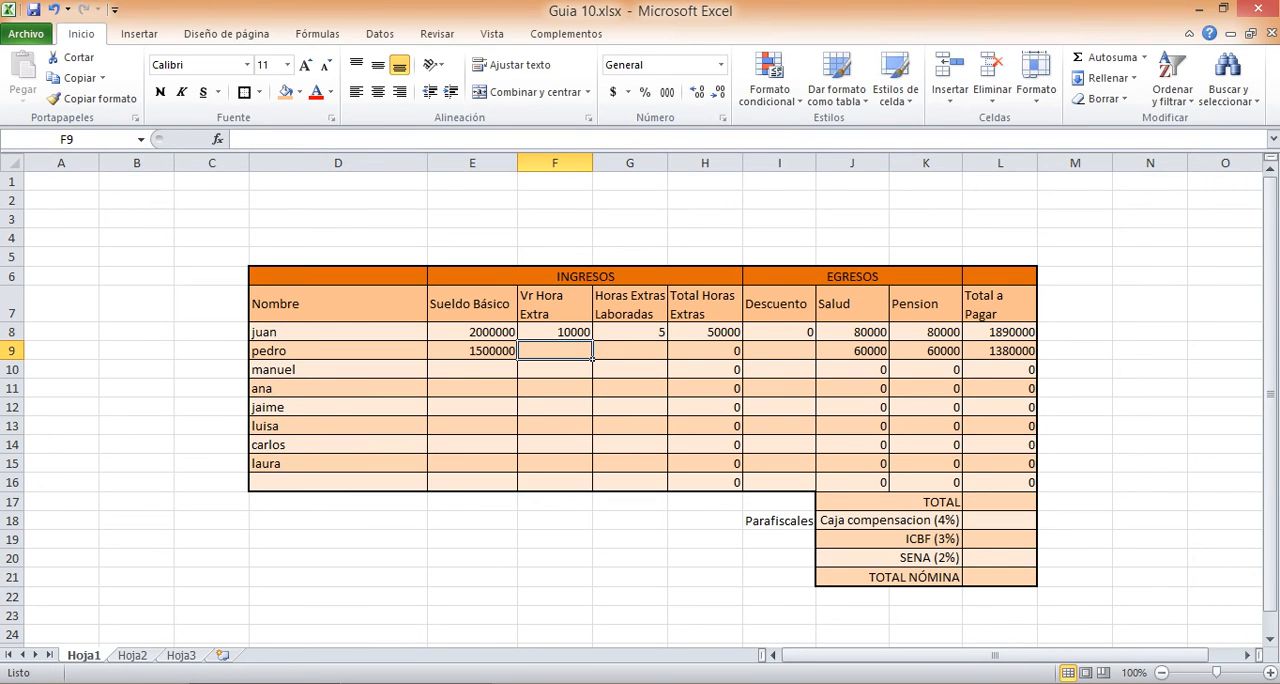
{"action": "type", "text": "12000"}
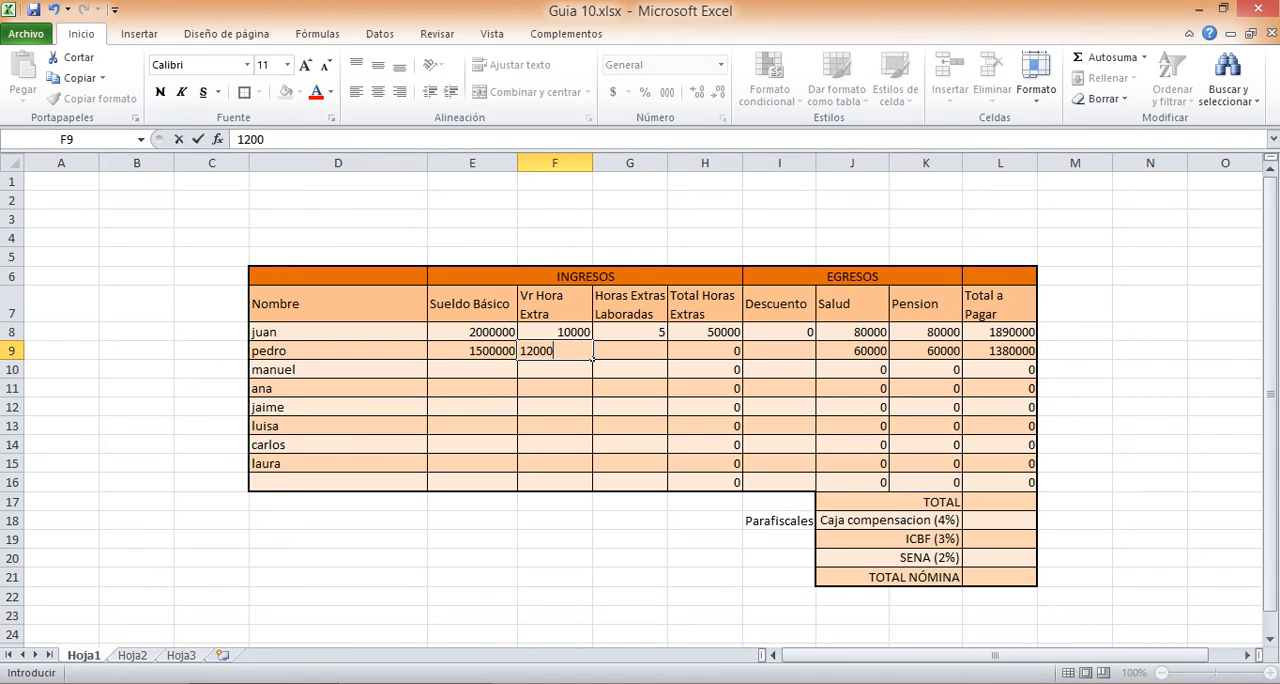
{"action": "key", "text": "Tab"}
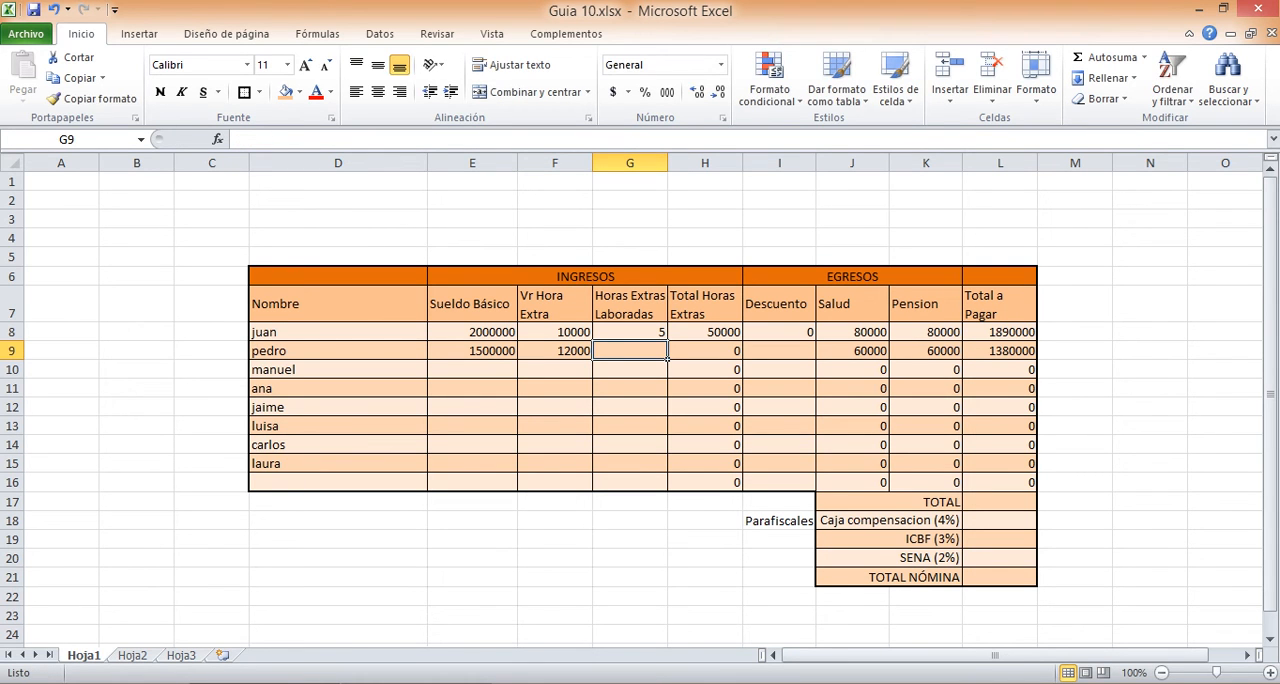
{"action": "type", "text": "10"}
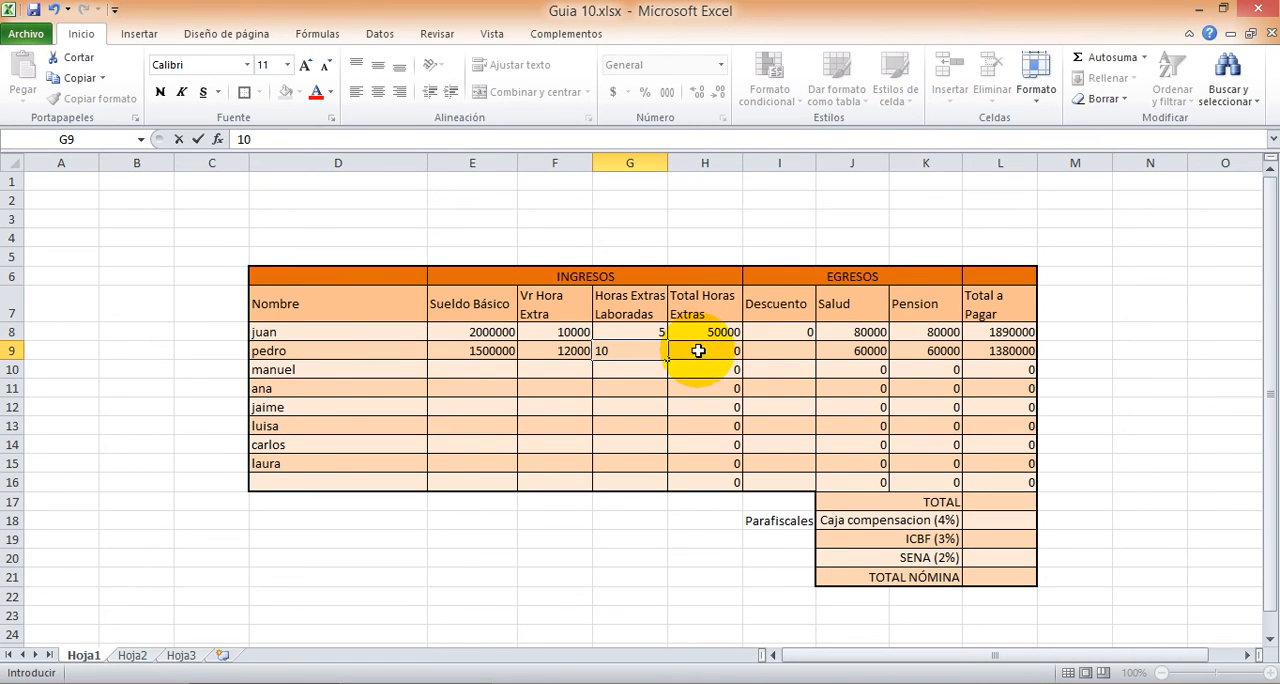
{"action": "left_click", "coordinate": [706, 351]}
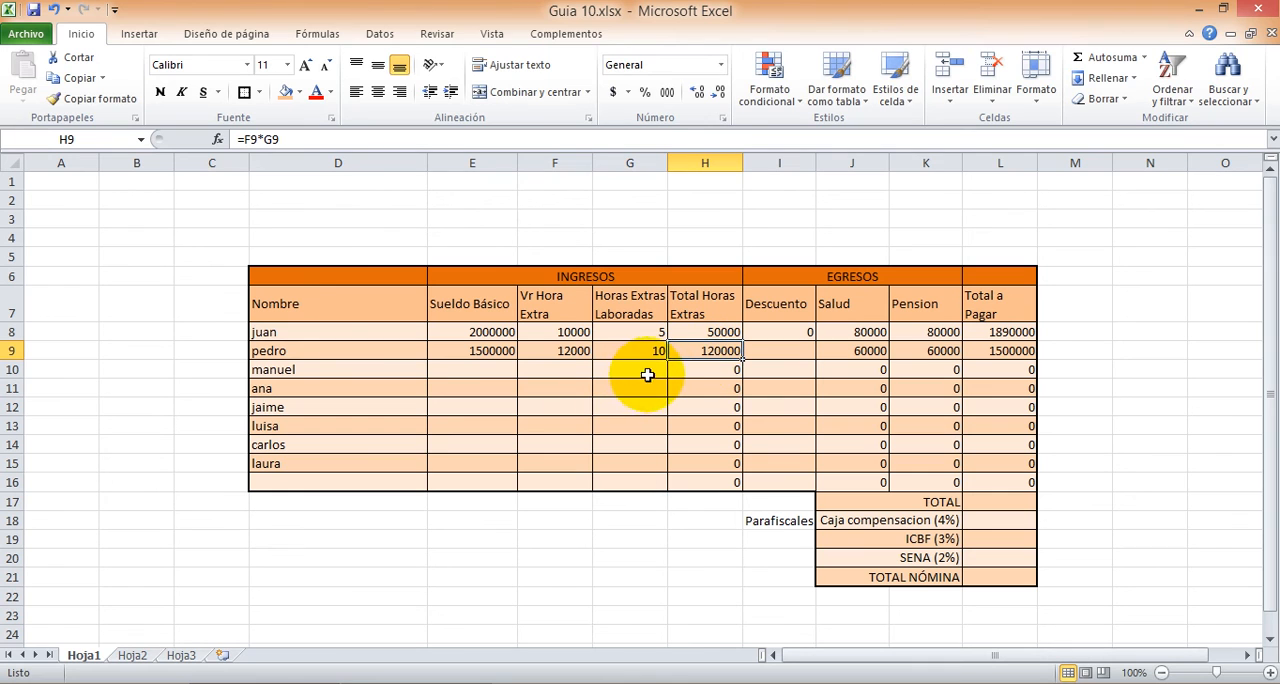
{"action": "left_click", "coordinate": [783, 348]}
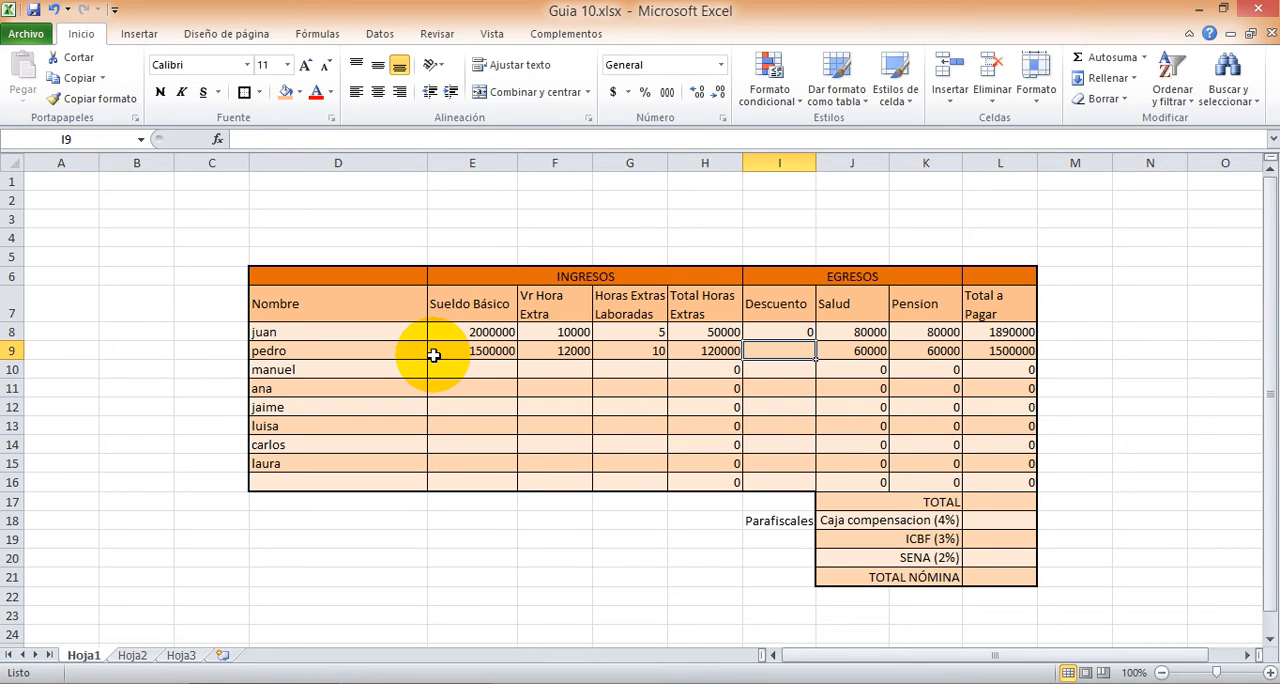
{"action": "type", "text": "200000"}
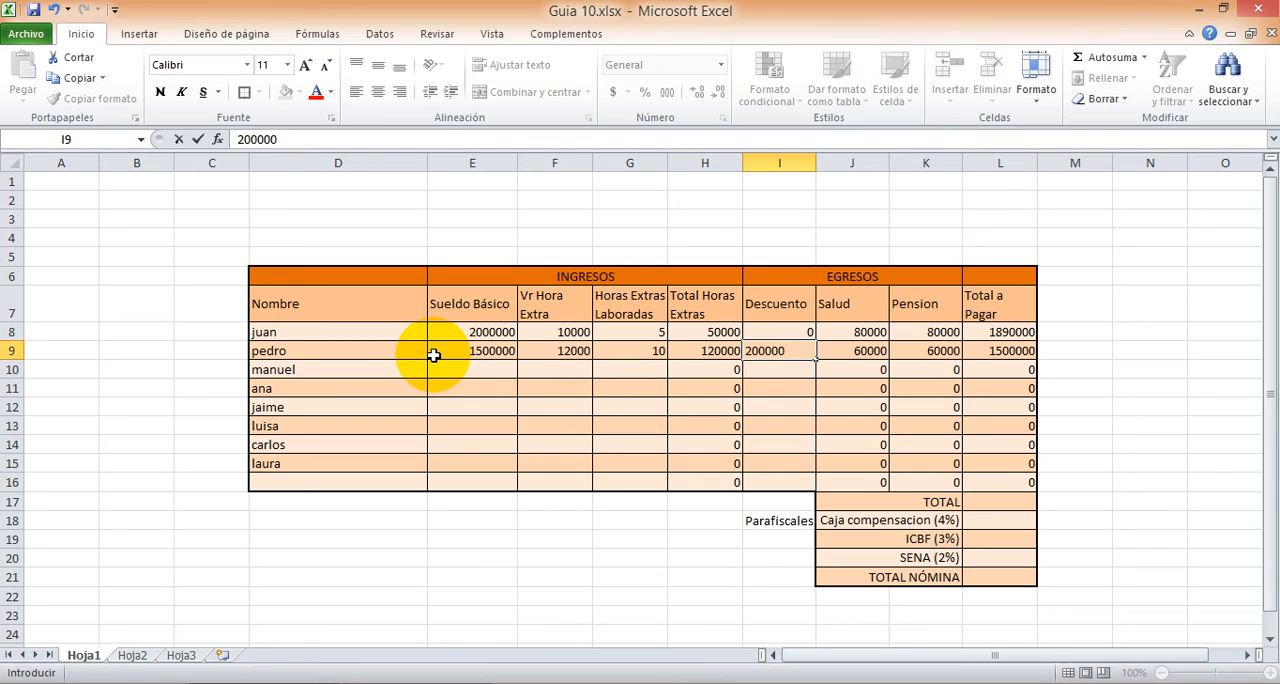
{"action": "key", "text": "Tab"}
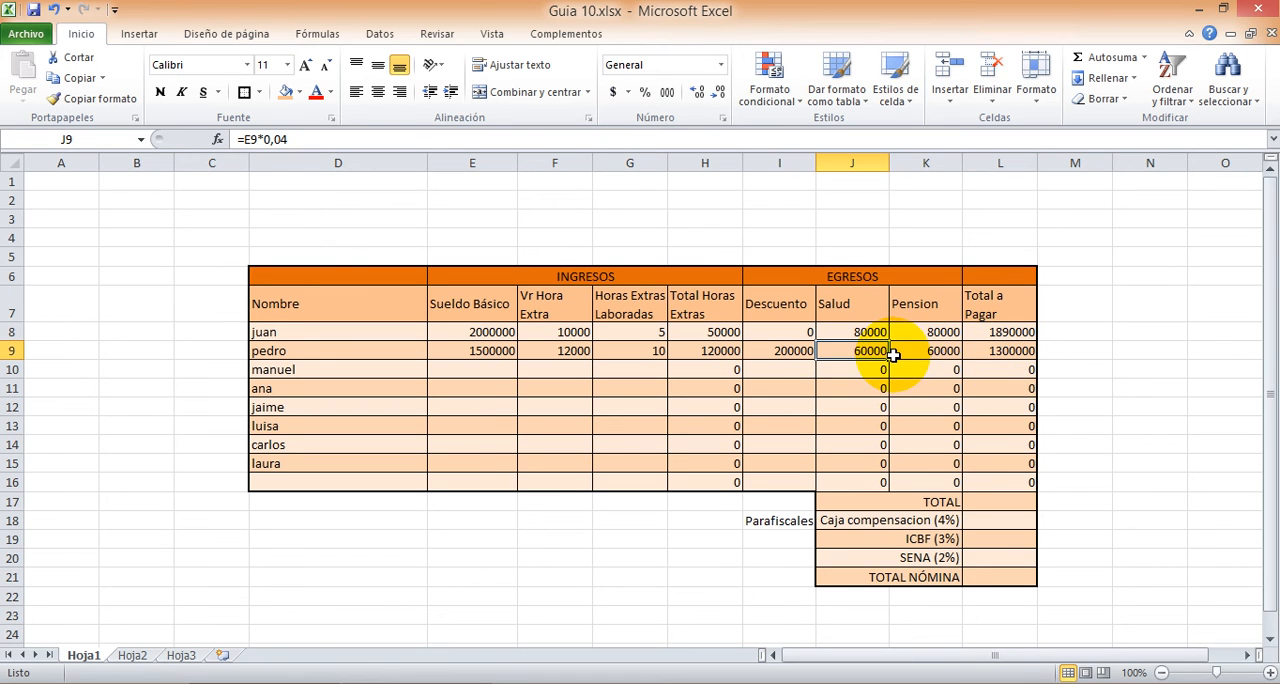
Step: Fill in row 10 with Sueldo Básico 1700000, Vr Hora Extra 9000, Horas Extras Laboradas 15 and Descuento 100000
{"action": "left_click", "coordinate": [457, 367]}
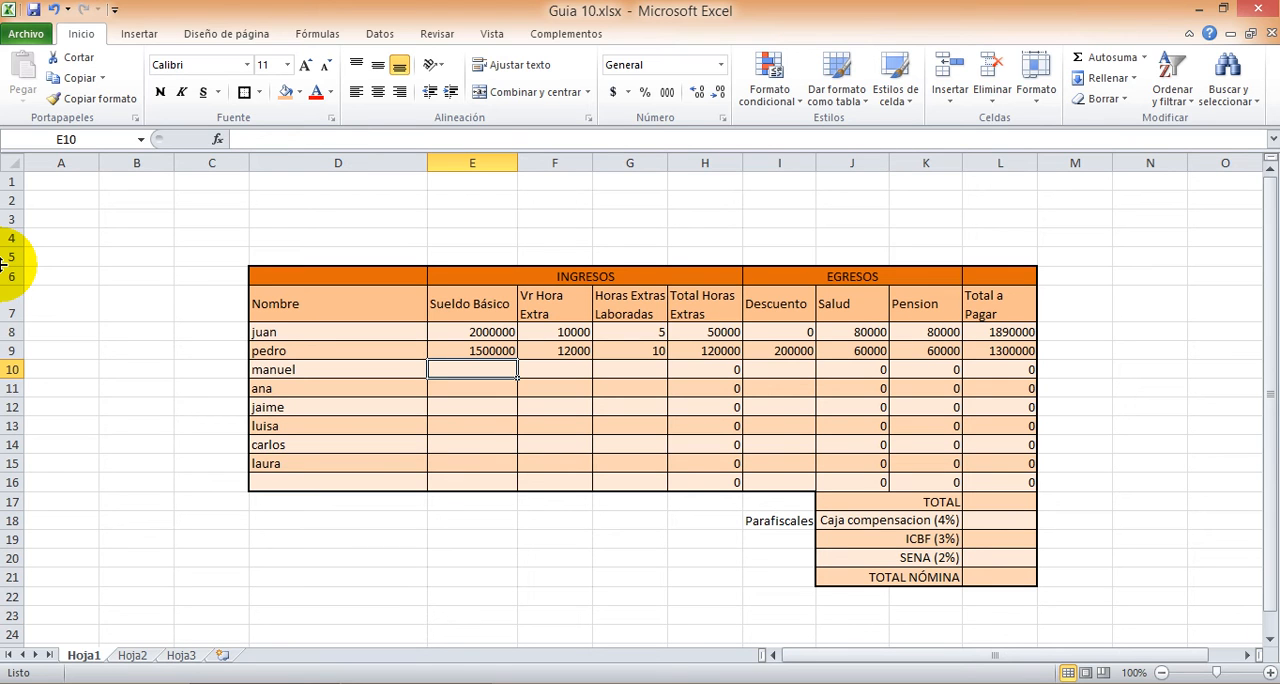
{"action": "type", "text": "17"}
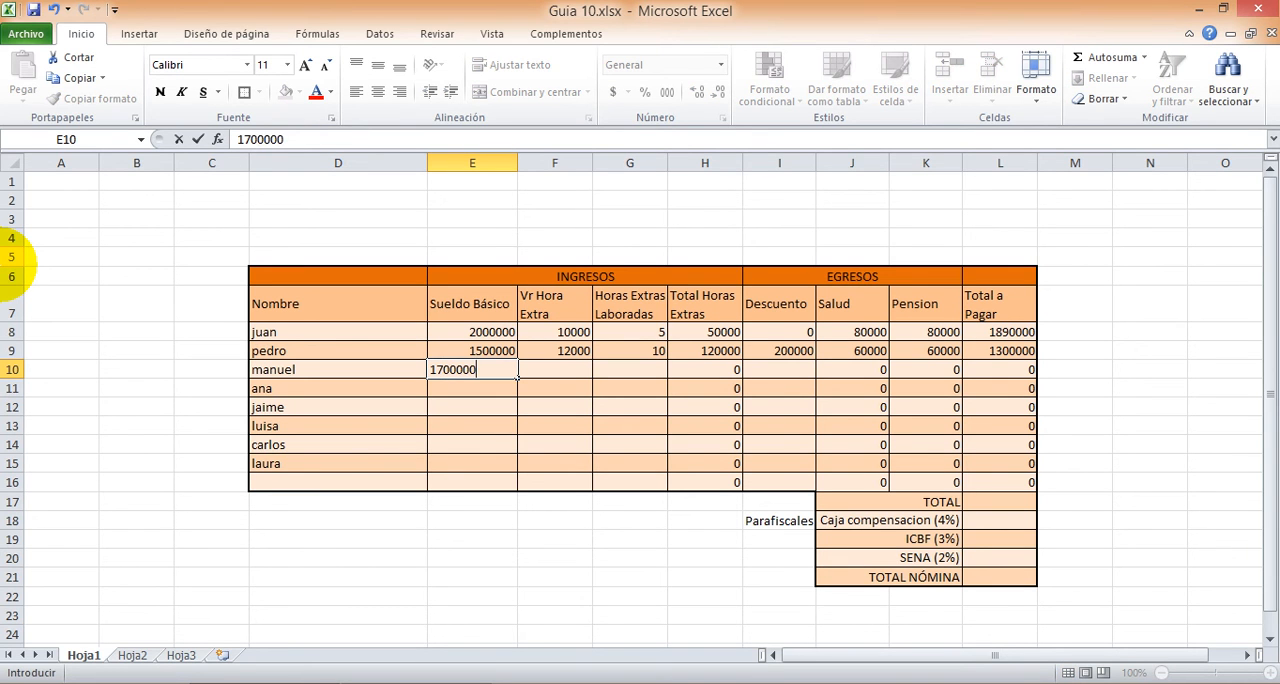
{"action": "type", "text": "00000"}
{"action": "key", "text": "Tab"}
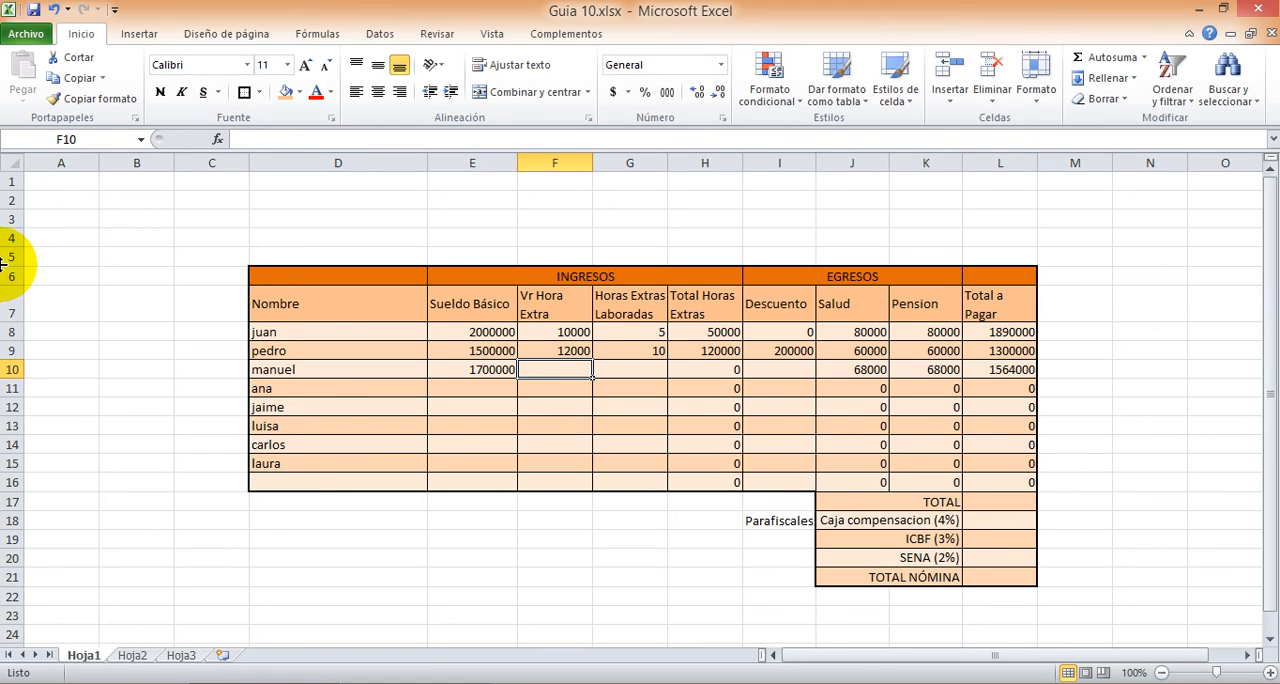
{"action": "type", "text": "9000"}
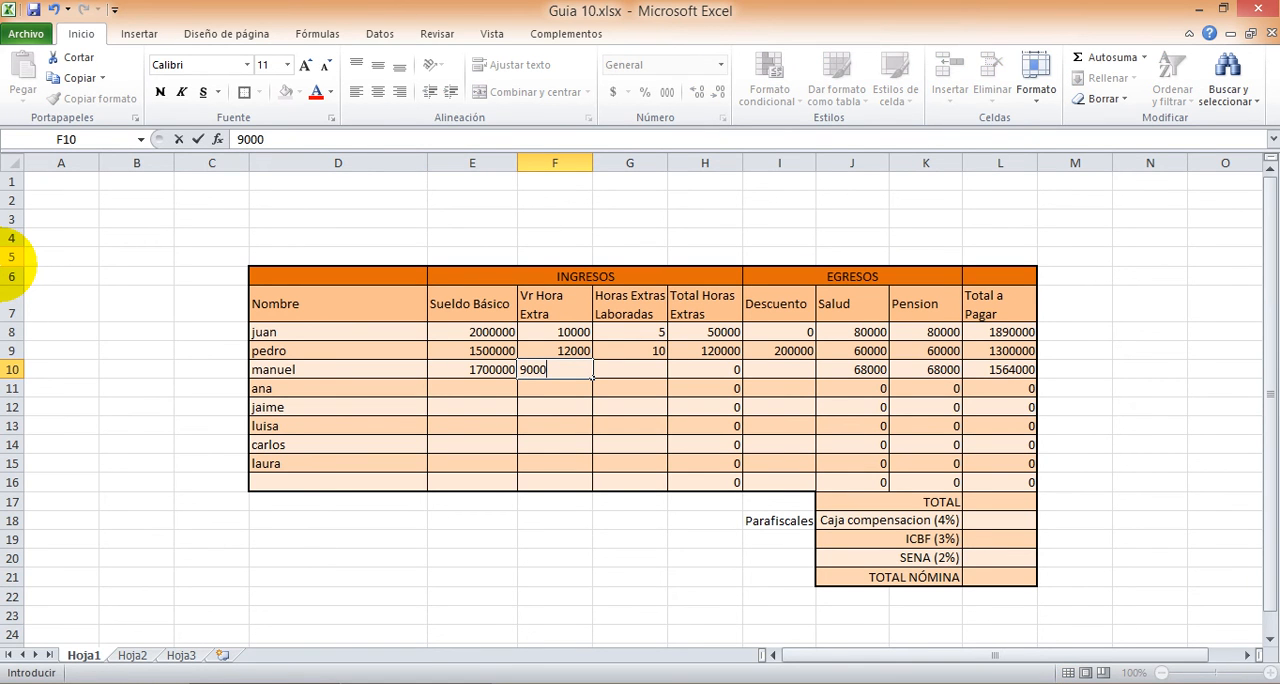
{"action": "key", "text": "Tab"}
{"action": "type", "text": "1"}
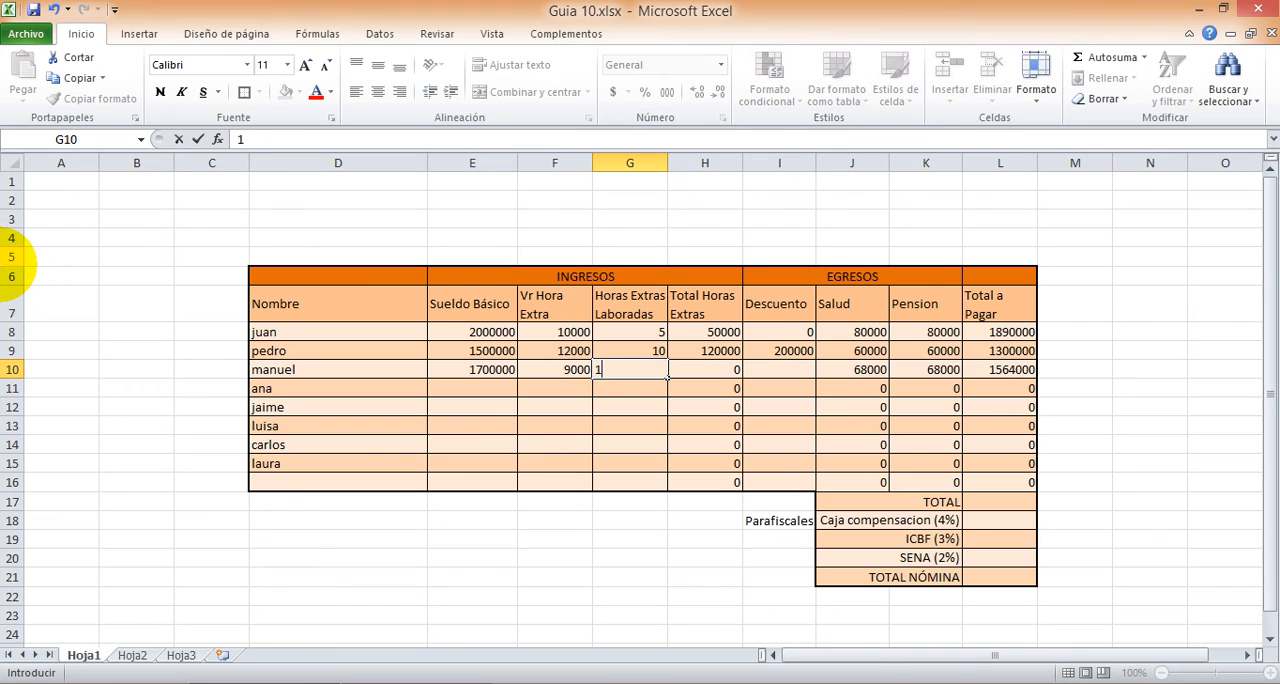
{"action": "key", "text": "Tab"}
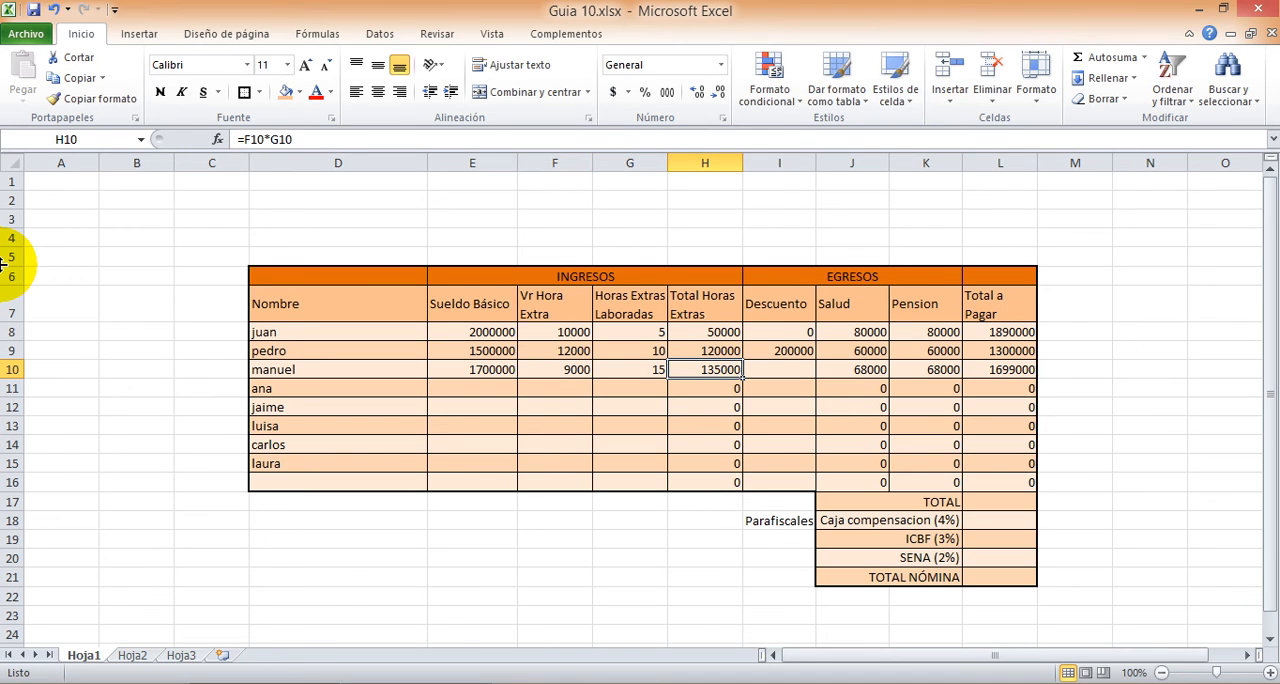
{"action": "key", "text": "Tab"}
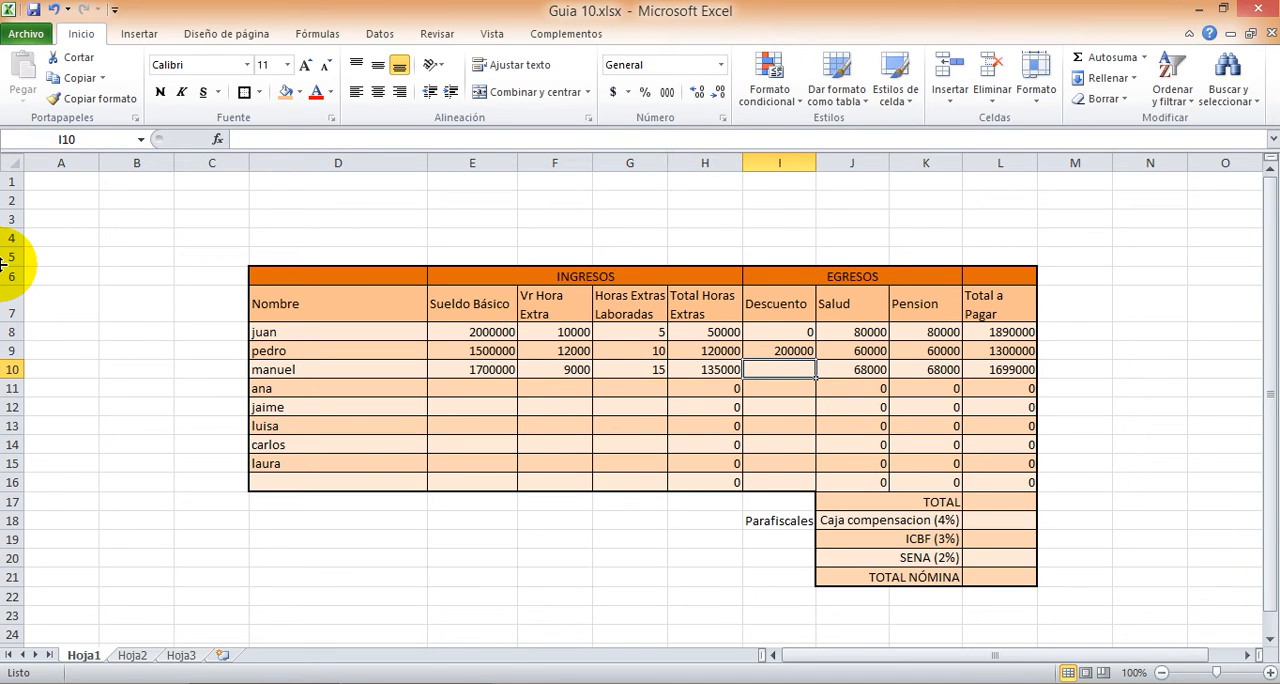
{"action": "type", "text": "100000"}
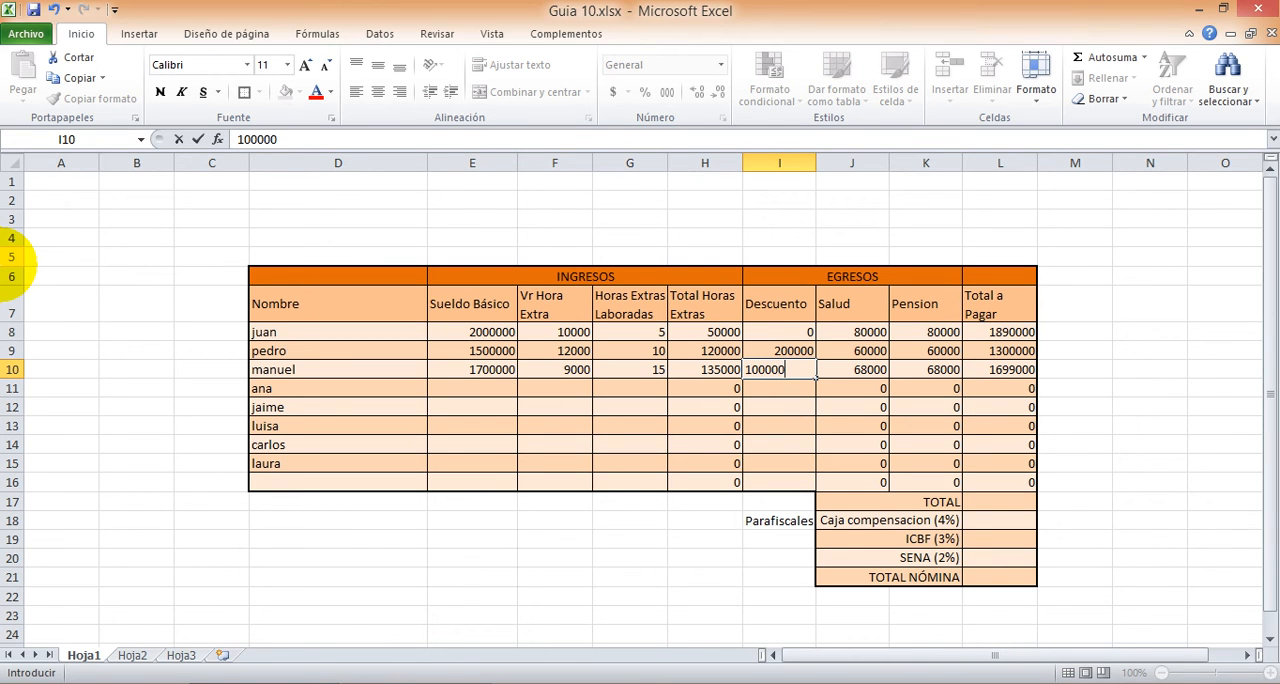
{"action": "key", "text": "Tab"}
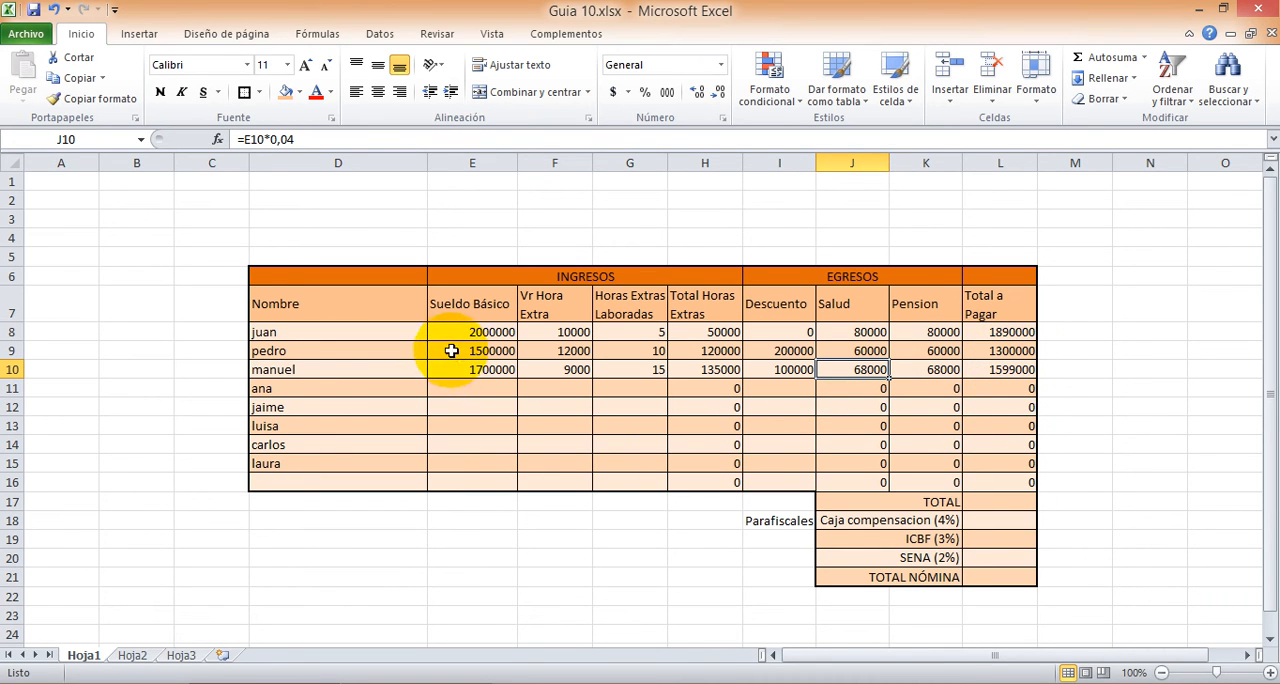
Step: Format the money cells E8:F16 and H8:L16 as Moneda with the $ symbol and 2 decimals, leaving out the hours column
{"action": "left_click_drag", "start_coordinate": [456, 331], "coordinate": [566, 482]}
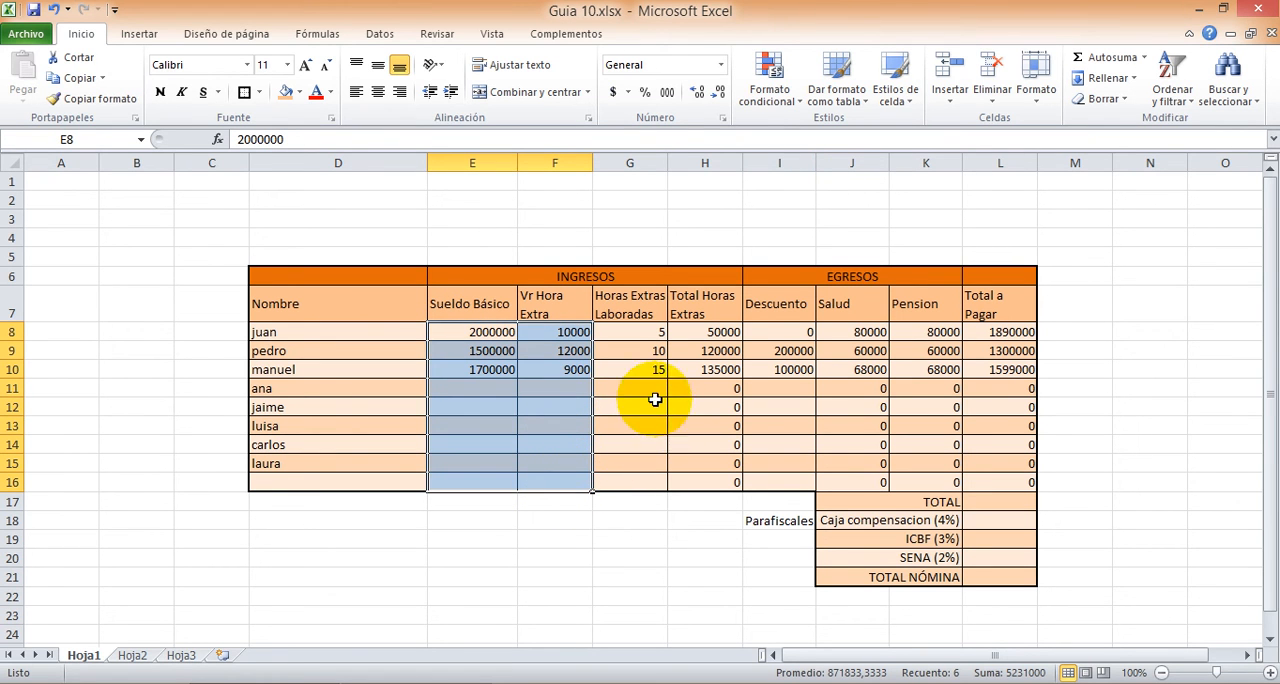
{"action": "left_click_drag", "start_coordinate": [688, 333], "coordinate": [978, 485]}
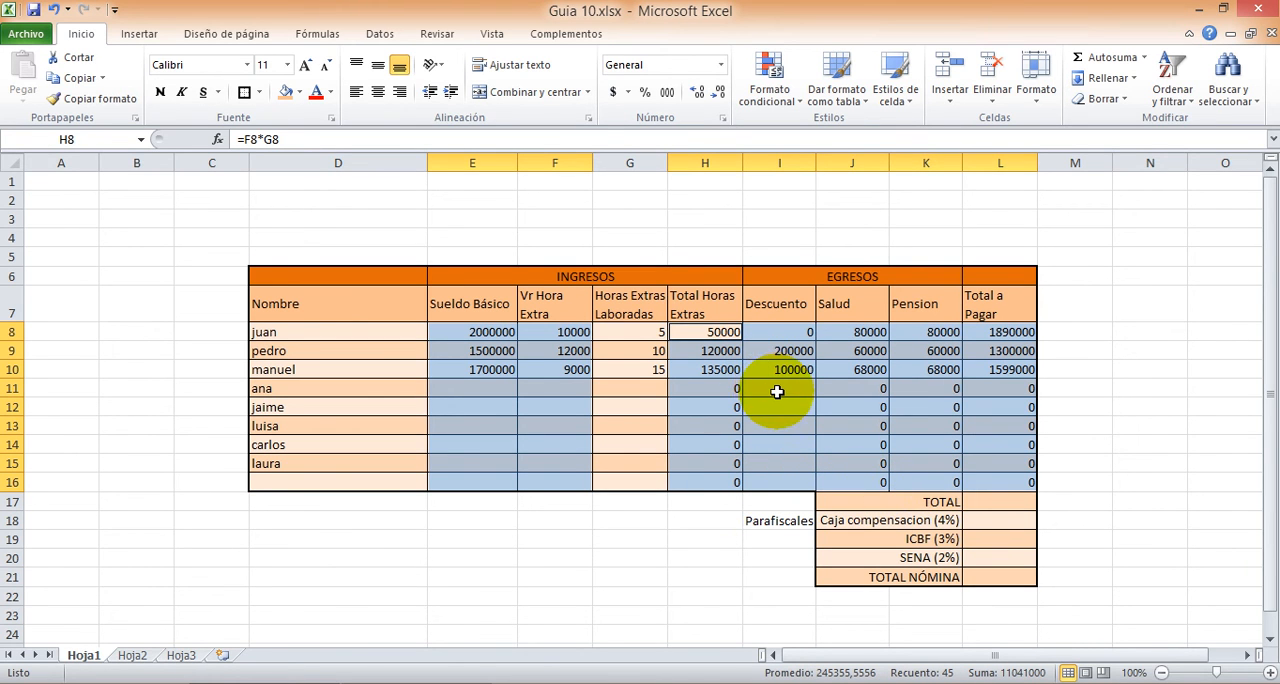
{"action": "right_click", "coordinate": [773, 389]}
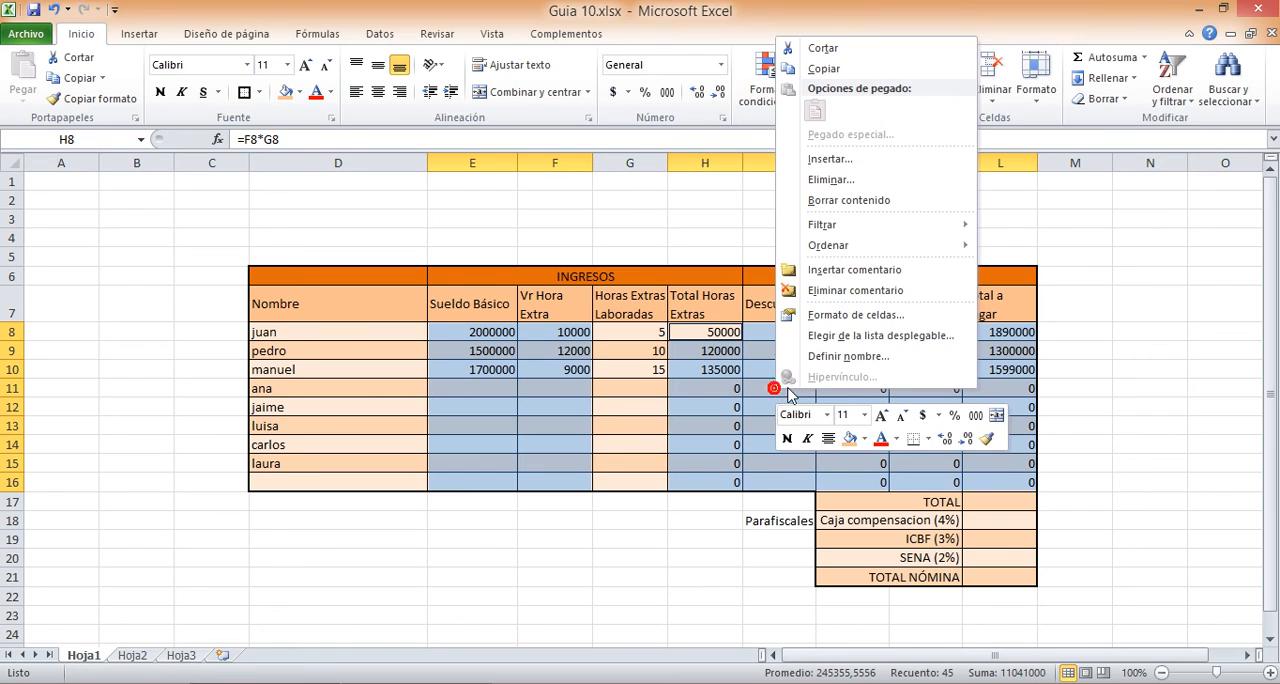
{"action": "left_click", "coordinate": [840, 316]}
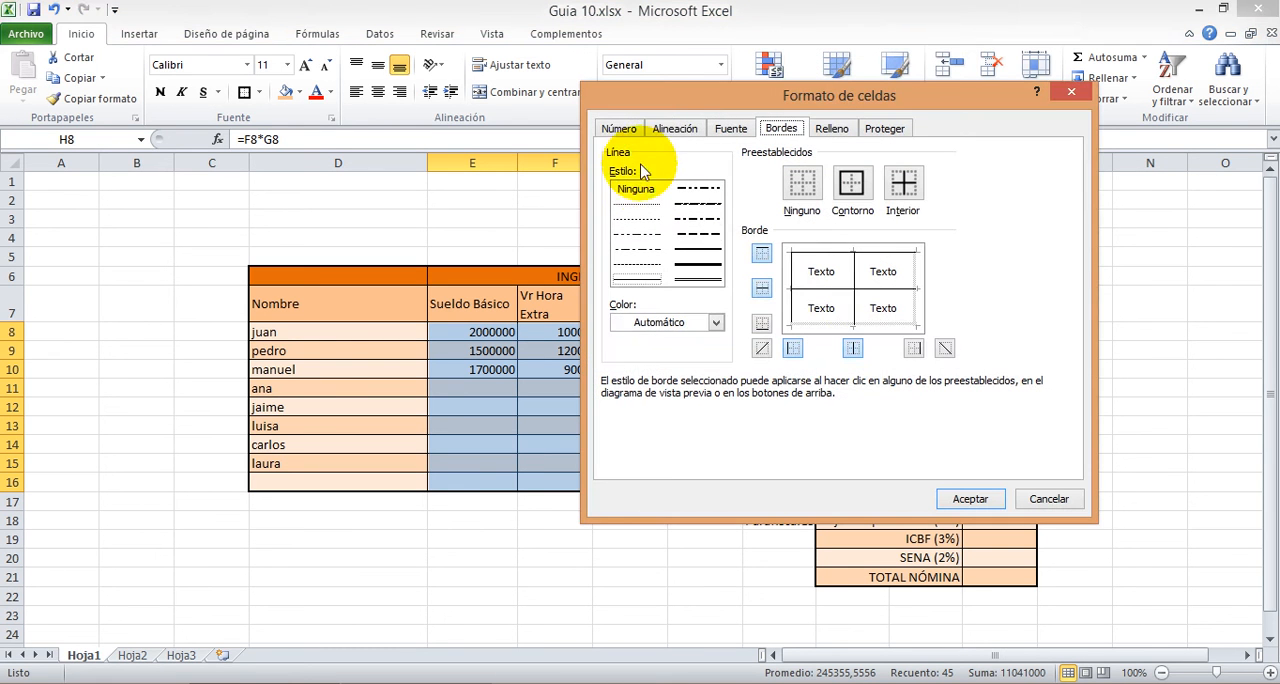
{"action": "left_click", "coordinate": [618, 130]}
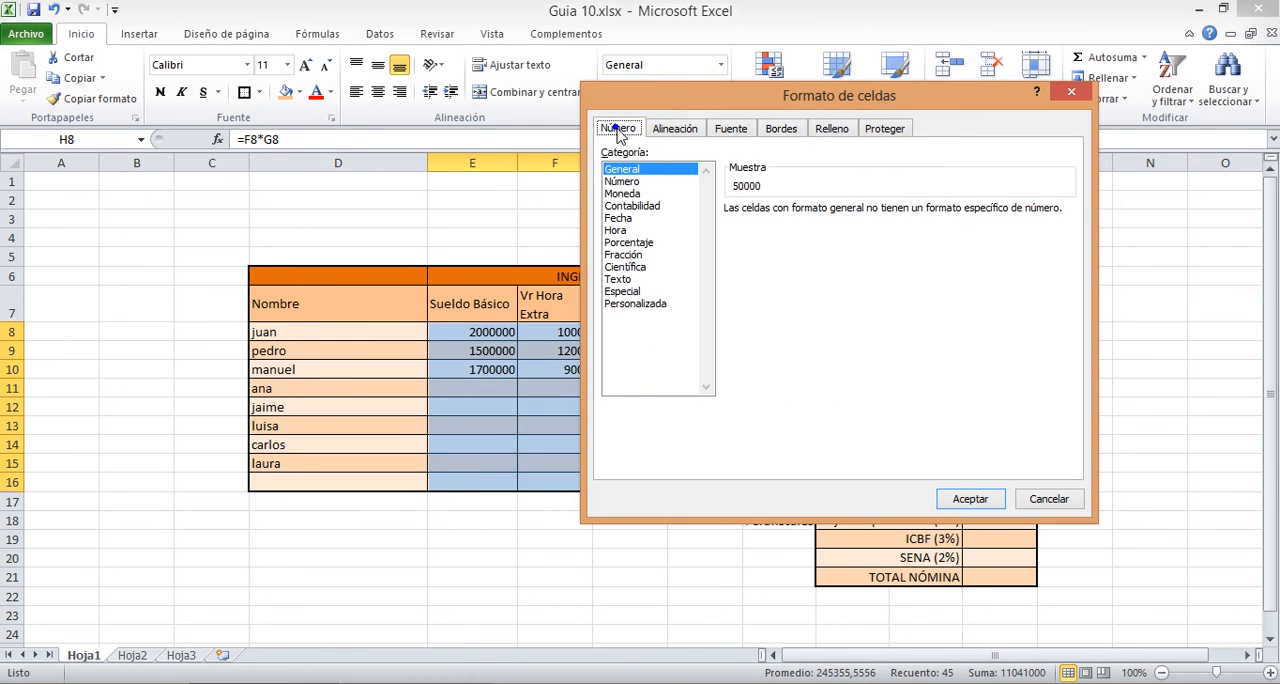
{"action": "left_click", "coordinate": [630, 193]}
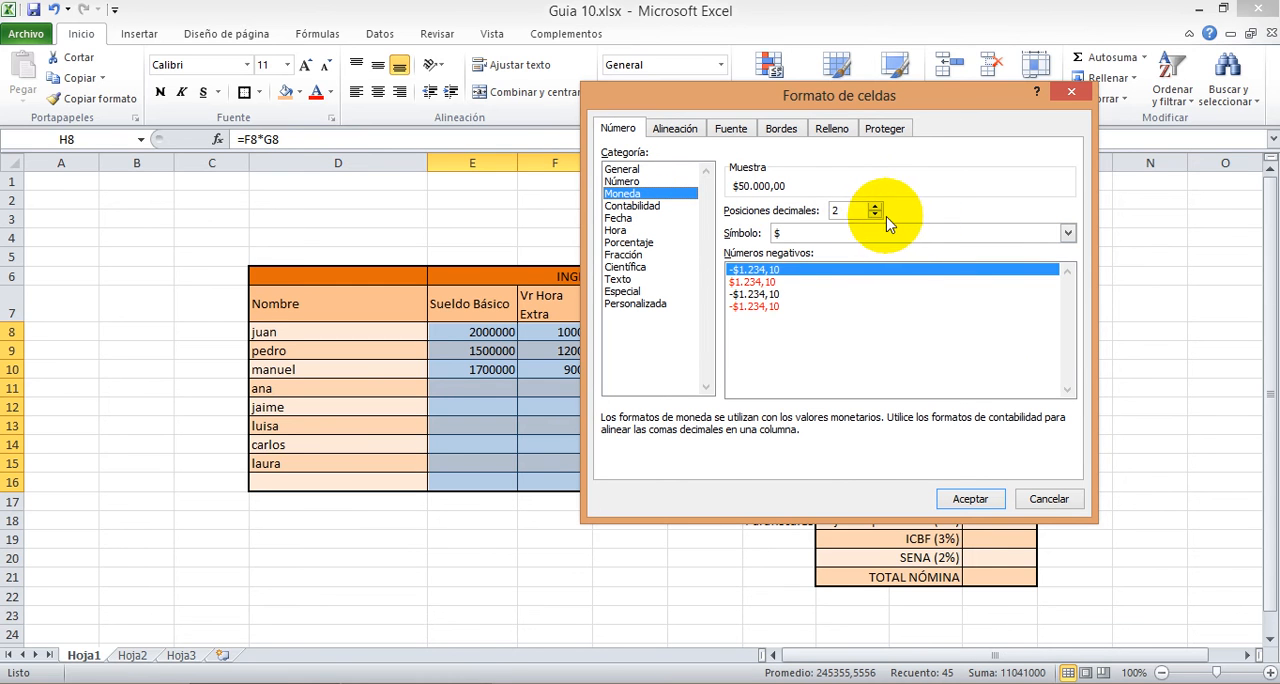
{"action": "left_click", "coordinate": [966, 499]}
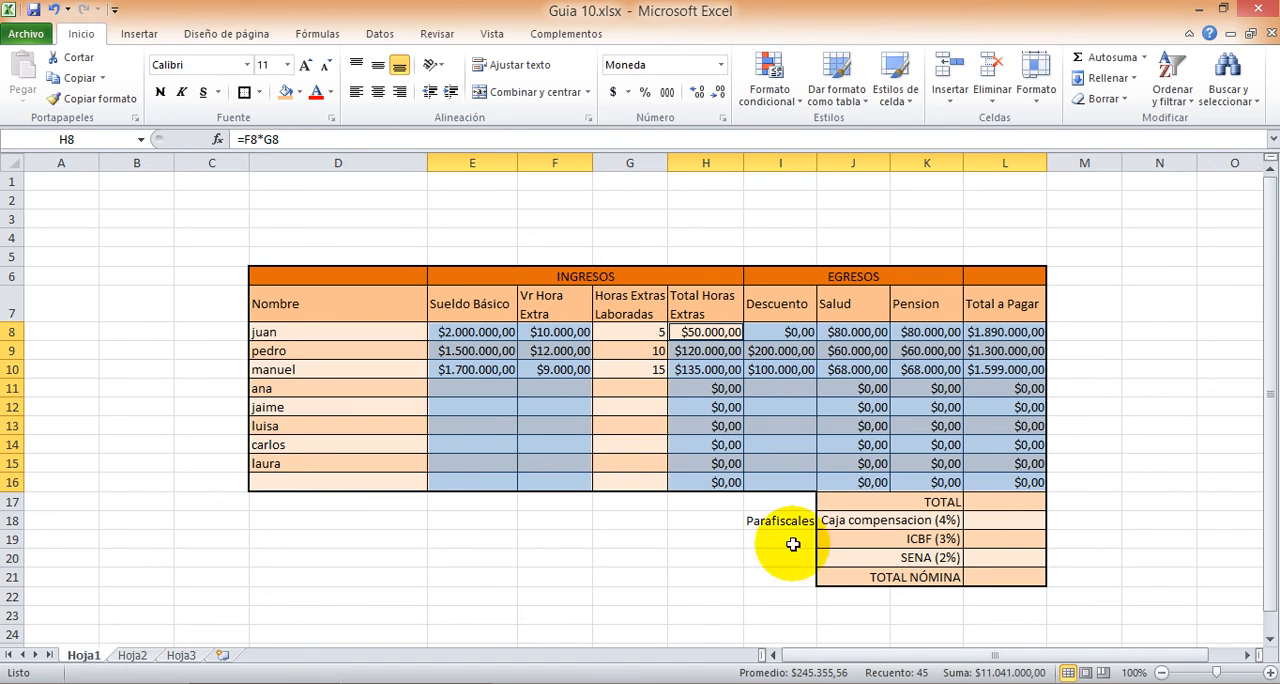
Step: Format the summary cells L17:L21, from TOTAL to TOTAL NÓMINA, as Moneda with the $ symbol and 2 decimals
{"action": "left_click_drag", "start_coordinate": [990, 500], "coordinate": [994, 578]}
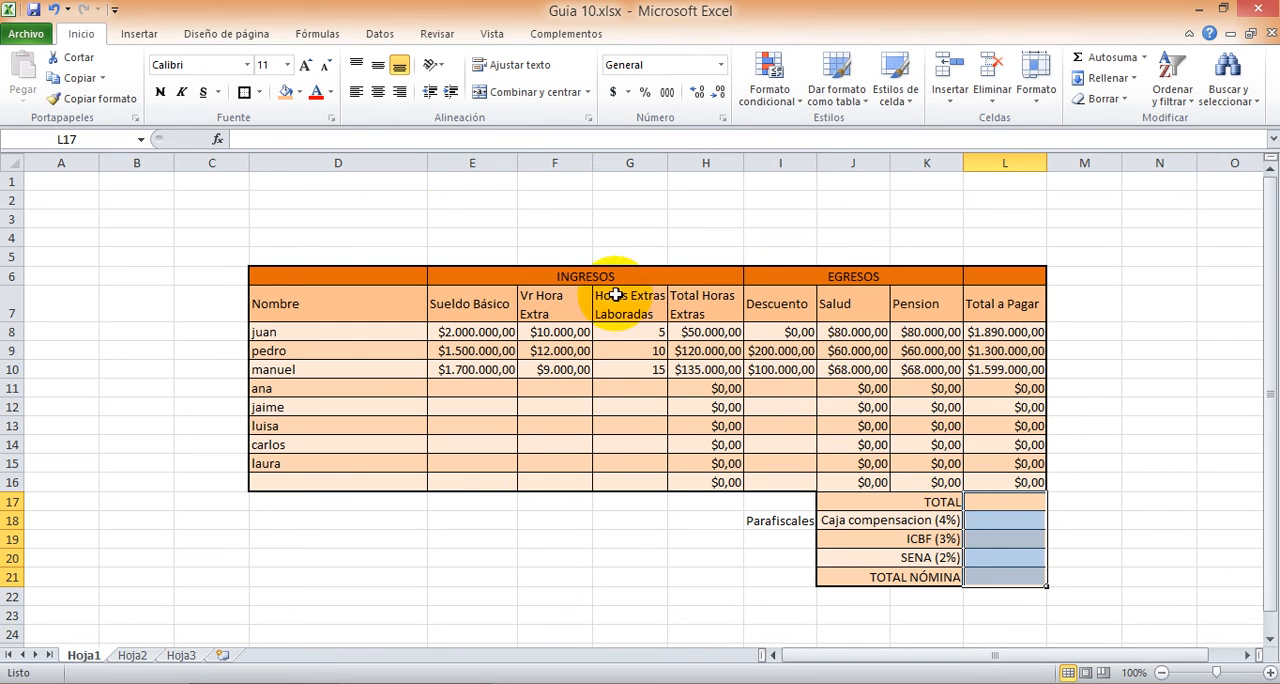
{"action": "right_click", "coordinate": [990, 533]}
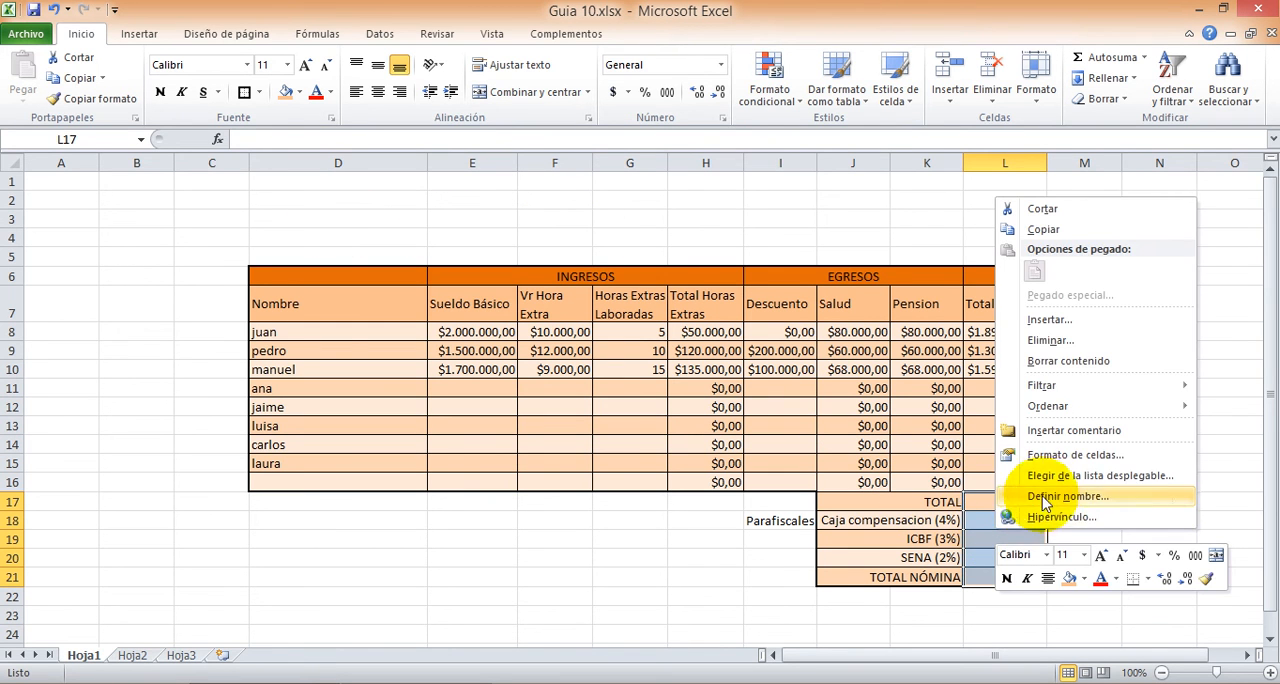
{"action": "left_click", "coordinate": [1040, 455]}
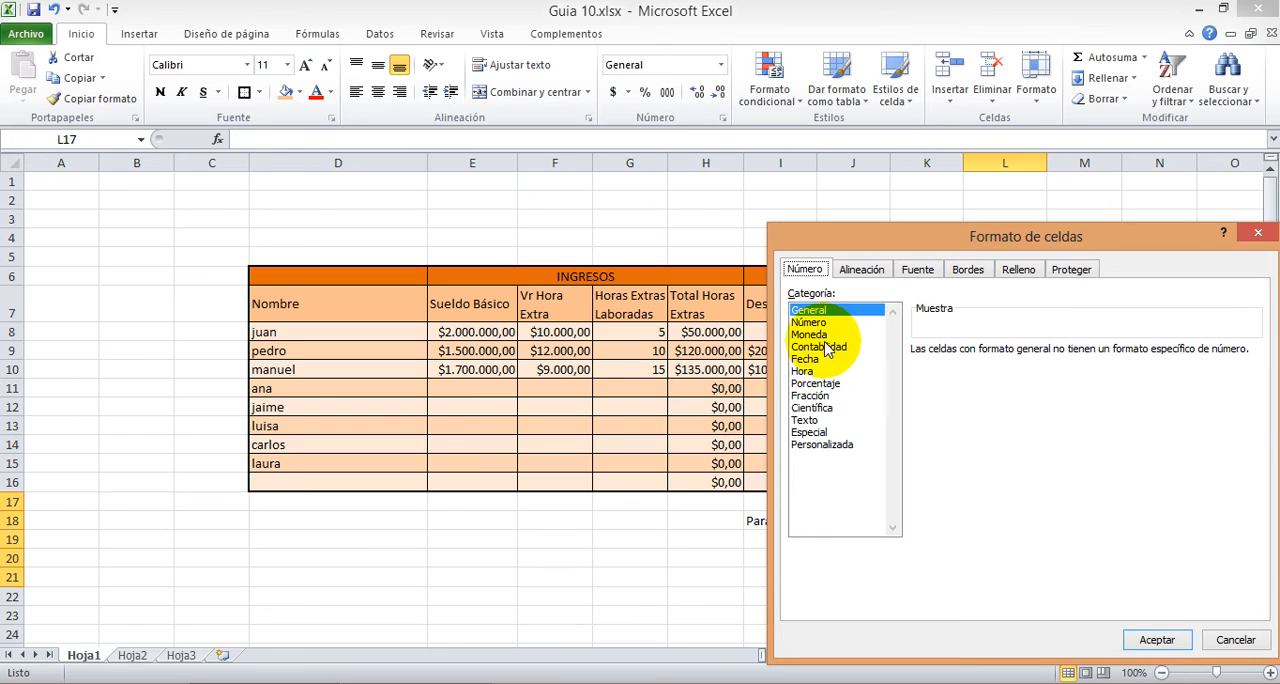
{"action": "left_click", "coordinate": [809, 335]}
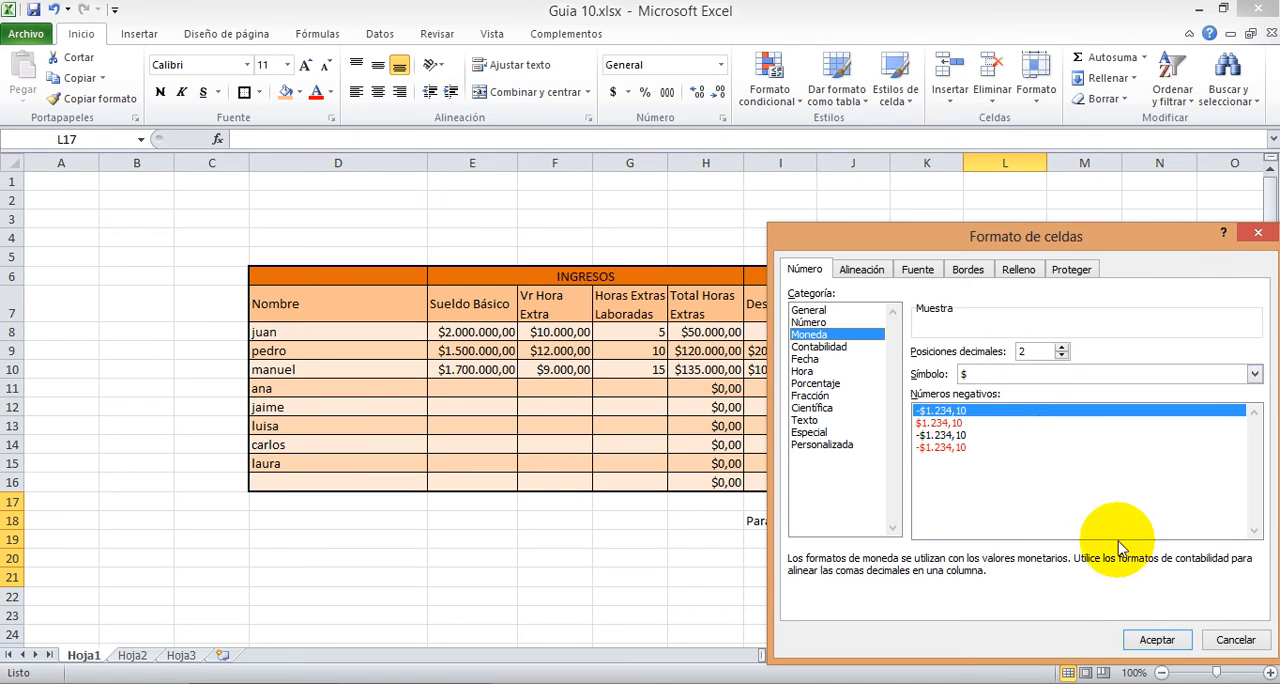
{"action": "left_click", "coordinate": [1150, 645]}
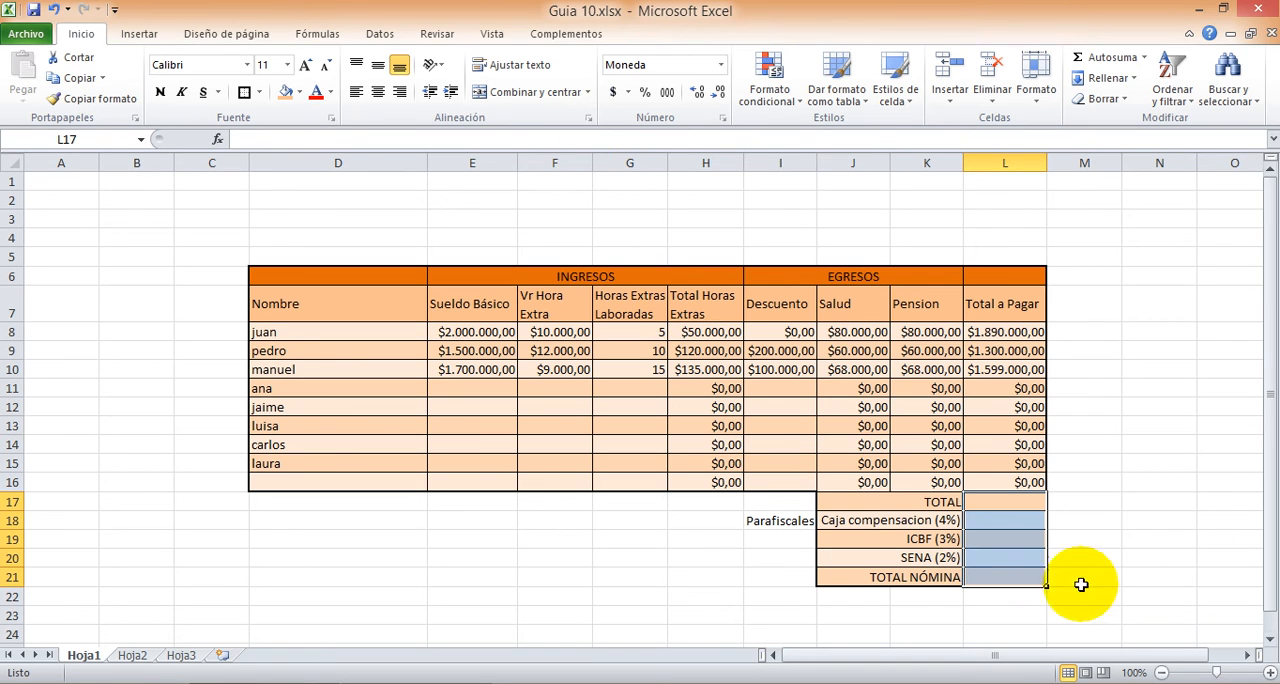
Step: Sum the Total a Pagar column into the TOTAL cell L17 with =SUMA(L8:L16)
{"action": "left_click", "coordinate": [1006, 503]}
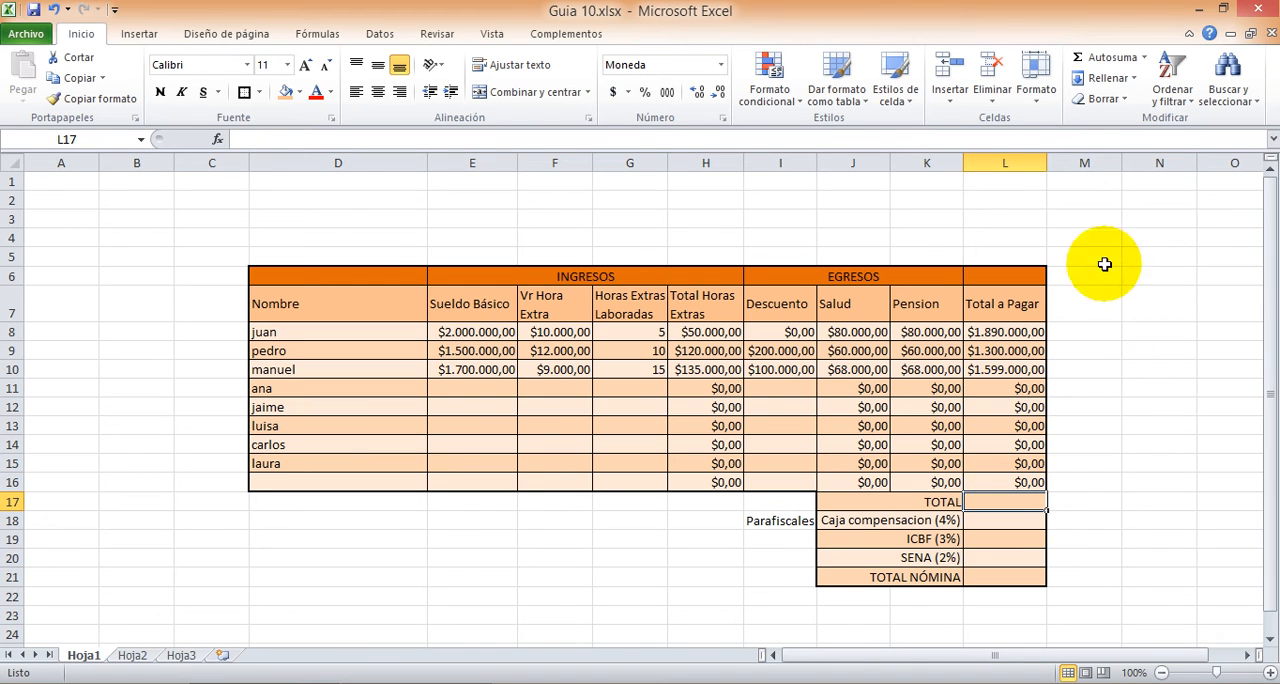
{"action": "left_click", "coordinate": [1103, 58]}
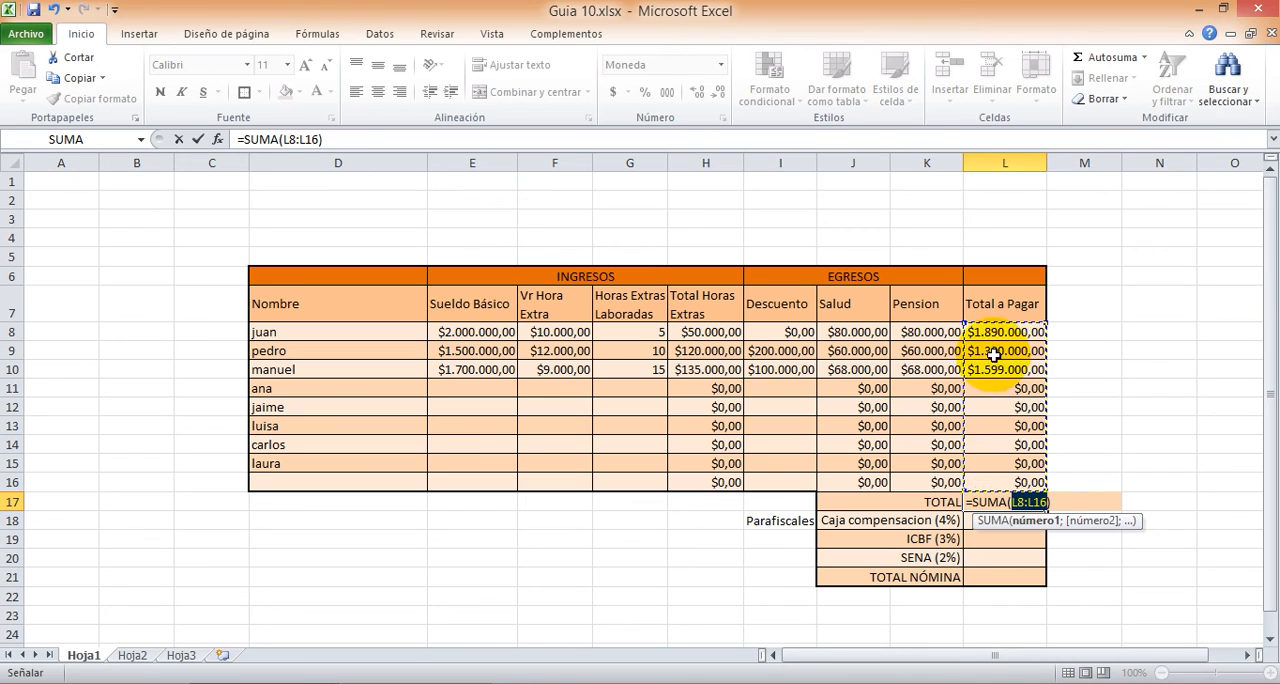
{"action": "key", "text": "Return"}
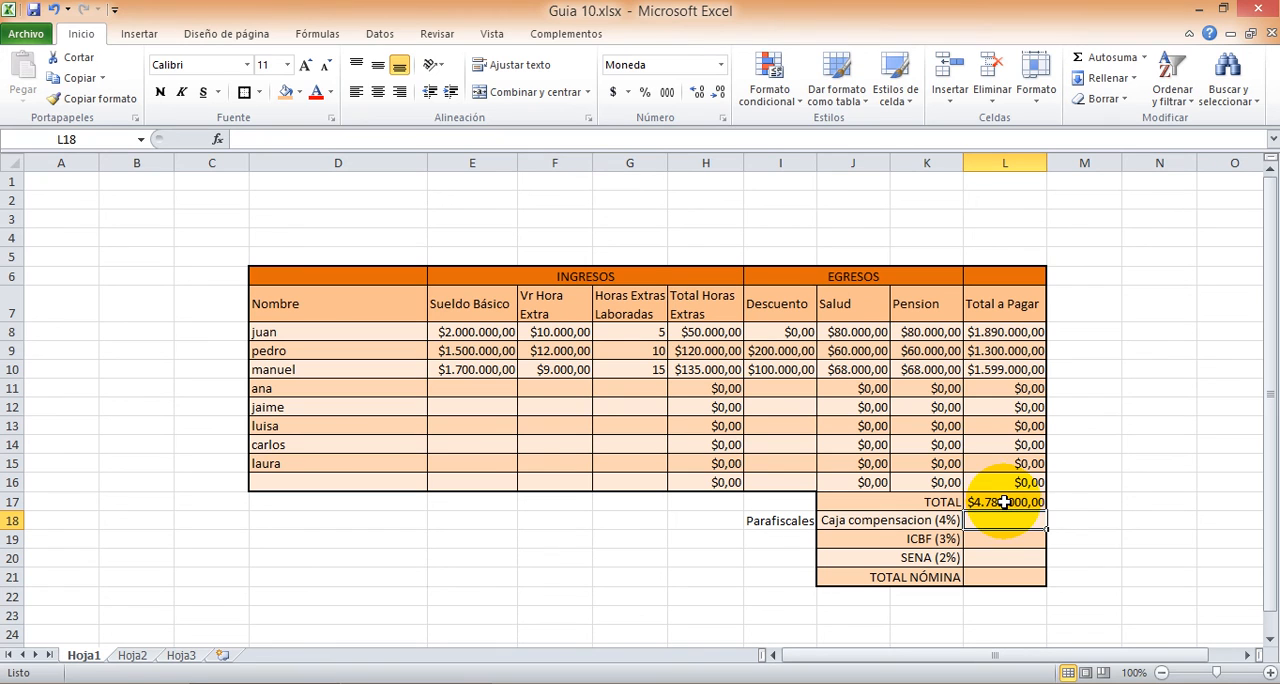
Step: Calculate Caja compensacion (4%) in L18 with =L17*0,04 and ICBF (3%) in L19 with =L17*0,03
{"action": "type", "text": "="}
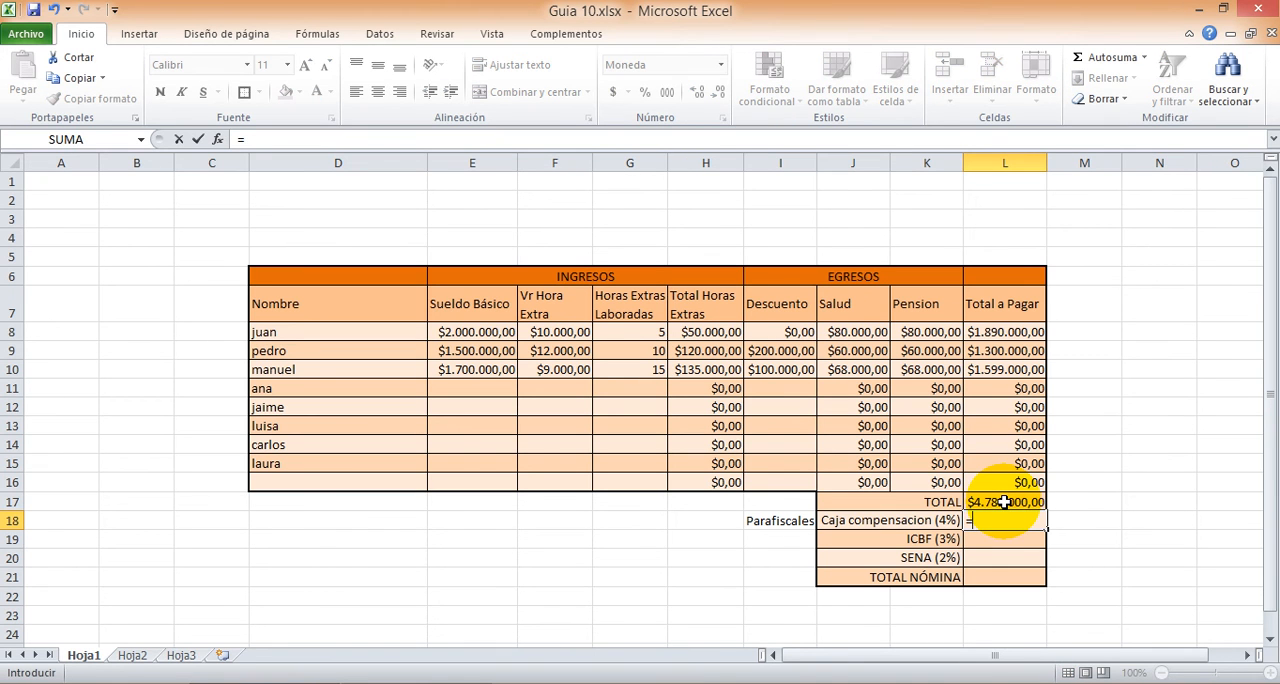
{"action": "left_click", "coordinate": [1002, 501]}
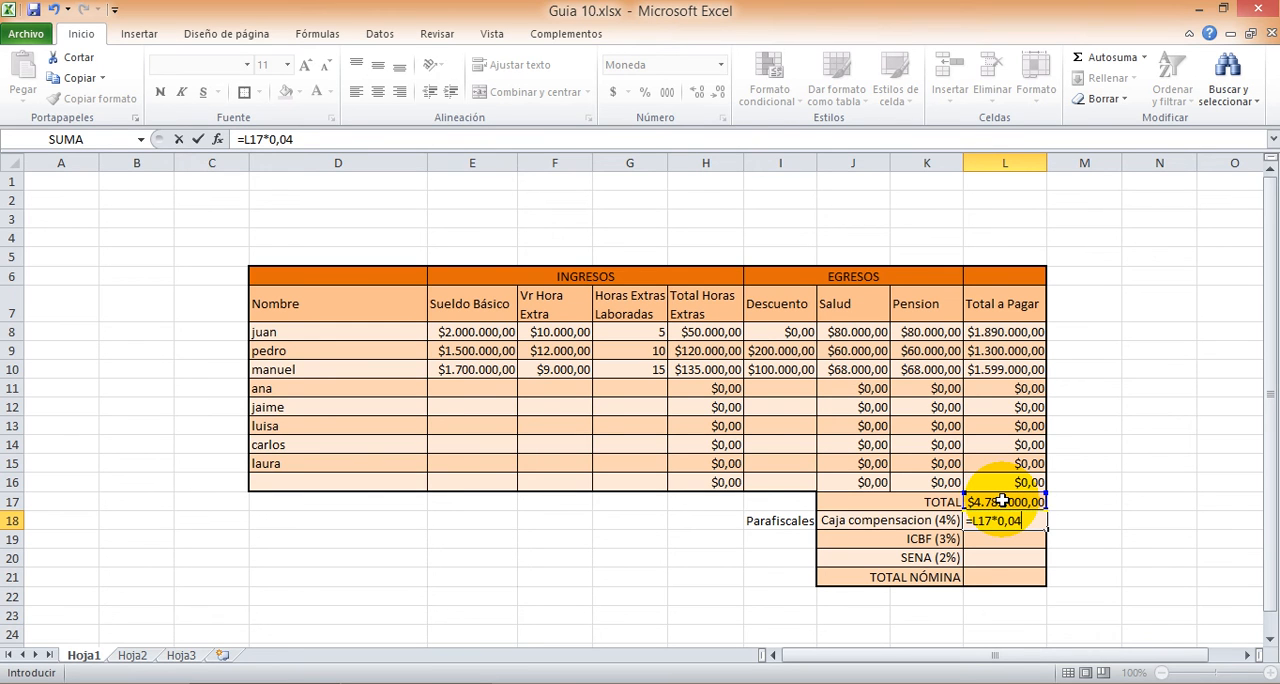
{"action": "key", "text": "Return"}
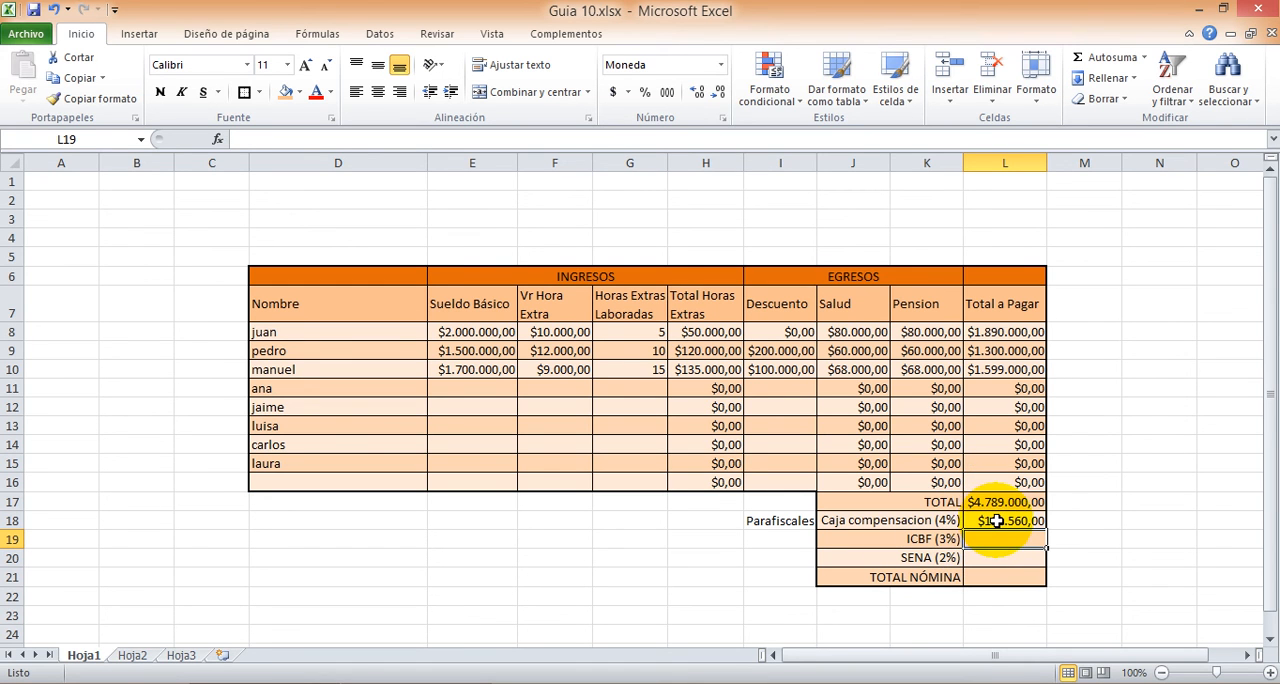
{"action": "type", "text": "="}
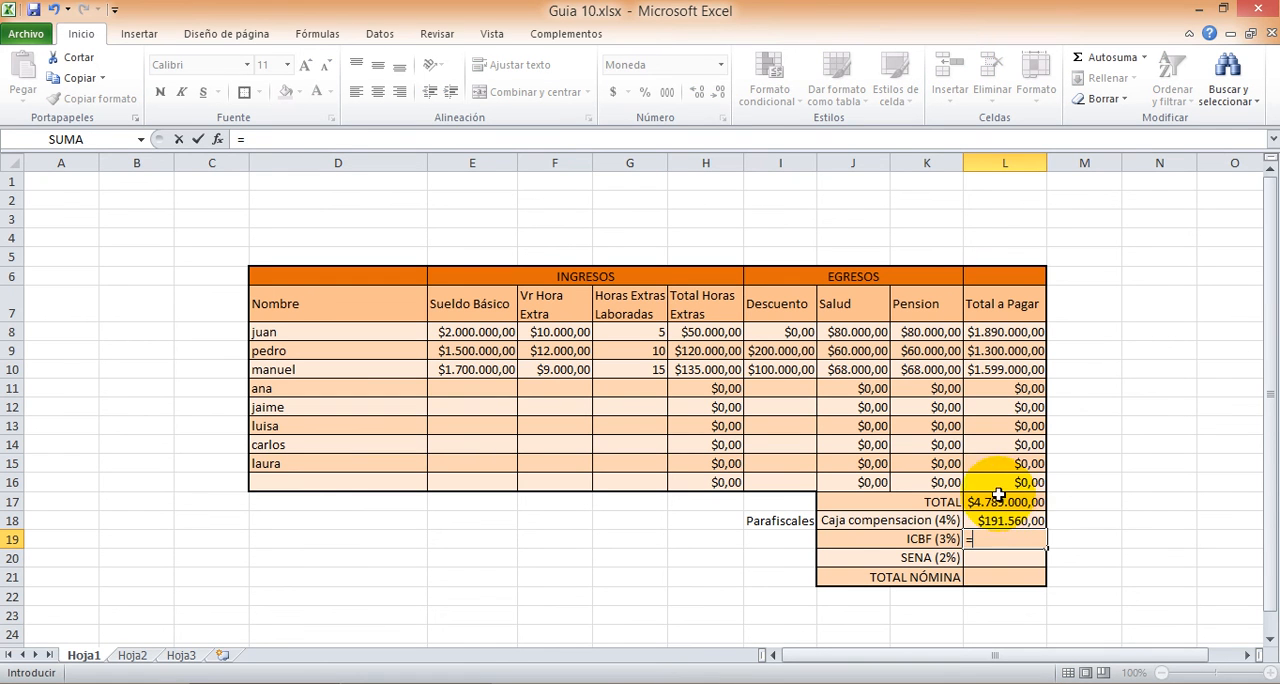
{"action": "left_click", "coordinate": [995, 502]}
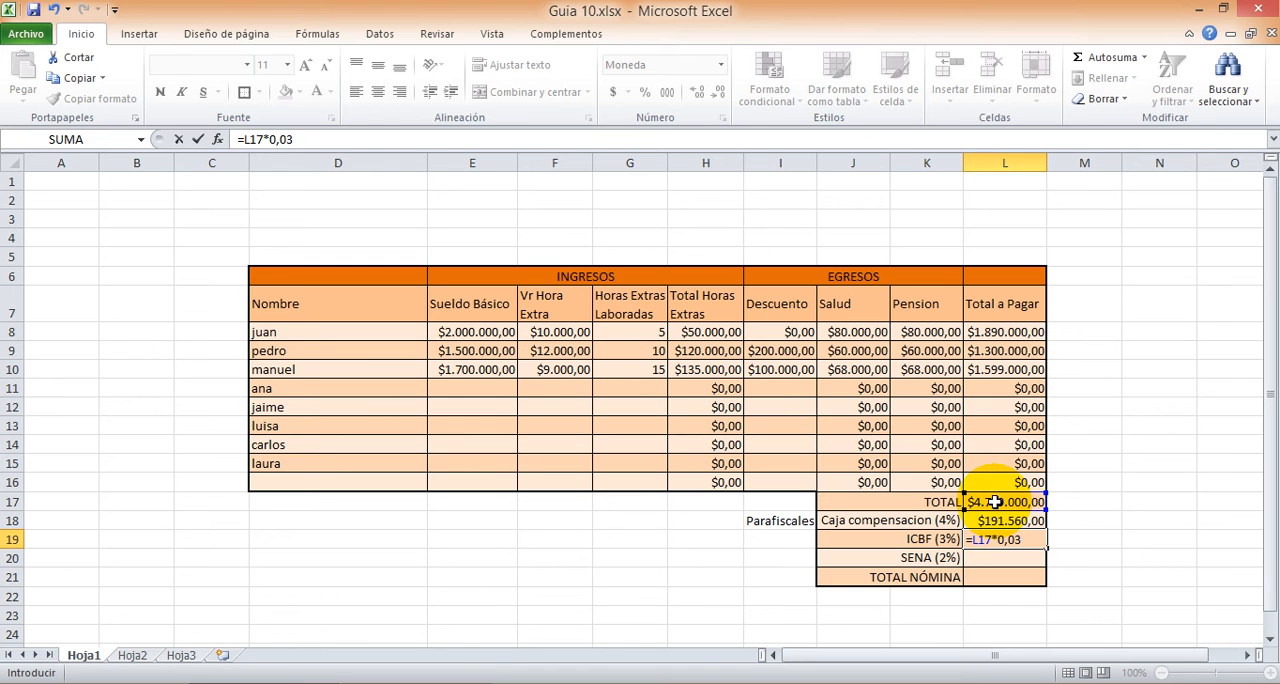
{"action": "key", "text": "Return"}
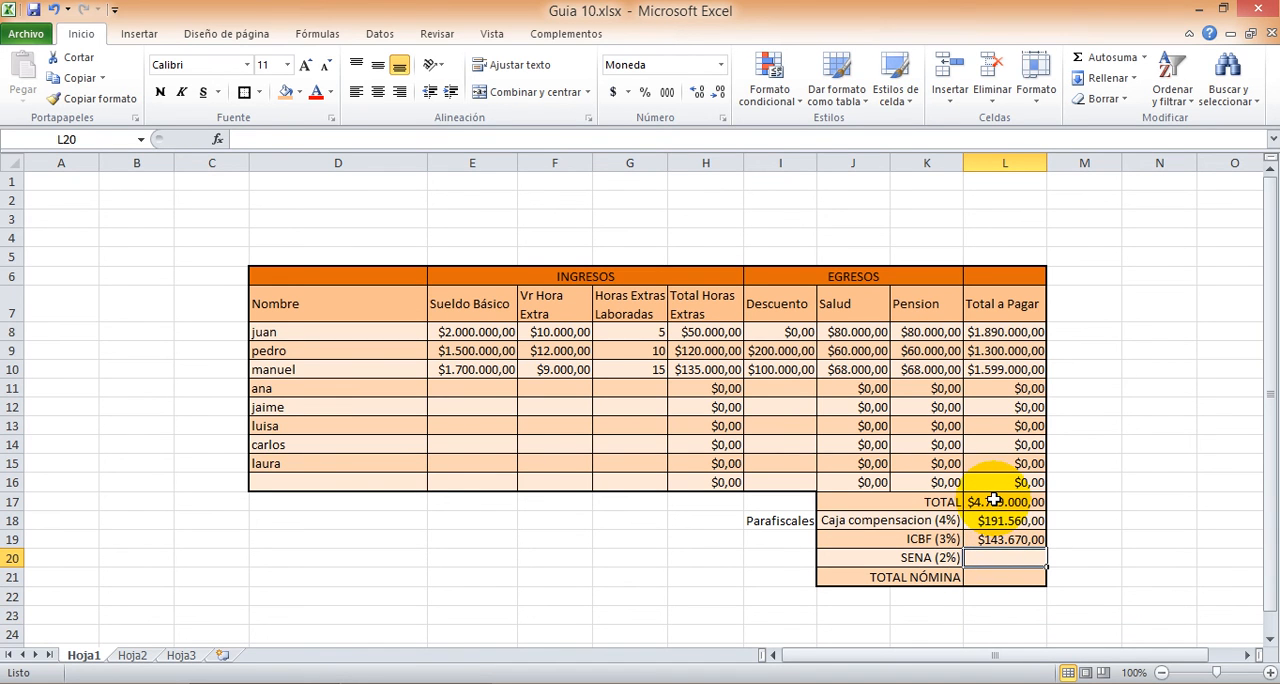
Step: Calculate the SENA (2%) contribution in cell L20 with the formula =L17*0,02
{"action": "type", "text": "="}
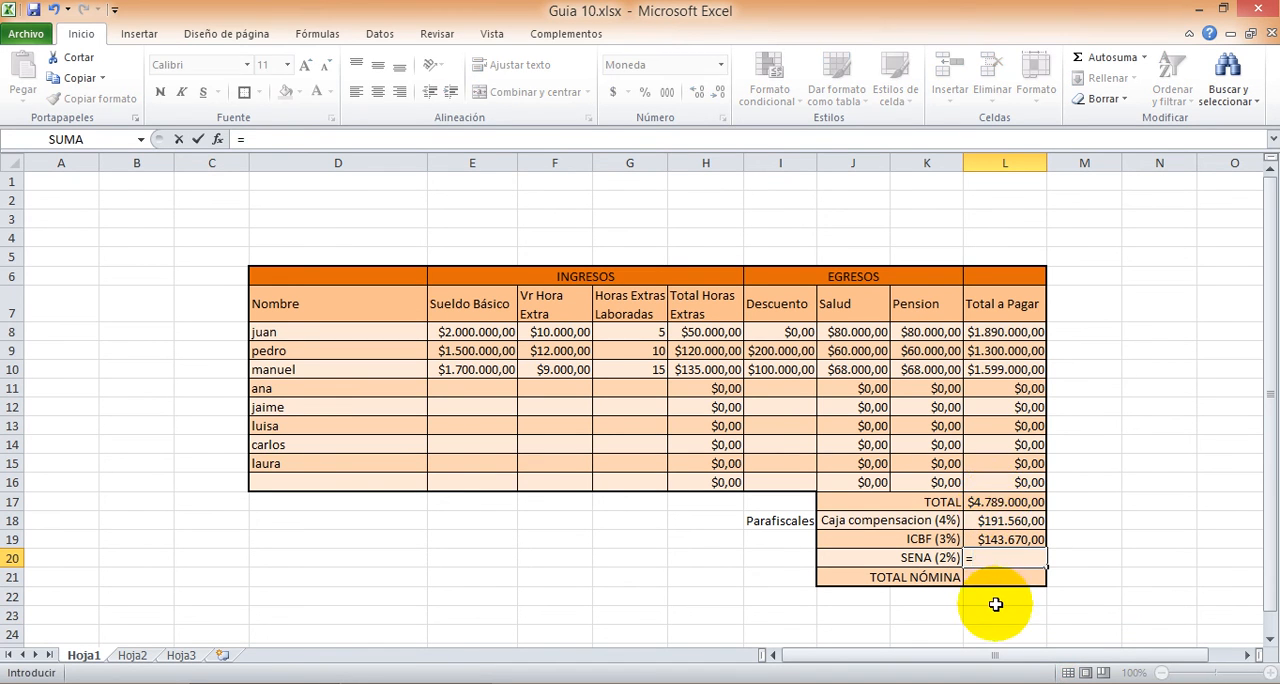
{"action": "left_click", "coordinate": [978, 505]}
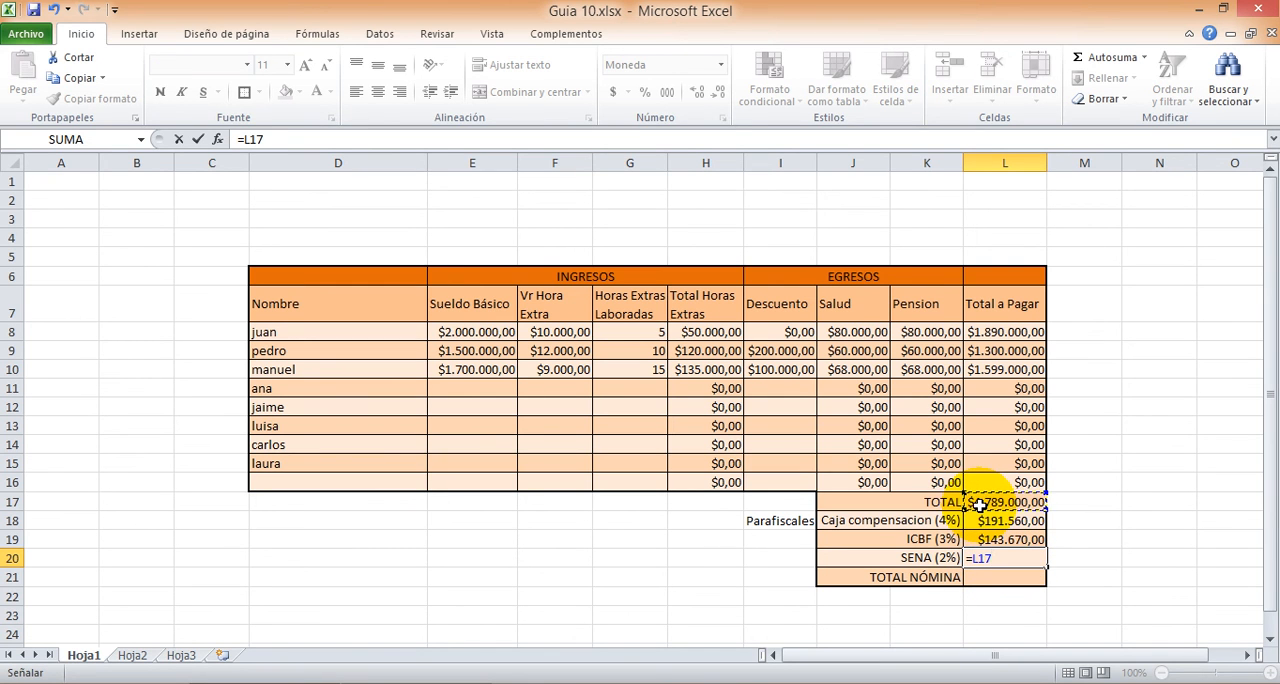
{"action": "type", "text": "*0,02"}
{"action": "key", "text": "Return"}
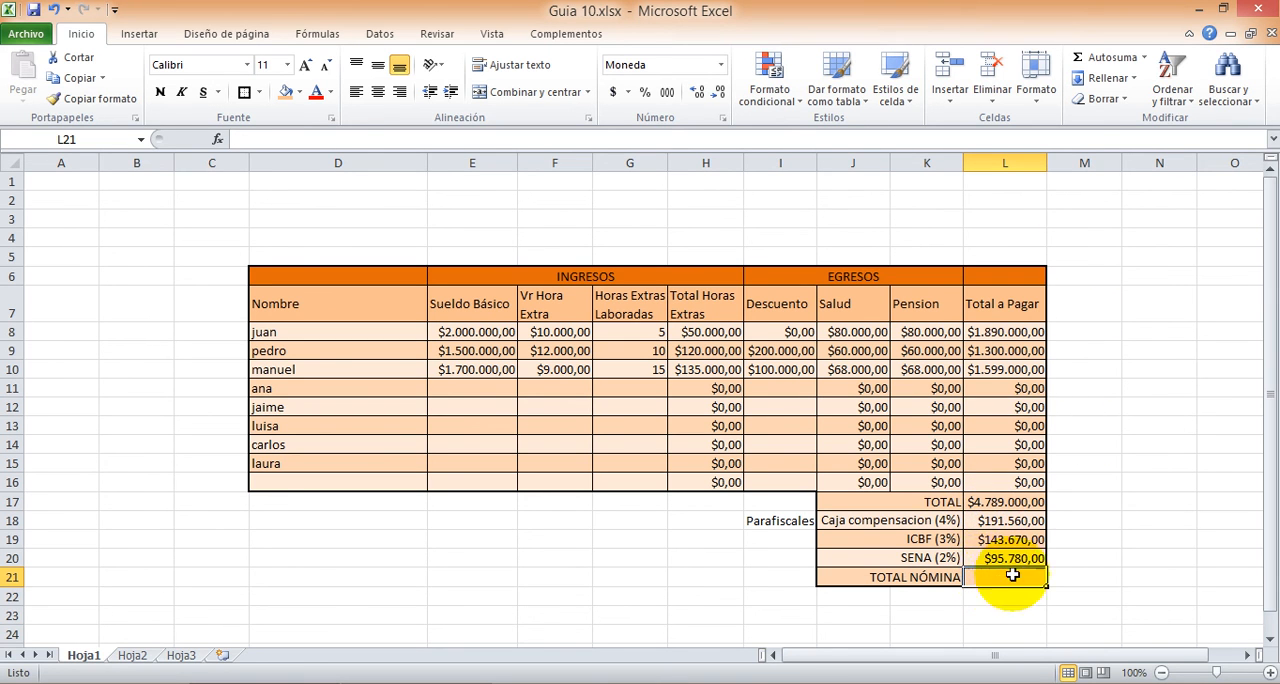
Step: Sum the payroll total and the three Parafiscales into the TOTAL NÓMINA cell L21 with =SUMA(L17:L20)
{"action": "left_click", "coordinate": [1110, 58]}
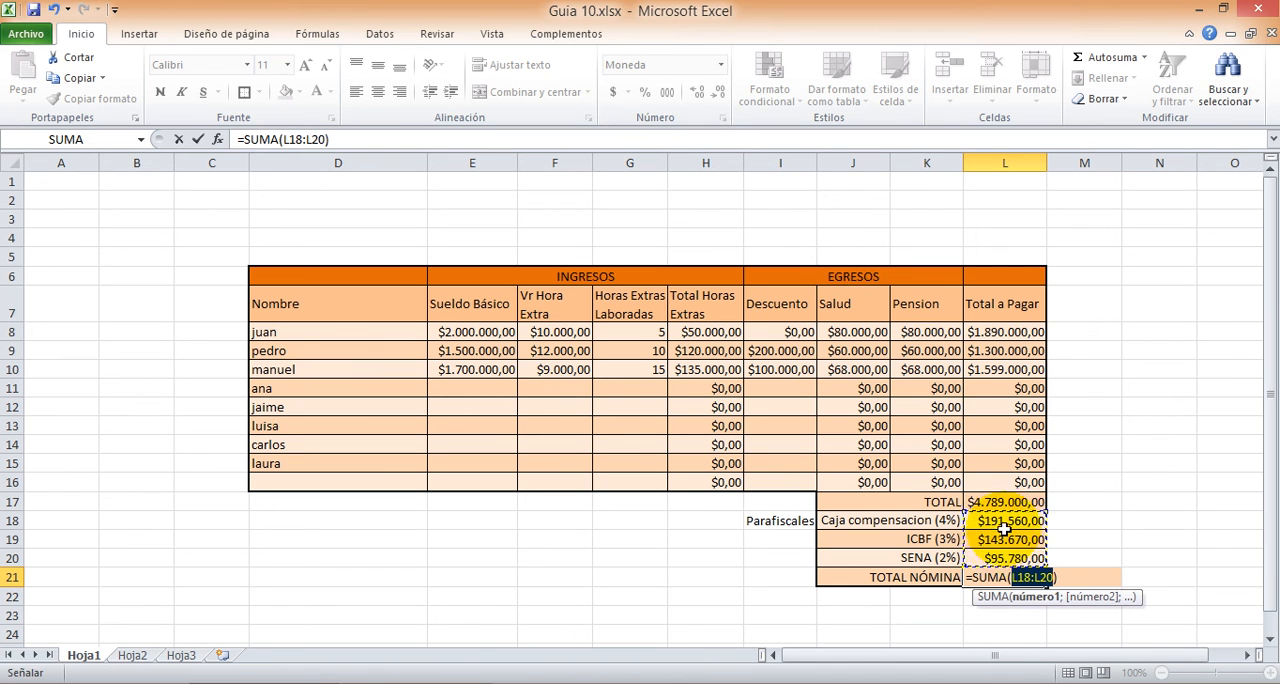
{"action": "left_click_drag", "start_coordinate": [997, 503], "coordinate": [1013, 560]}
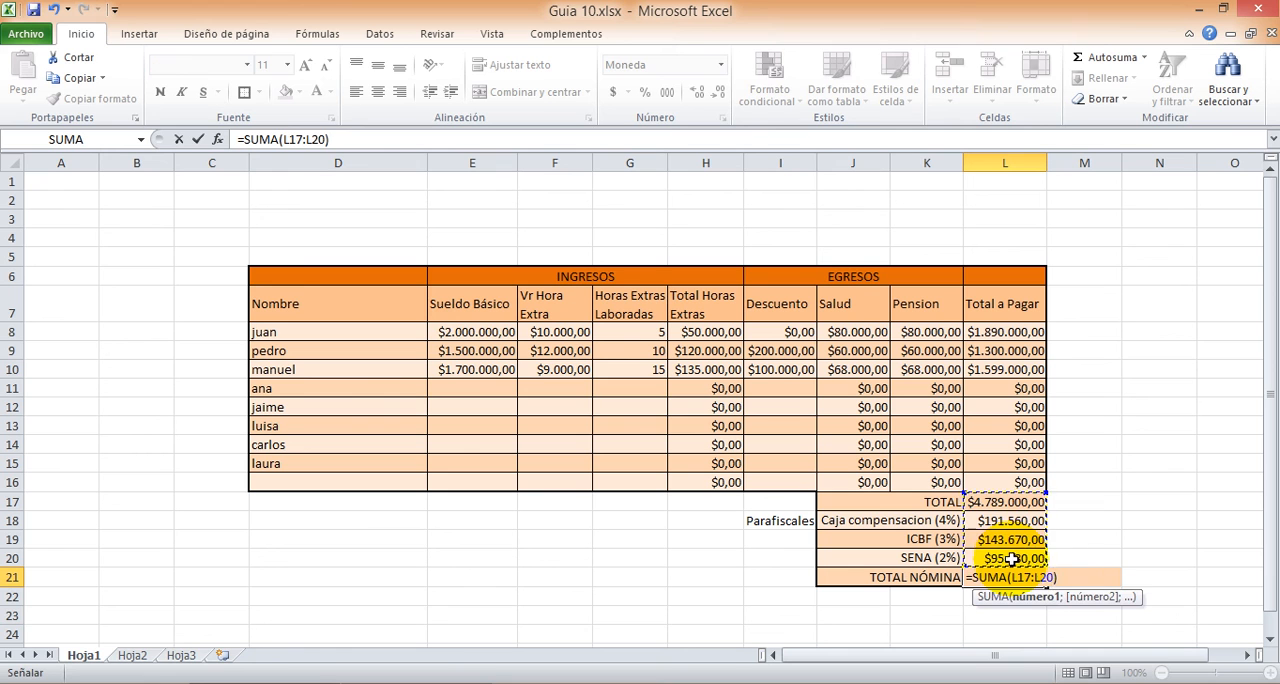
{"action": "key", "text": "Return"}
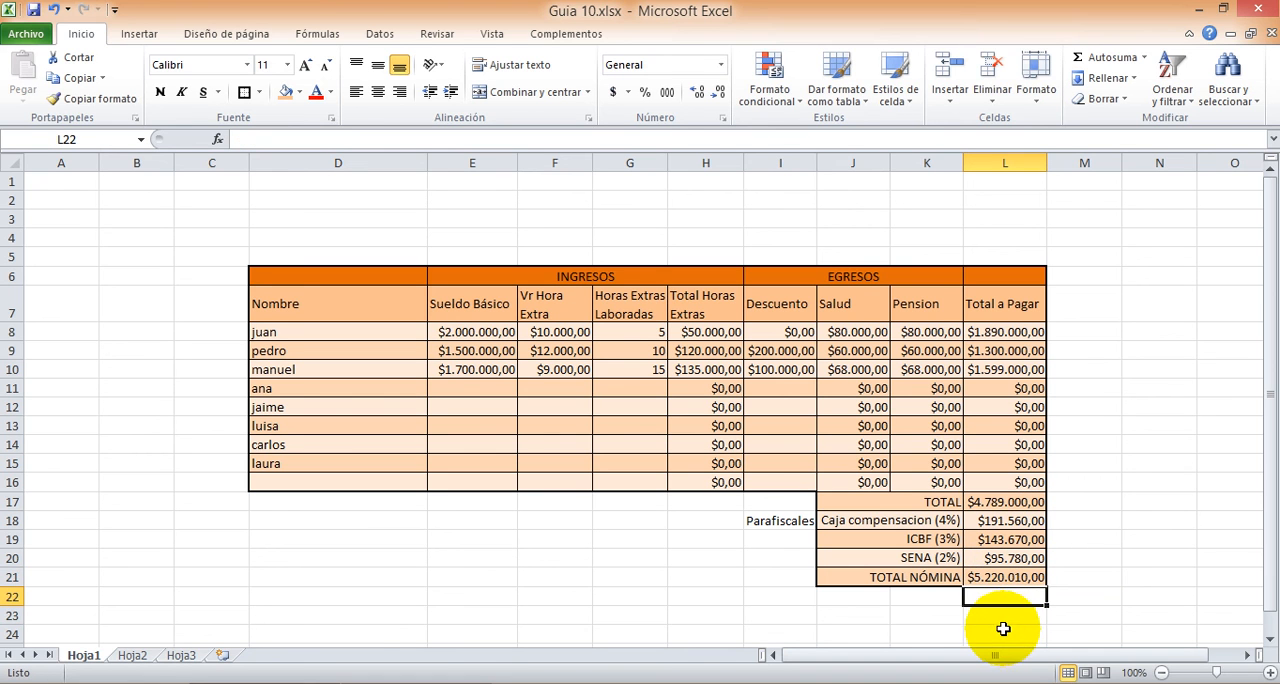
{"action": "left_click", "coordinate": [910, 615]}
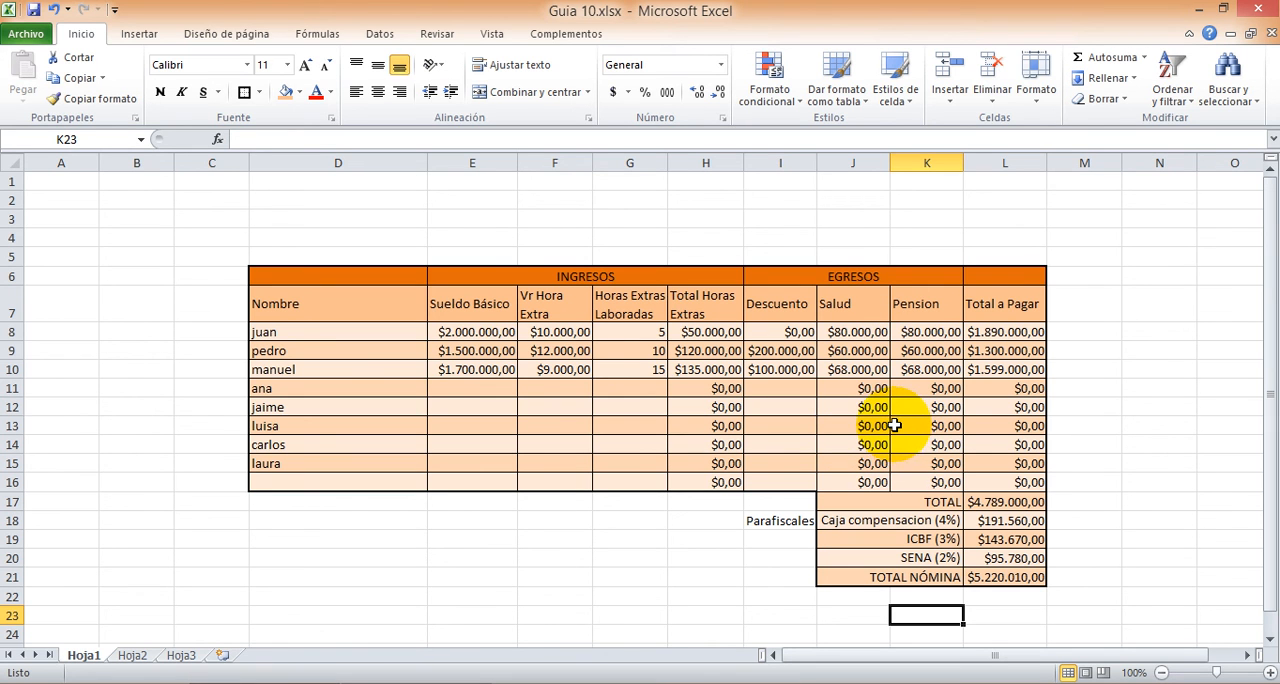
Step: Open Hoja2 and examine the ALMACEN "LA CORONA" invoice, including its merged header and the Vr. TOTAL column
{"action": "left_click", "coordinate": [134, 656]}
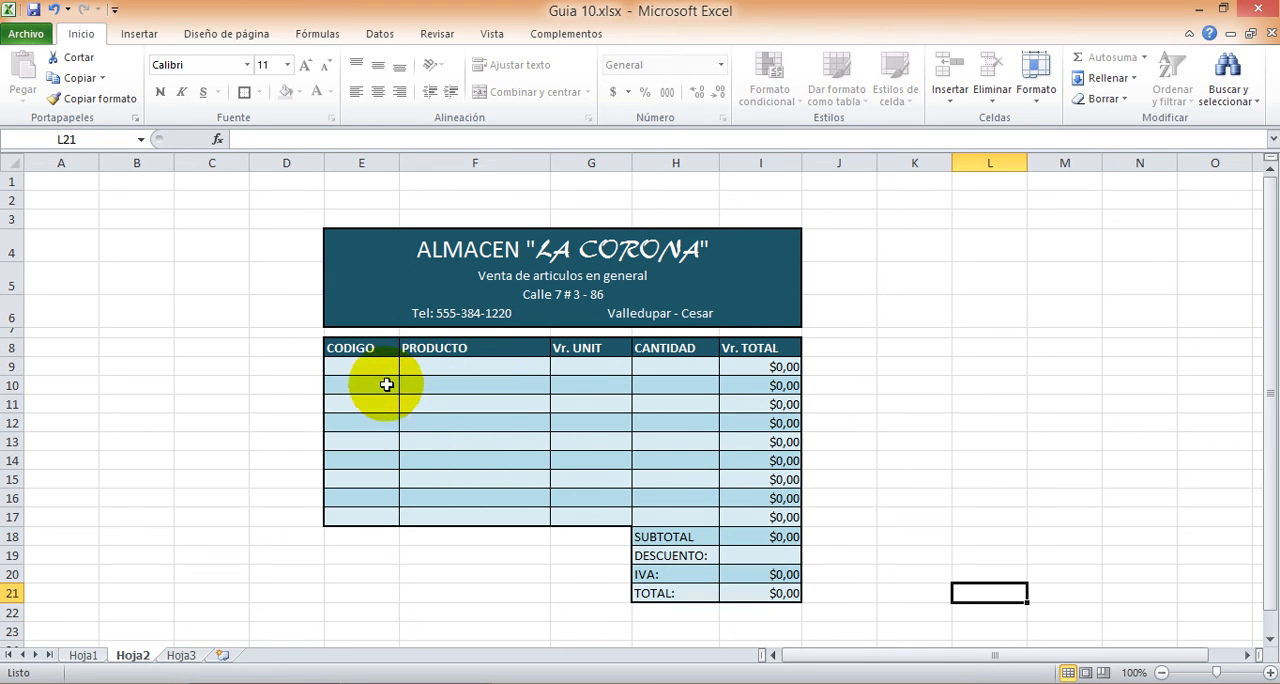
{"action": "left_click", "coordinate": [511, 274]}
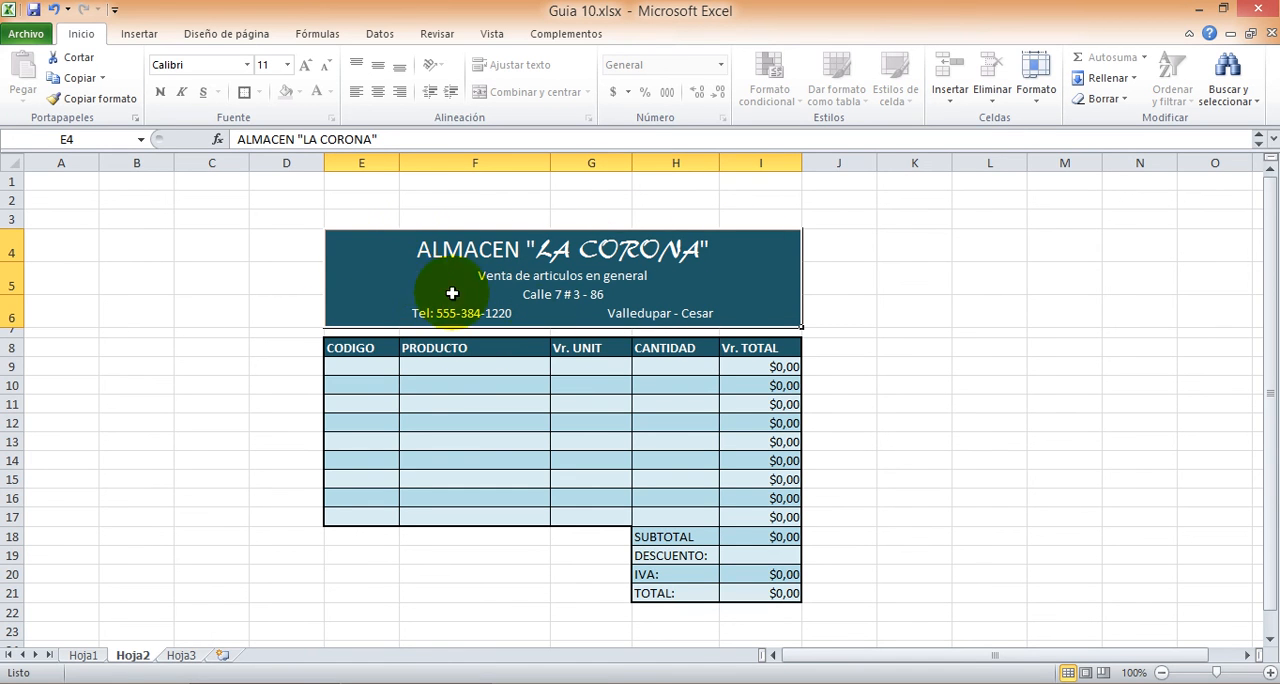
{"action": "left_click", "coordinate": [612, 405]}
{"action": "left_click", "coordinate": [700, 268]}
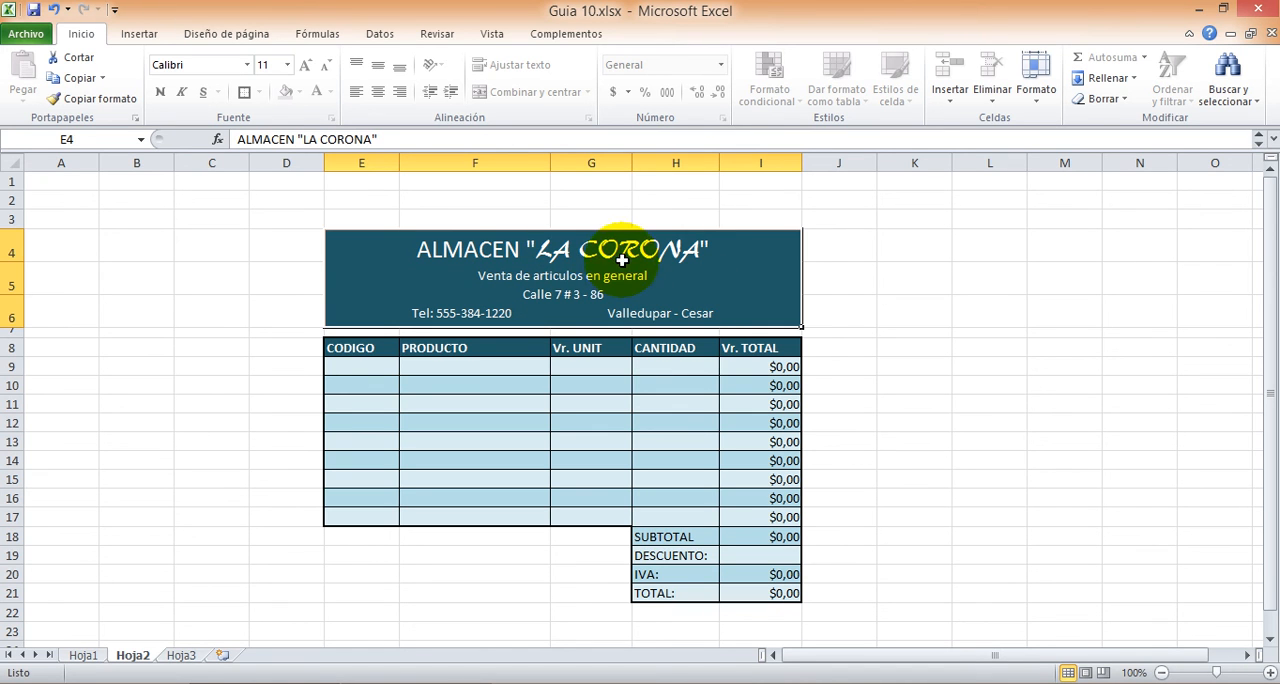
{"action": "left_click_drag", "start_coordinate": [943, 366], "coordinate": [1180, 440]}
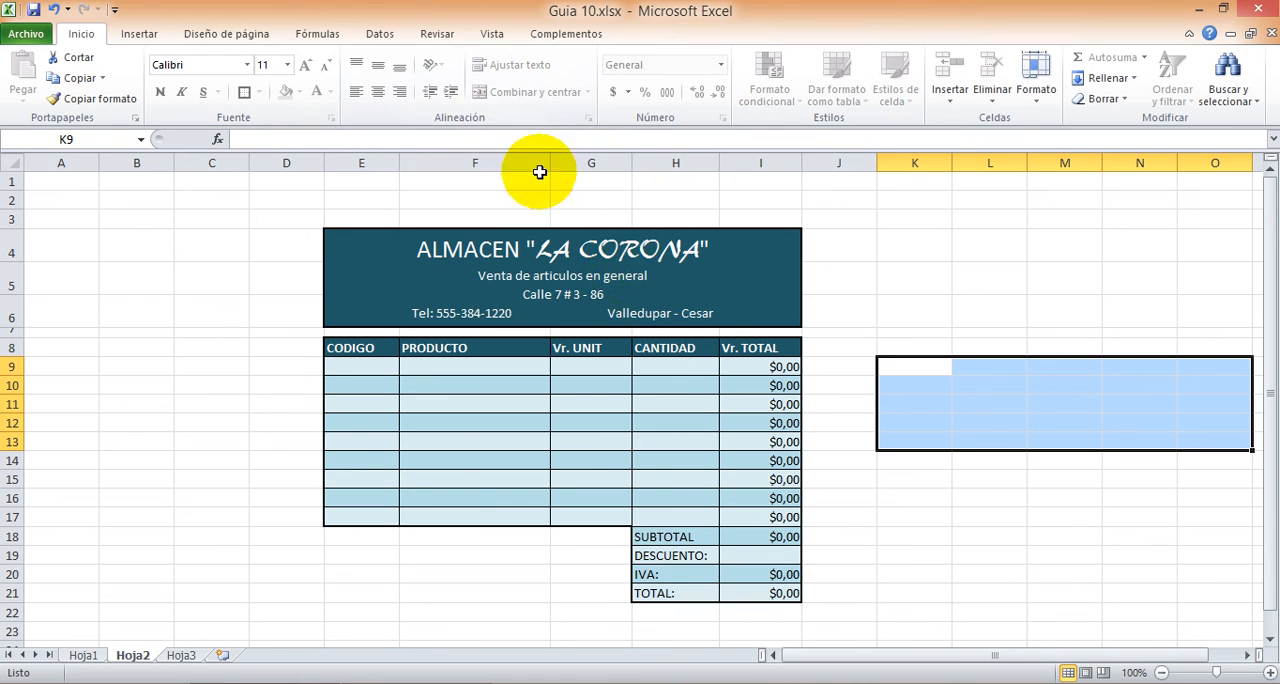
{"action": "left_click", "coordinate": [742, 368]}
{"action": "left_click_drag", "start_coordinate": [740, 368], "coordinate": [756, 384]}
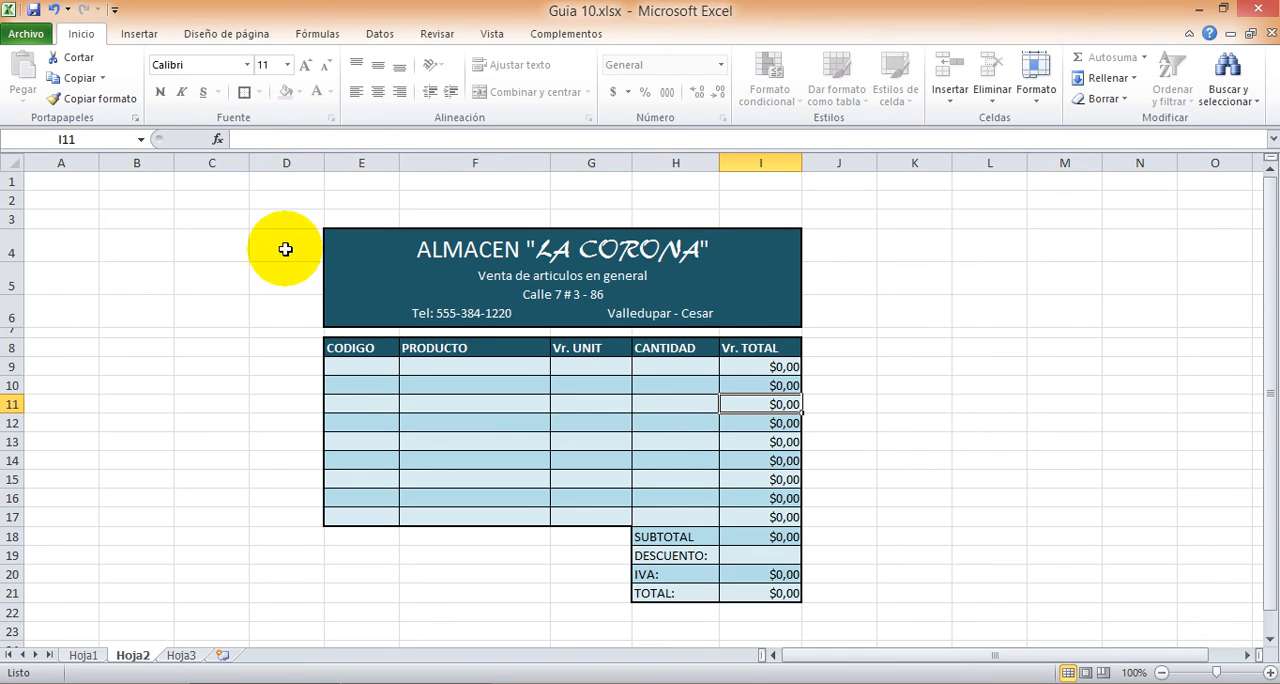
Step: On the empty sheet Hoja3, merge and center the range D3:J10 into one block
{"action": "left_click", "coordinate": [182, 656]}
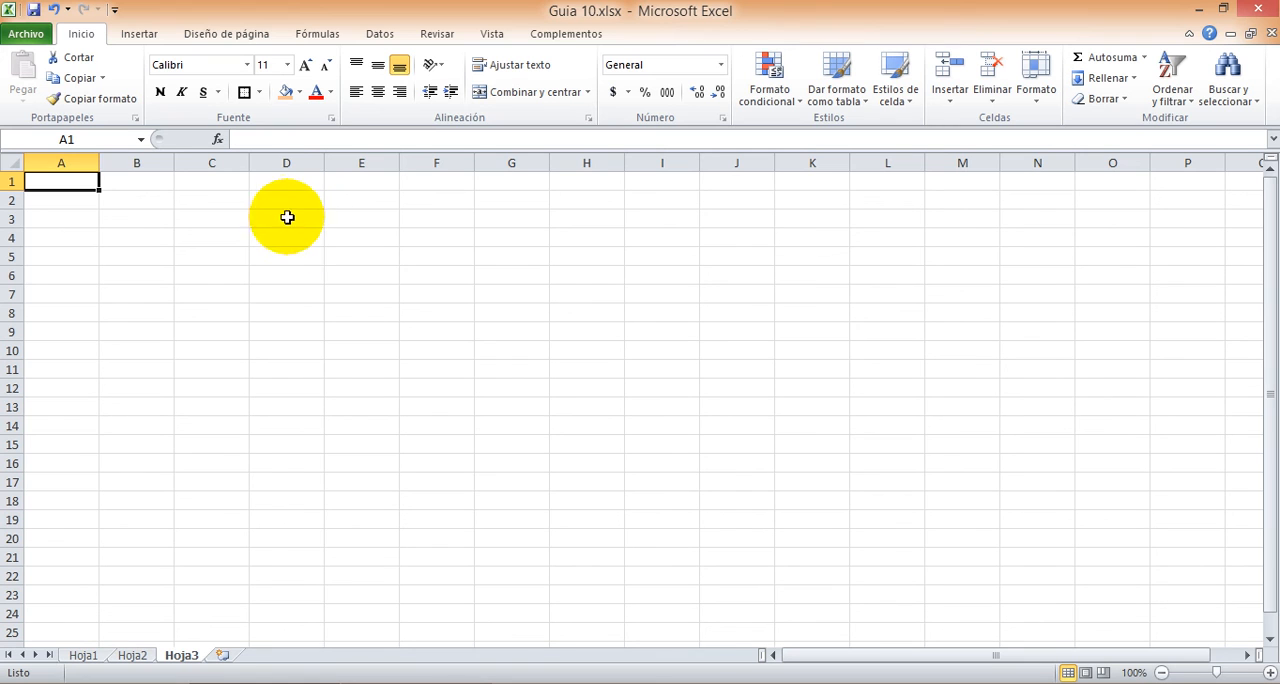
{"action": "left_click_drag", "start_coordinate": [284, 214], "coordinate": [734, 349]}
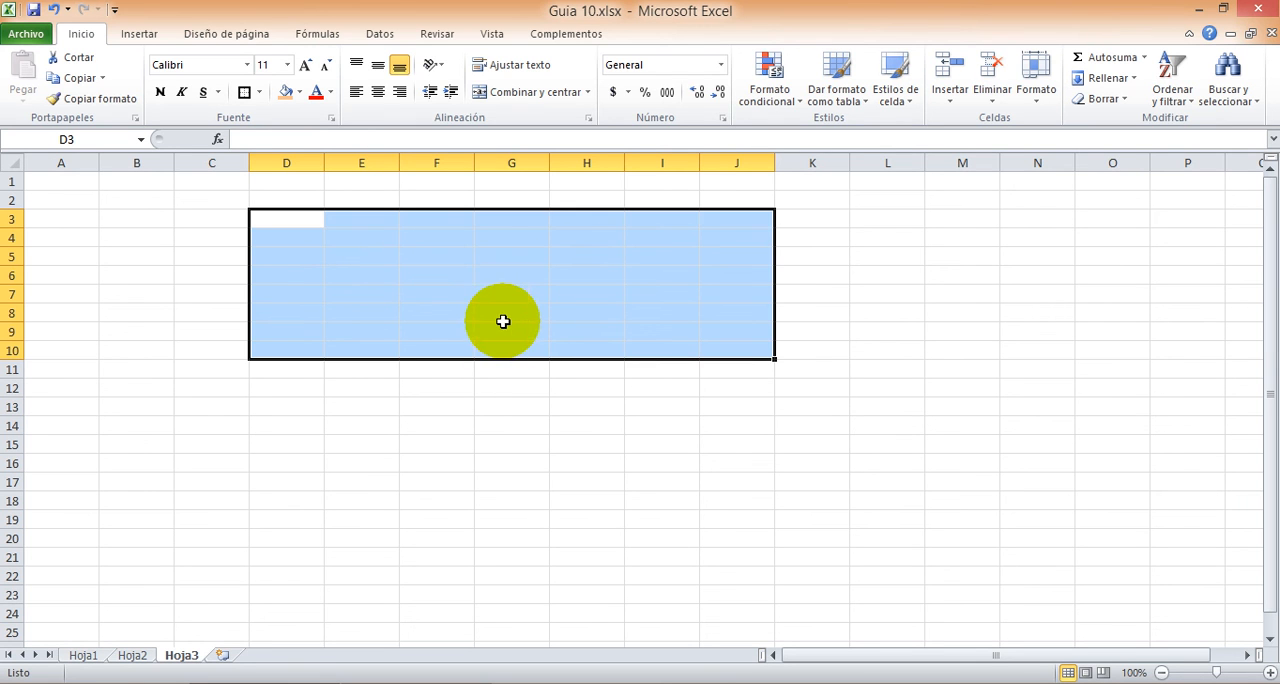
{"action": "left_click", "coordinate": [530, 92]}
{"action": "left_click", "coordinate": [606, 496]}
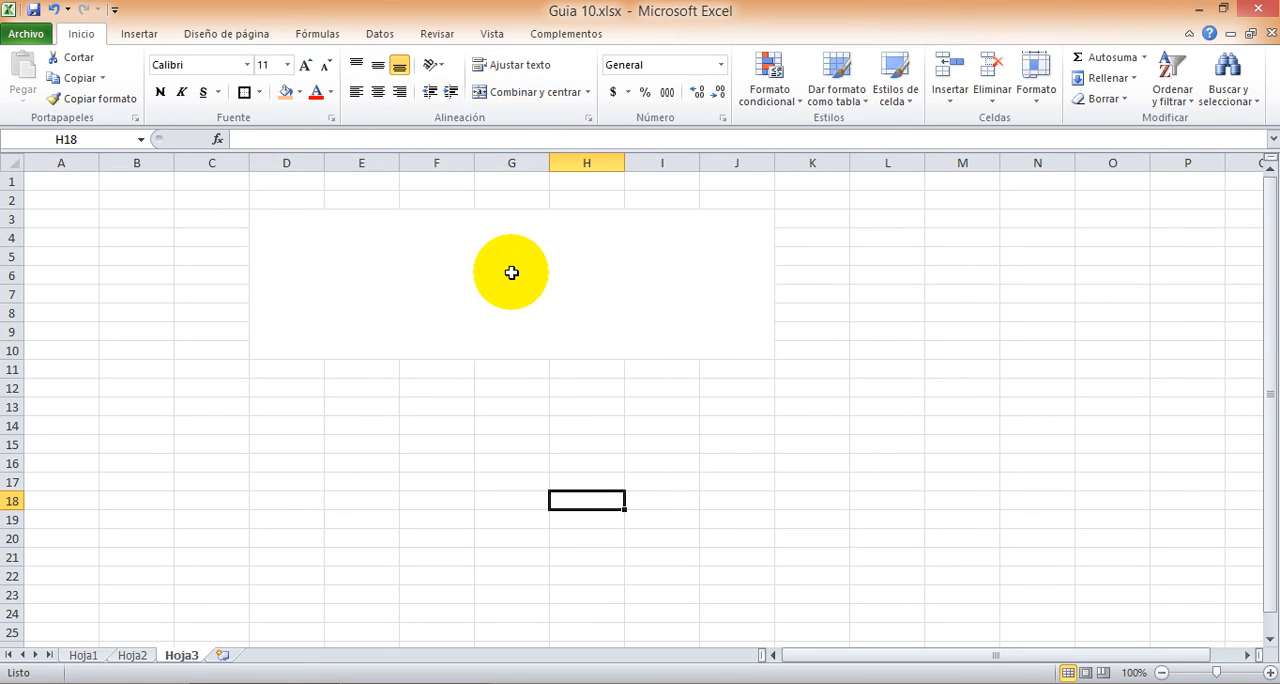
{"action": "left_click", "coordinate": [498, 278]}
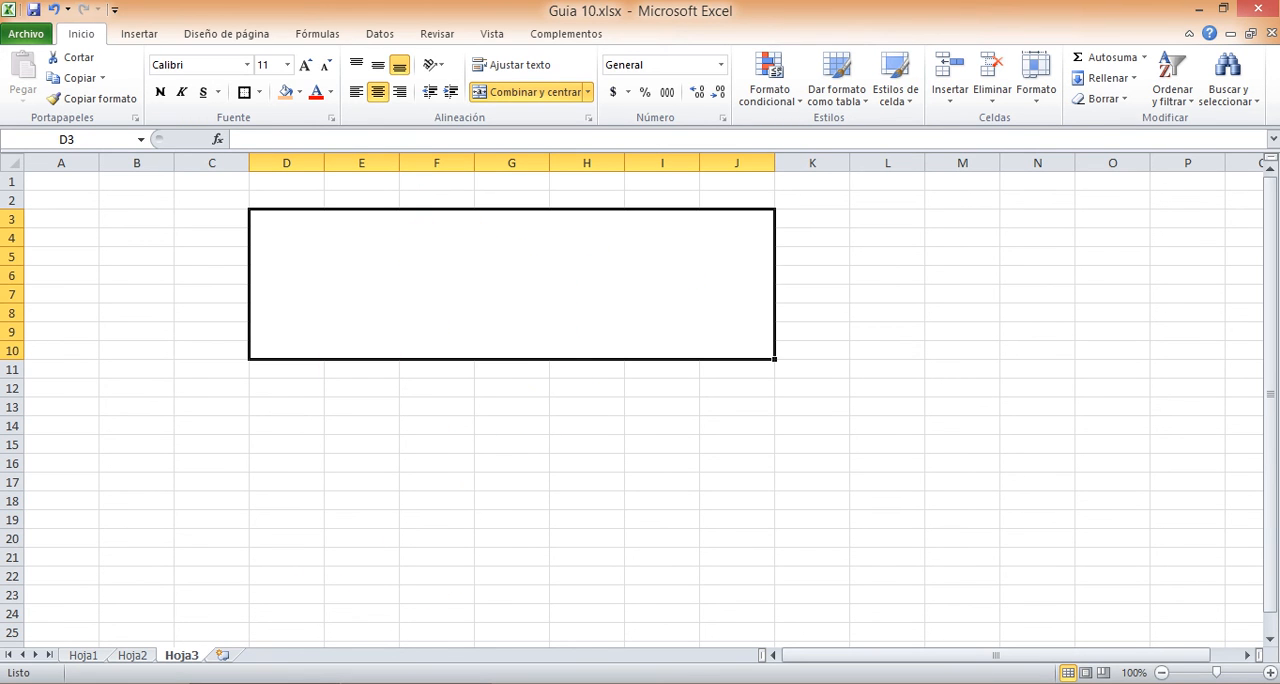
Step: Return to Hoja2 and fill in invoice row 9 with CODIGO 1, PRODUCTO tela, Vr. UNIT 15000 and CANTIDAD 10
{"action": "left_click", "coordinate": [138, 655]}
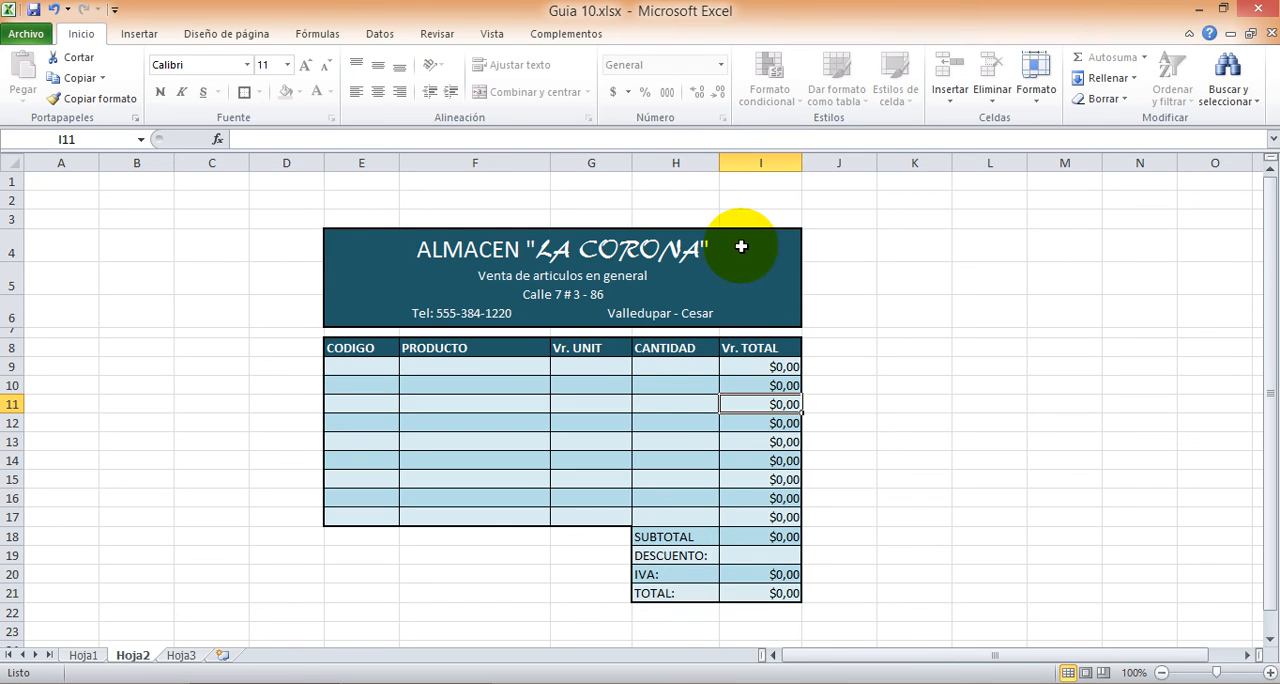
{"action": "left_click", "coordinate": [764, 296]}
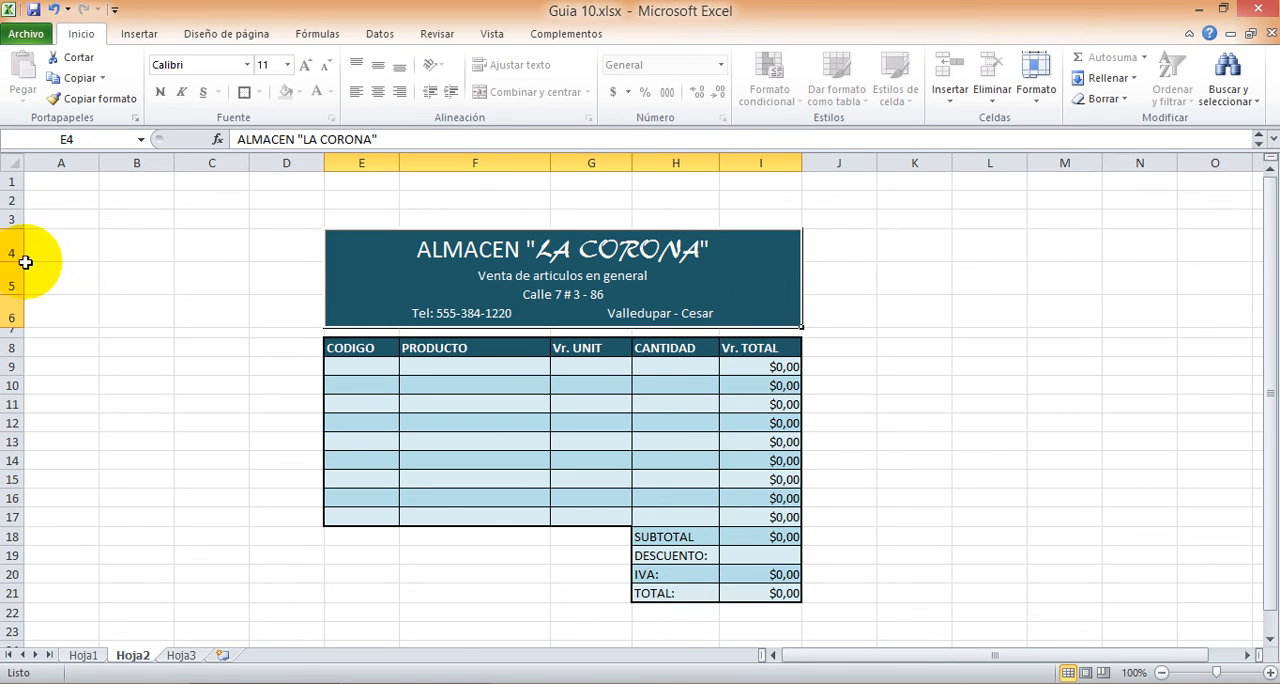
{"action": "left_click", "coordinate": [747, 368]}
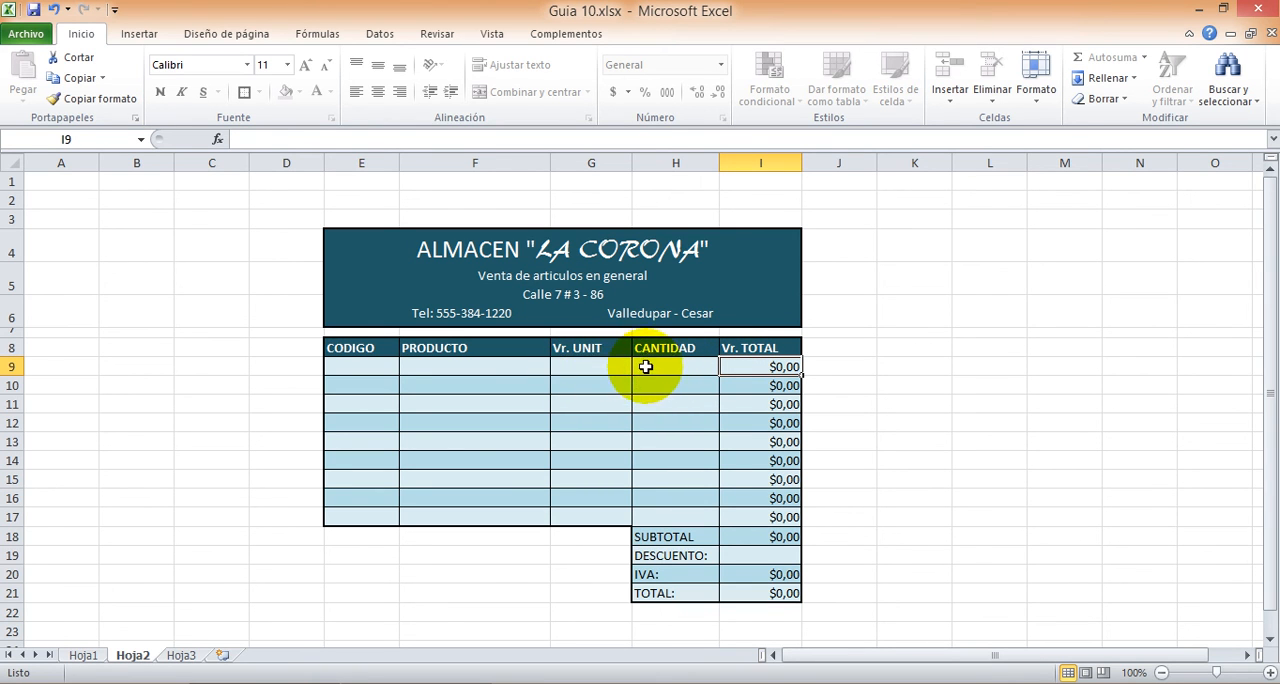
{"action": "left_click", "coordinate": [355, 366]}
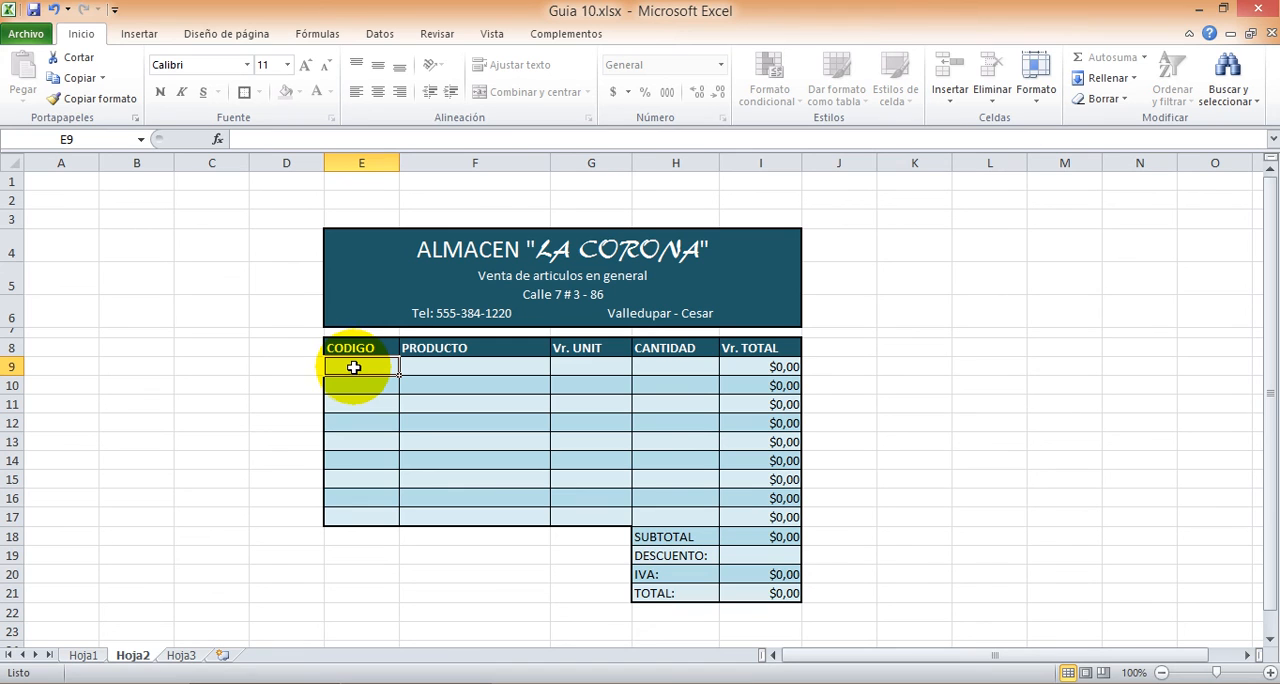
{"action": "type", "text": "1"}
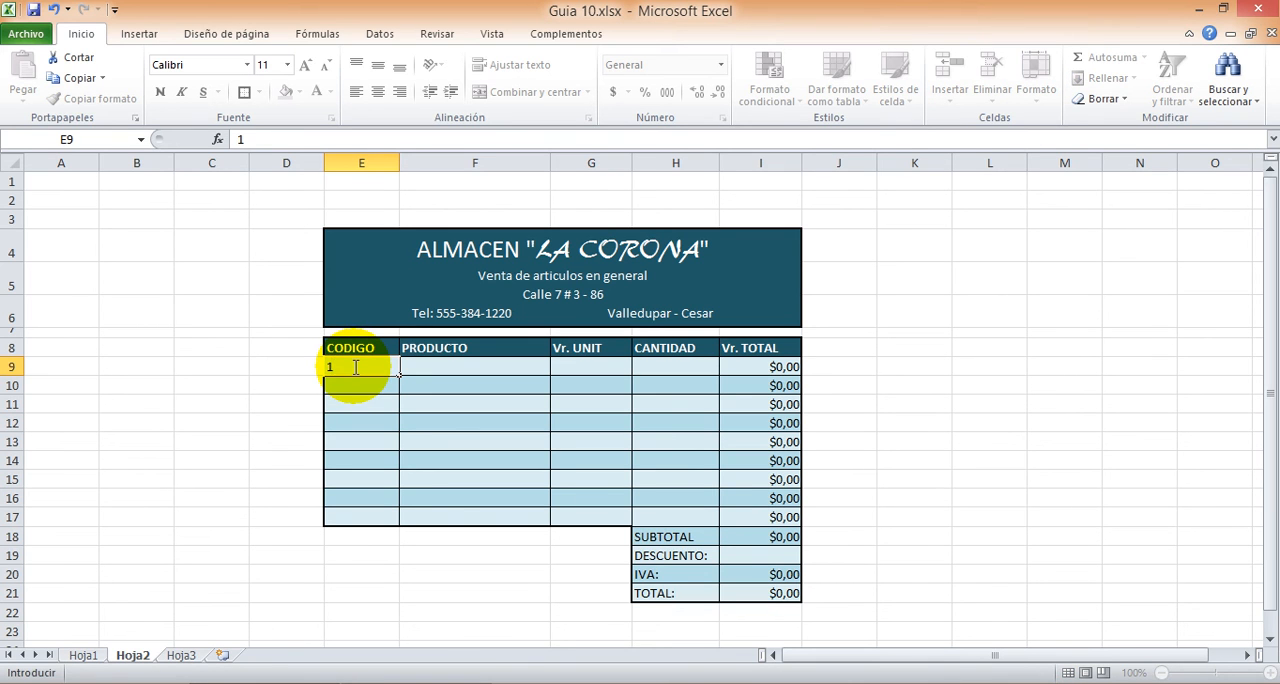
{"action": "key", "text": "Tab"}
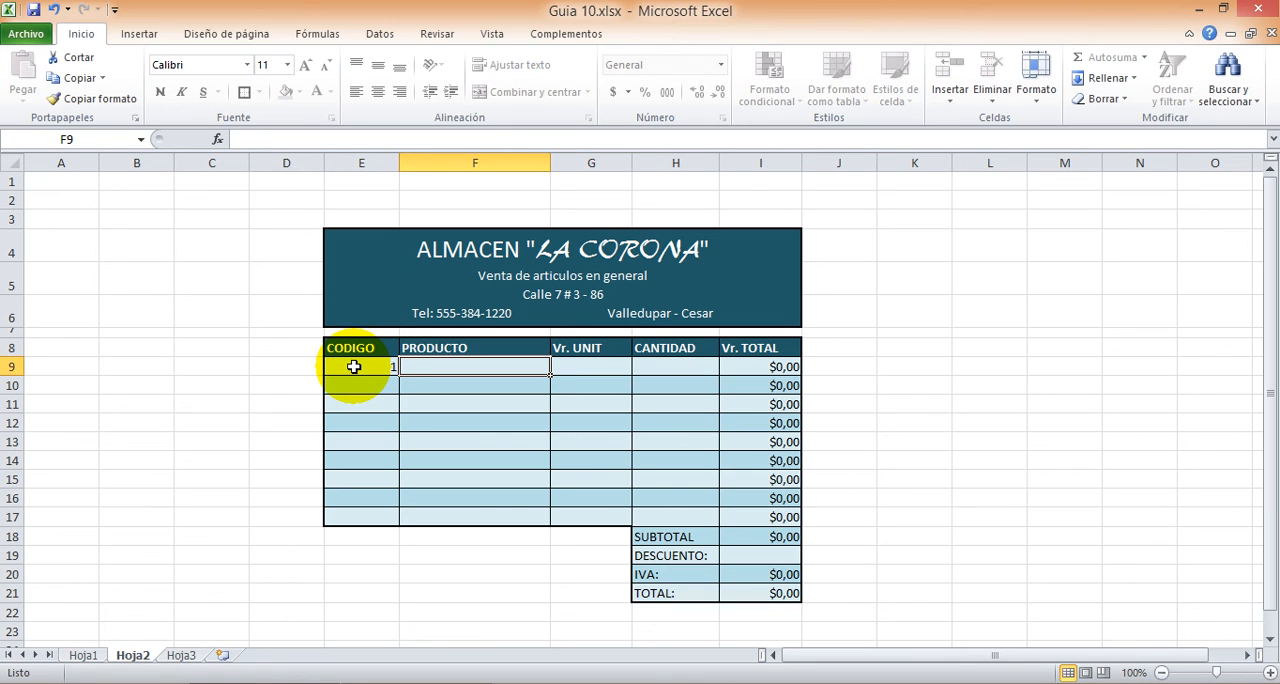
{"action": "type", "text": "tela"}
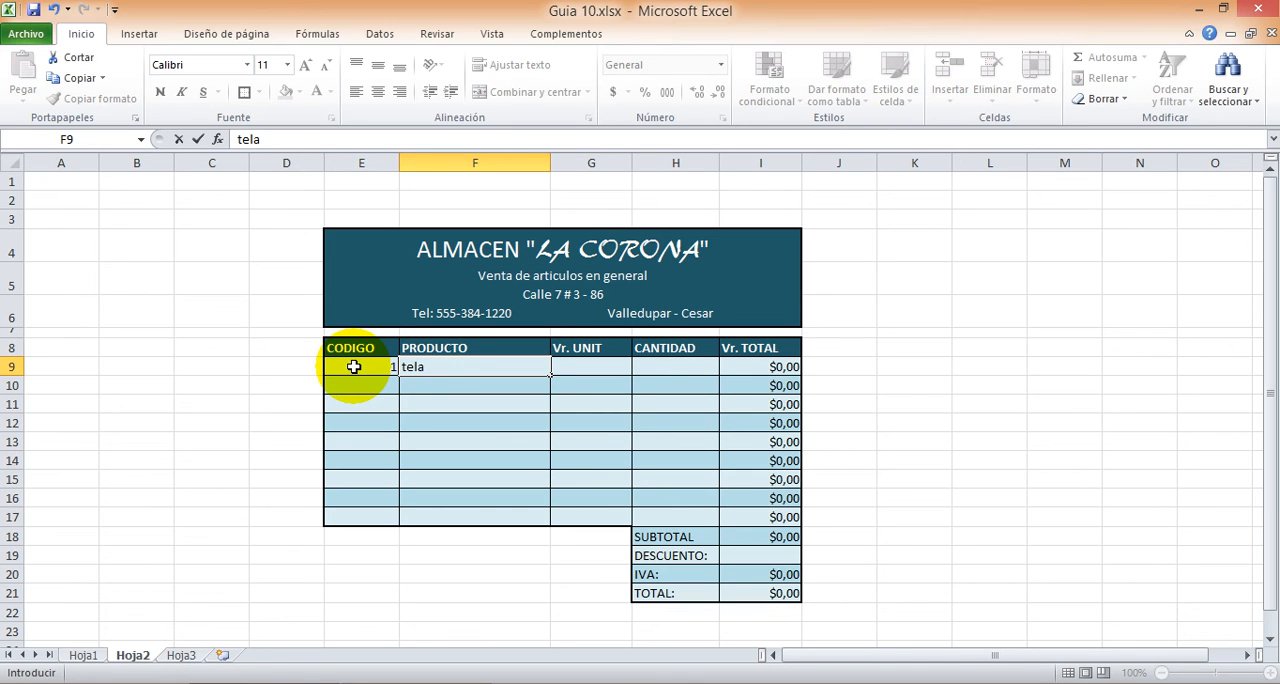
{"action": "key", "text": "Tab"}
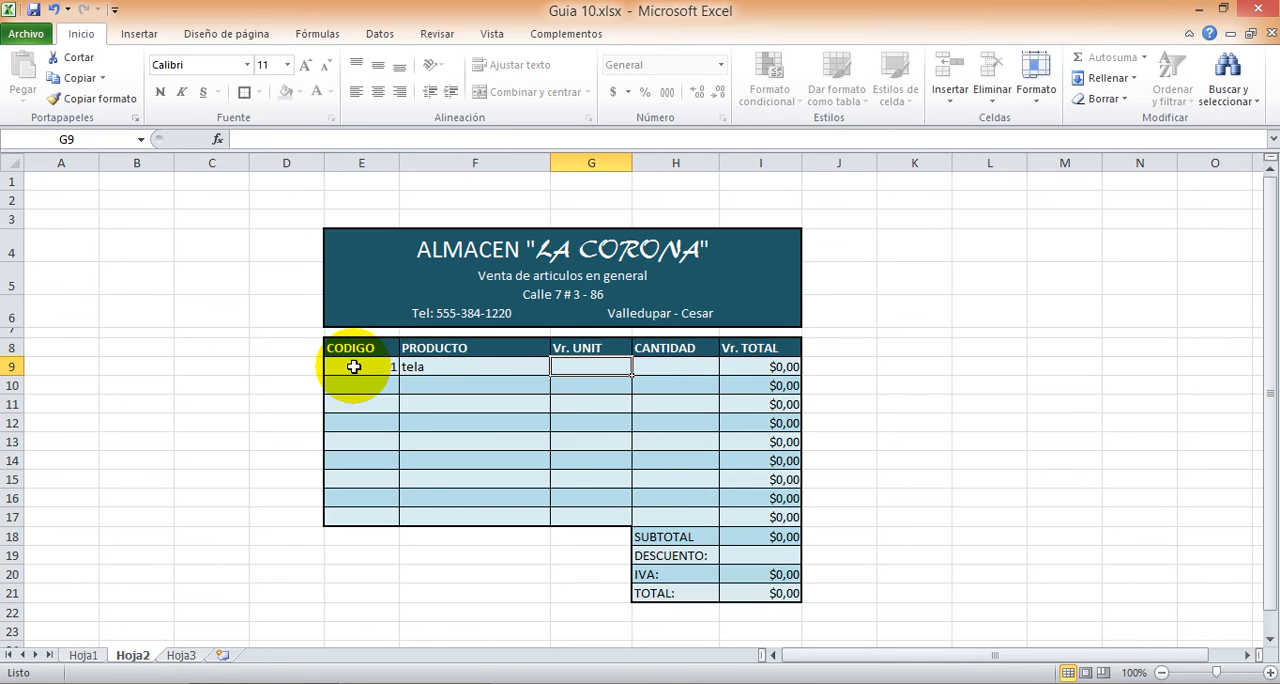
{"action": "type", "text": "1550"}
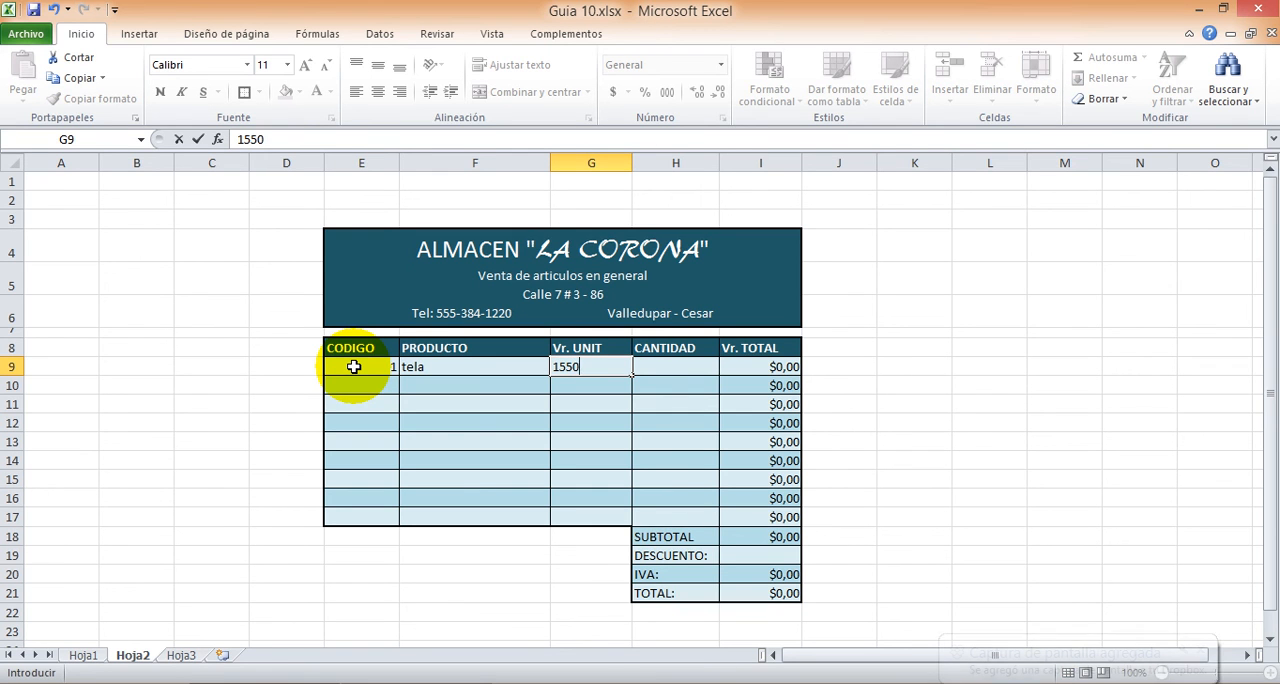
{"action": "key", "text": "BackSpace"}
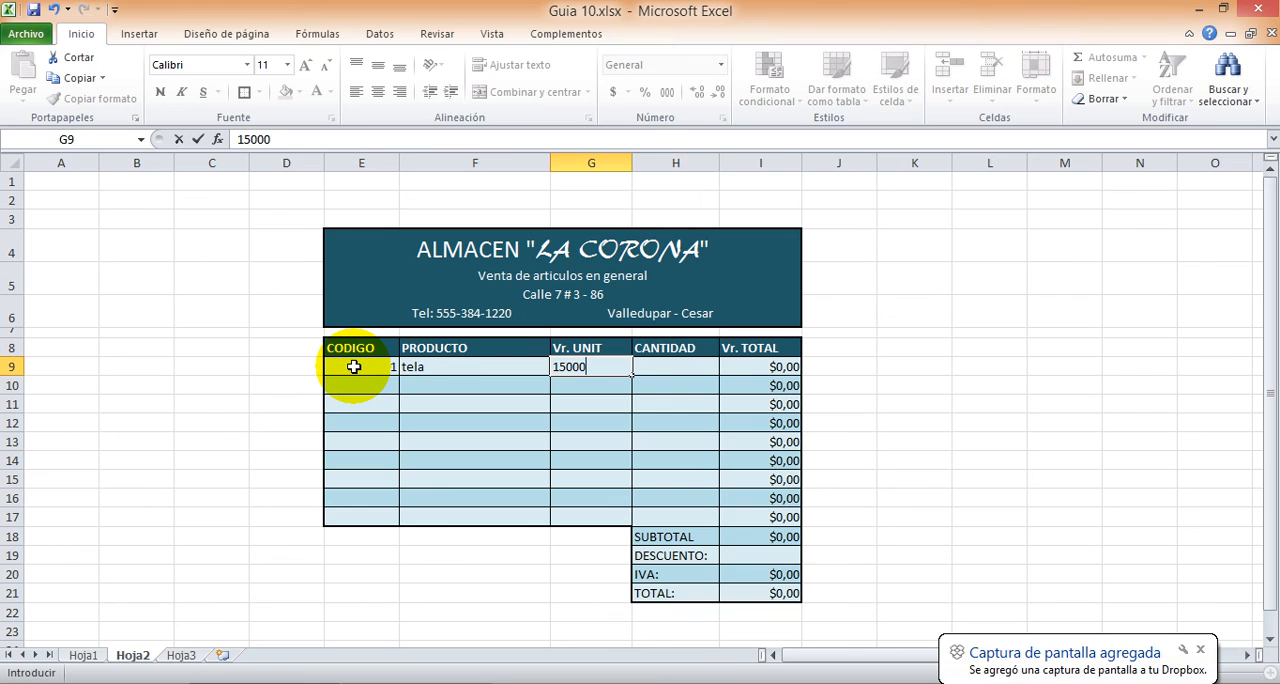
{"action": "key", "text": "Tab"}
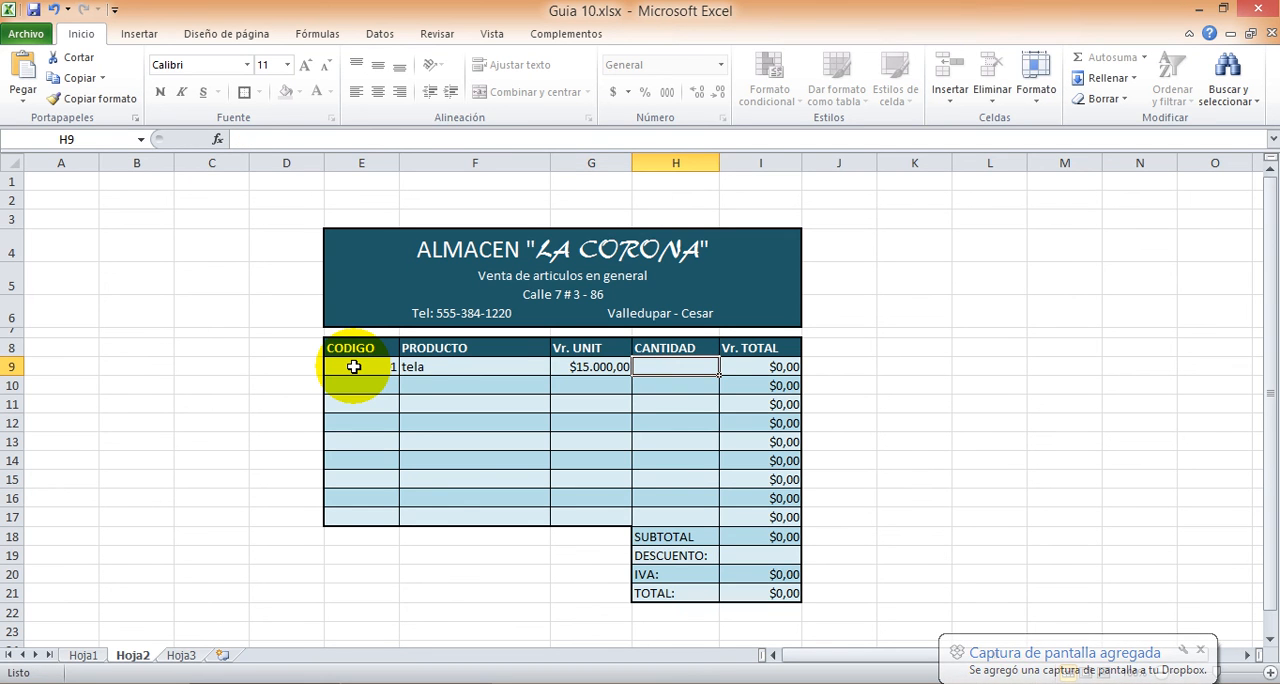
{"action": "type", "text": "10"}
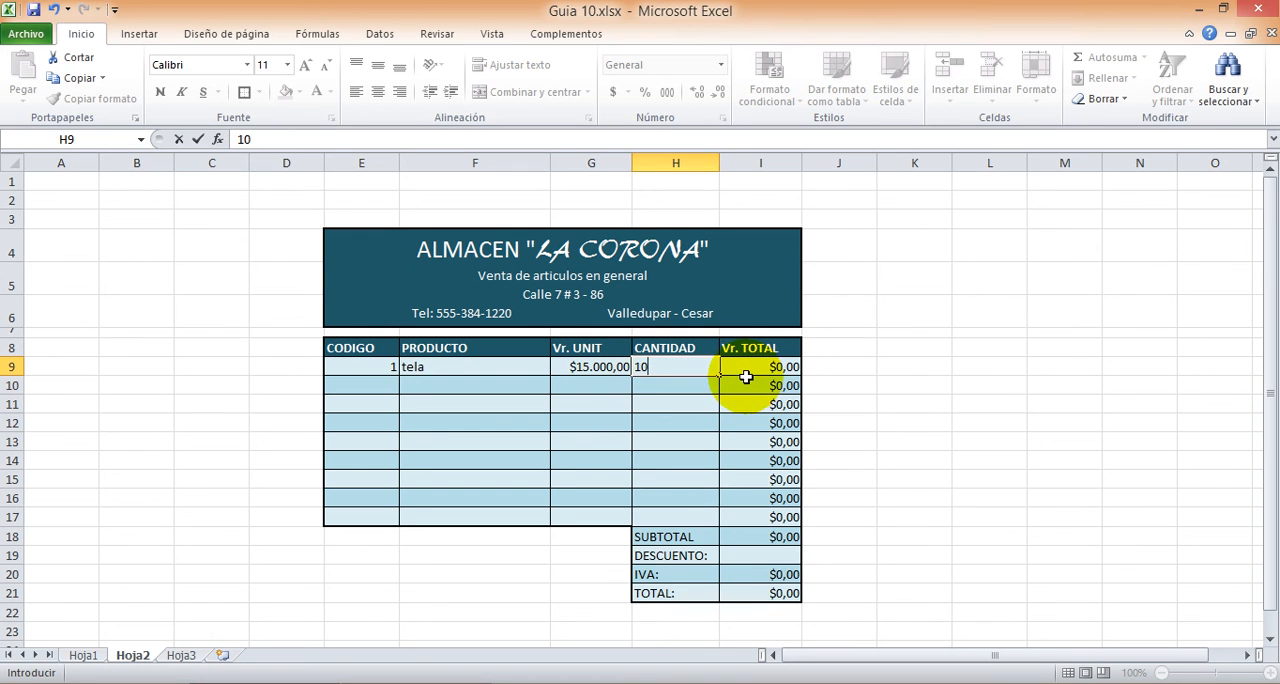
{"action": "key", "text": "Return"}
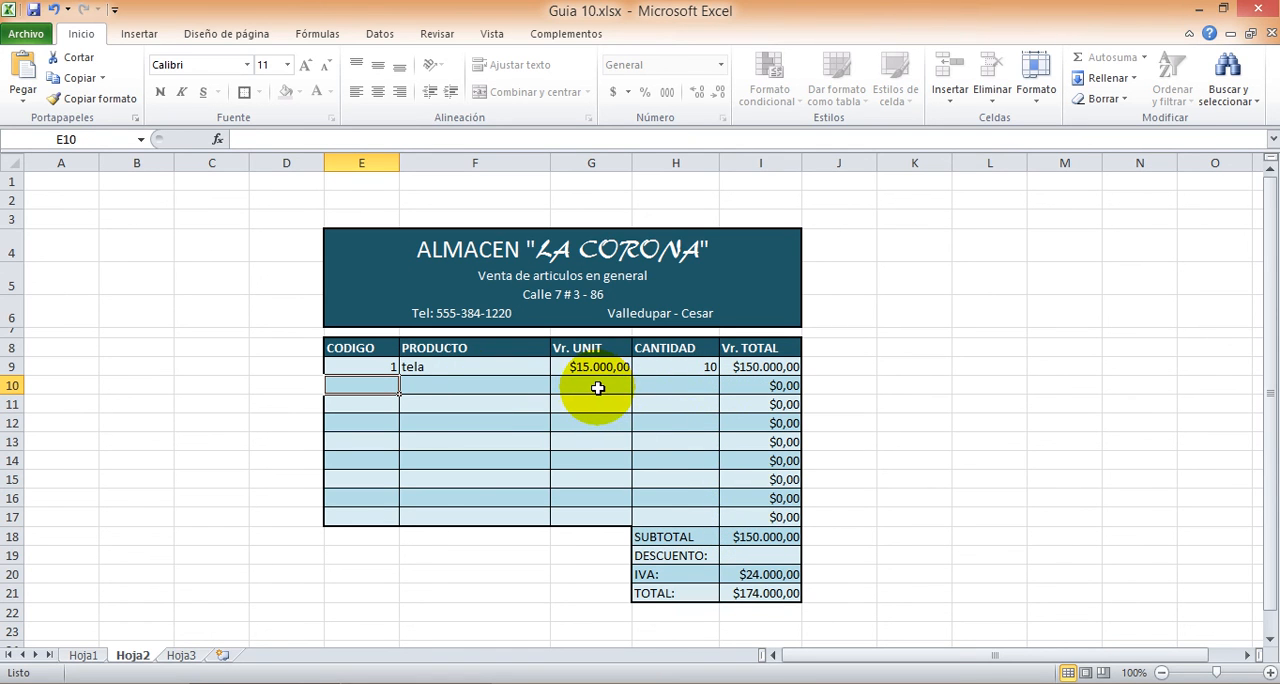
Step: Check the Vr. TOTAL cell of the tela row and the invoice's SUBTOTAL, IVA and TOTAL cells
{"action": "left_click", "coordinate": [760, 367]}
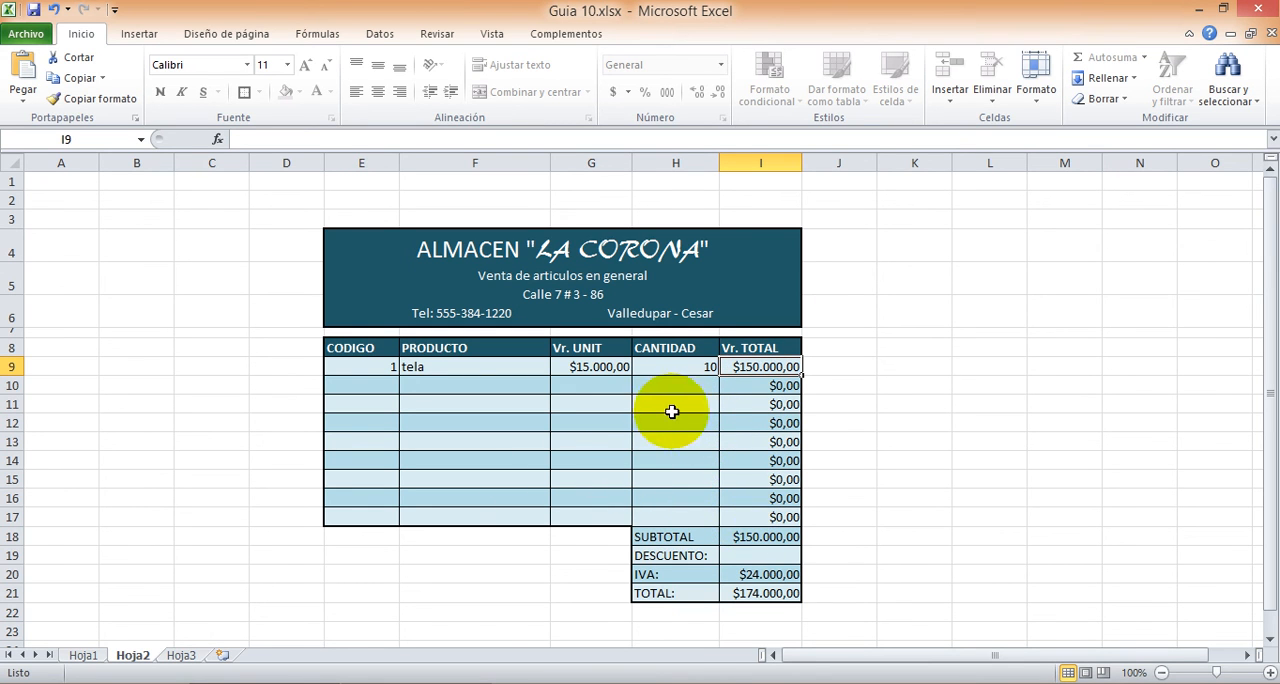
{"action": "left_click", "coordinate": [763, 538]}
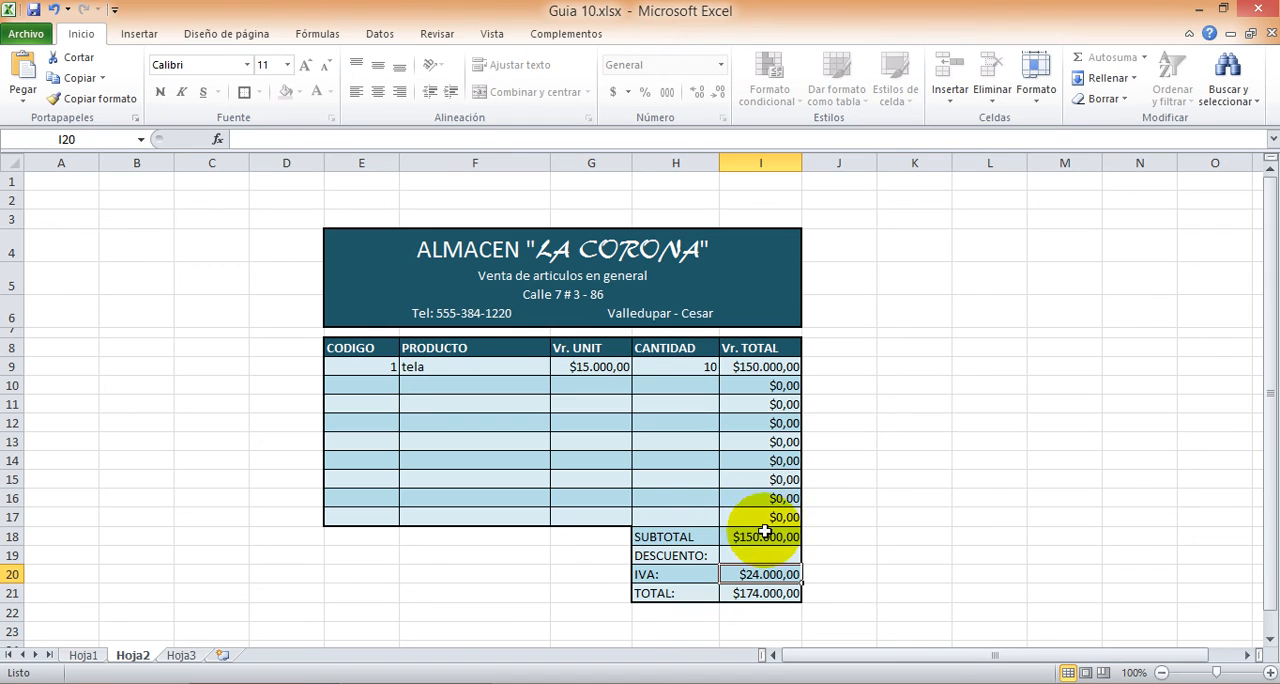
{"action": "left_click", "coordinate": [747, 594]}
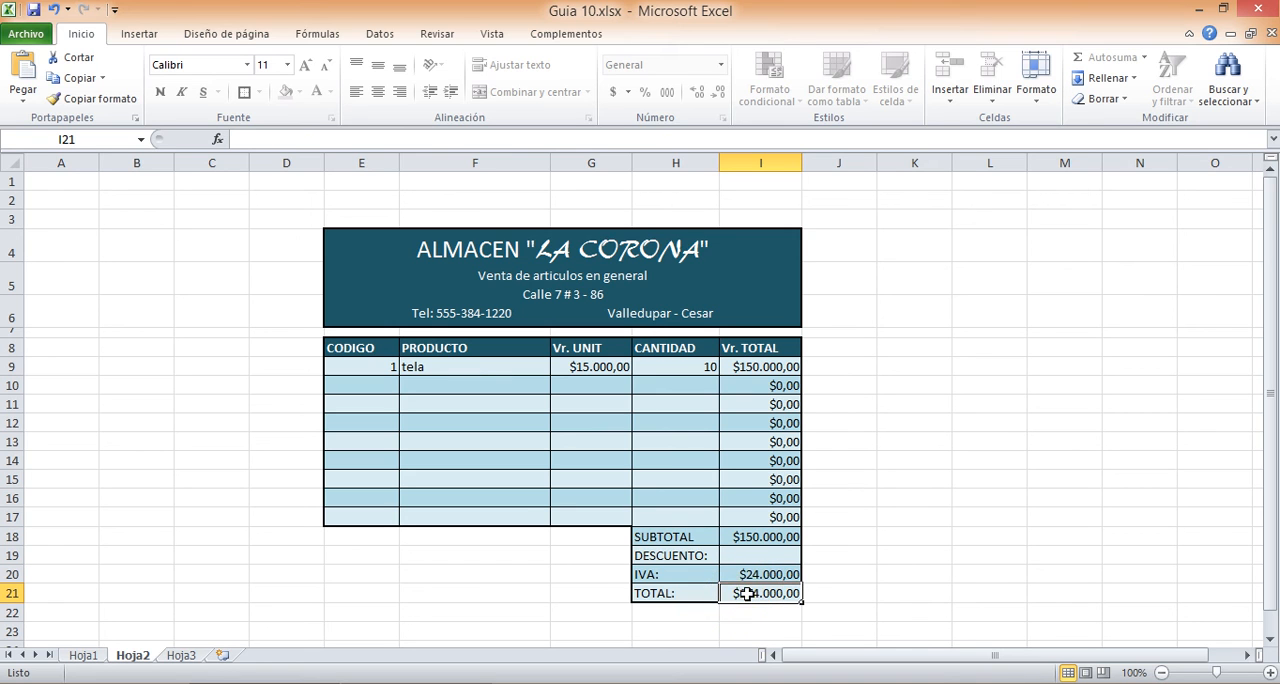
{"action": "left_click", "coordinate": [746, 537]}
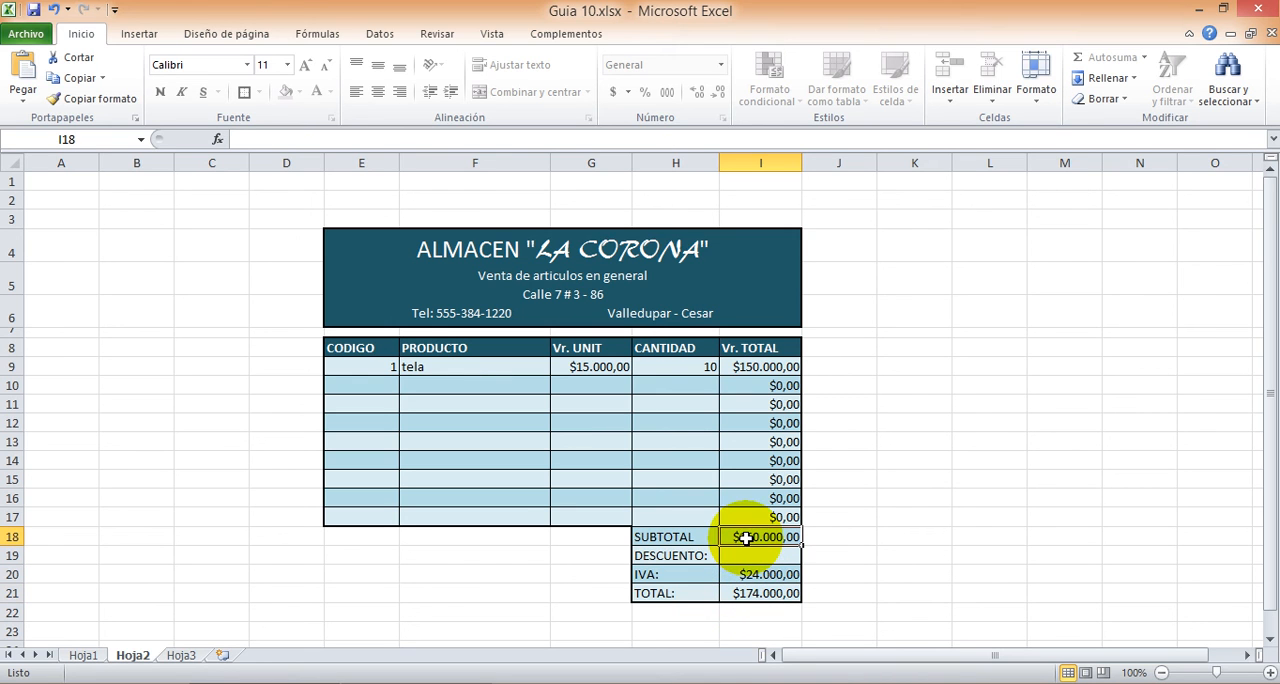